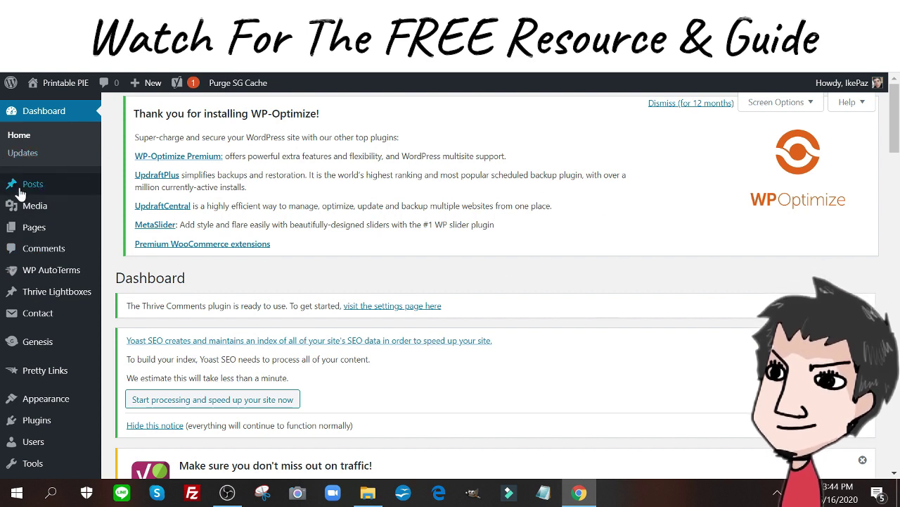
- Create and publish a new WordPress page titled "thrive example" and open it in Thrive Architect
mouse_move(34, 228)
left_click(125, 248)
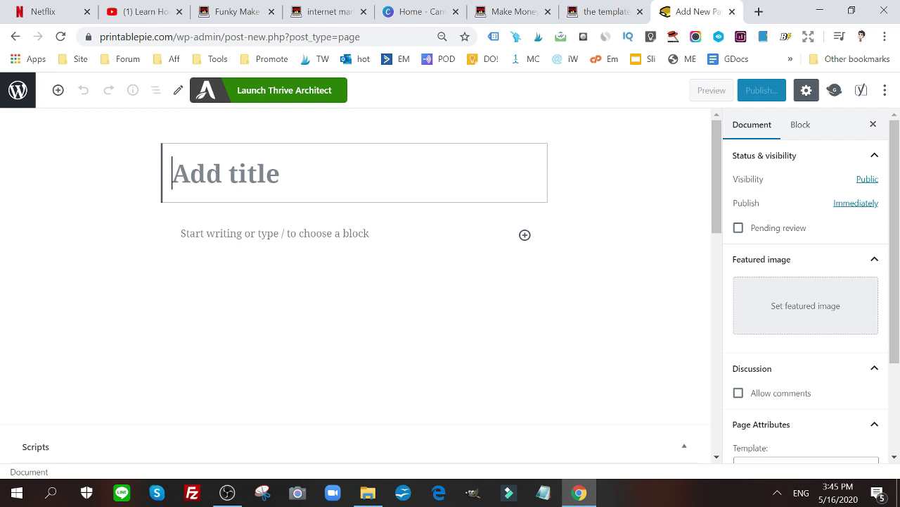
type("thrive")
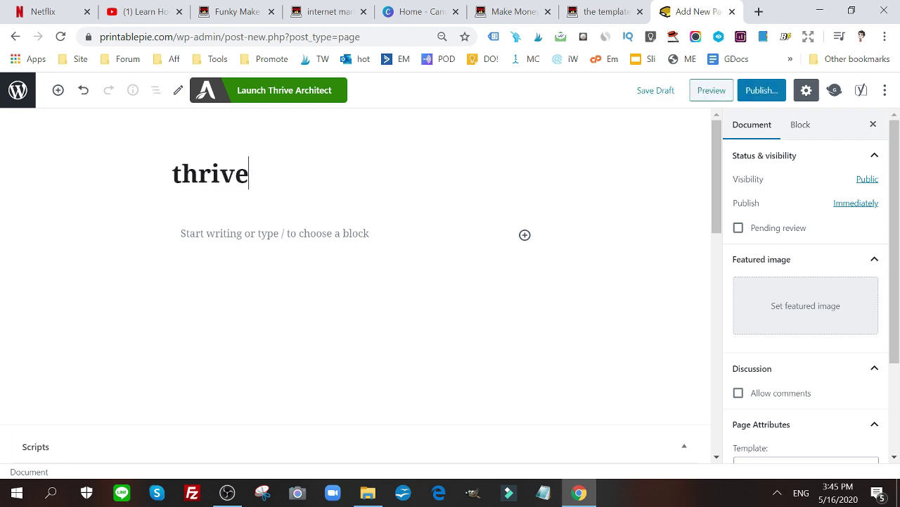
type(" exampe")
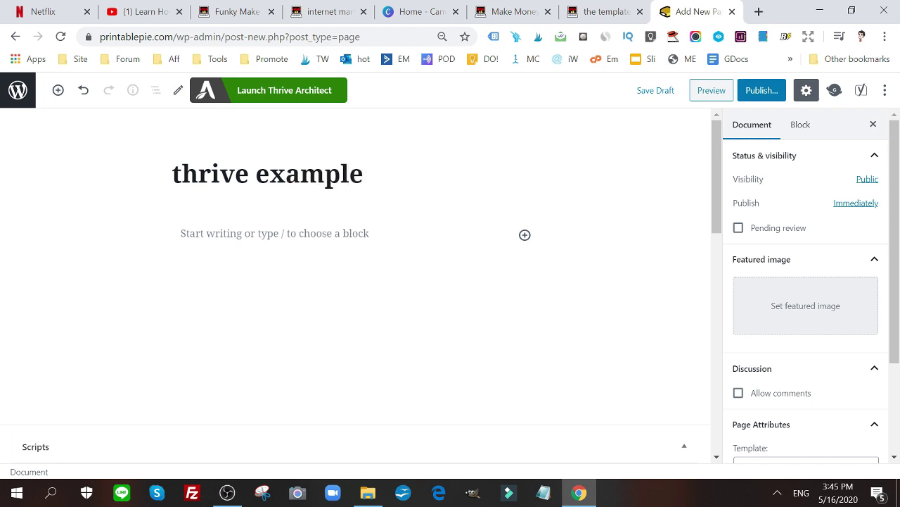
left_click(762, 90)
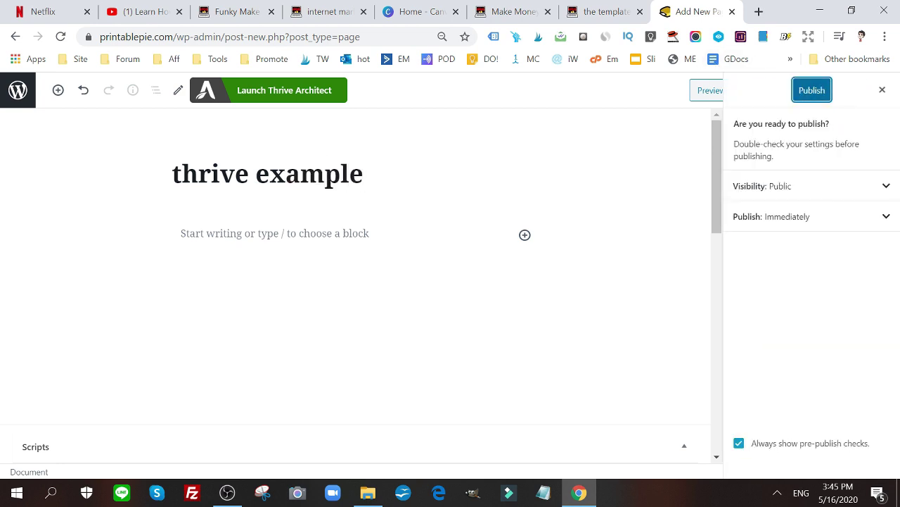
left_click(806, 97)
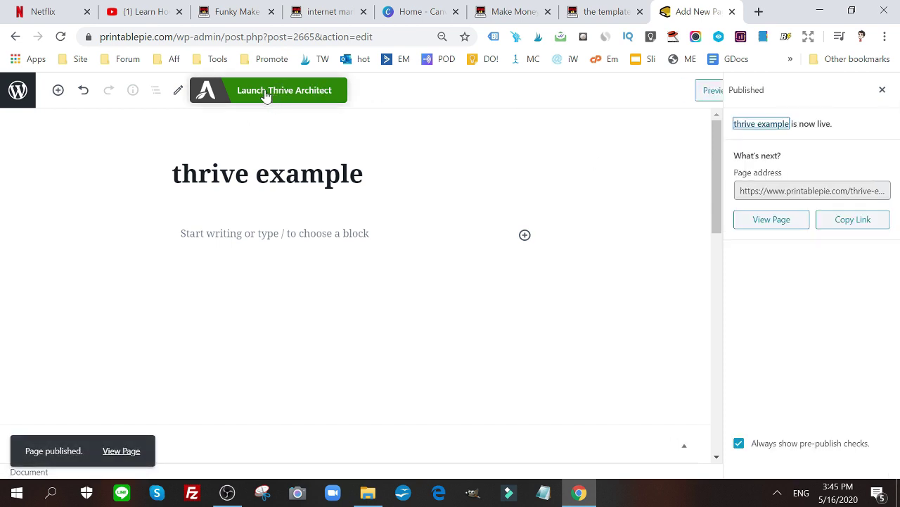
left_click(314, 97)
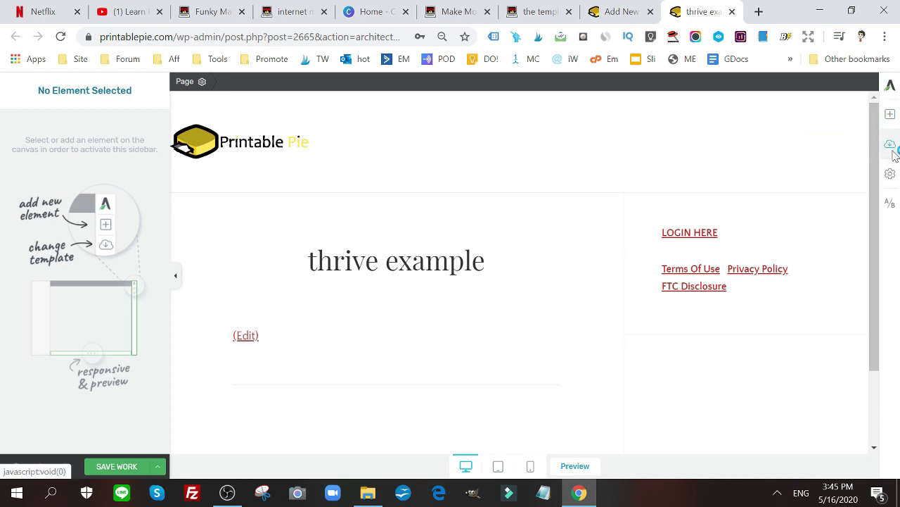
- Browse the default landing page templates, including the Bright set, and leave the template chooser without picking one
left_click(893, 154)
scroll(507, 254, "down", 3)
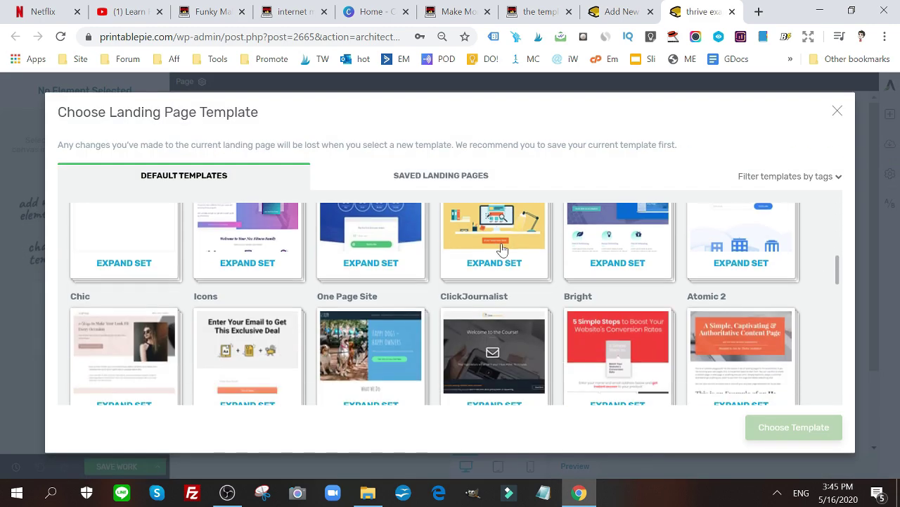
scroll(501, 250, "down", 10)
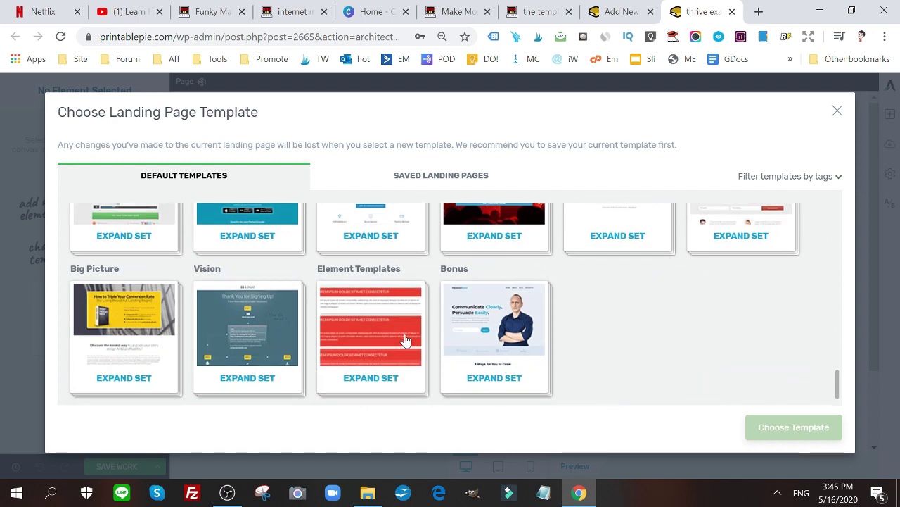
scroll(286, 331, "up", 15)
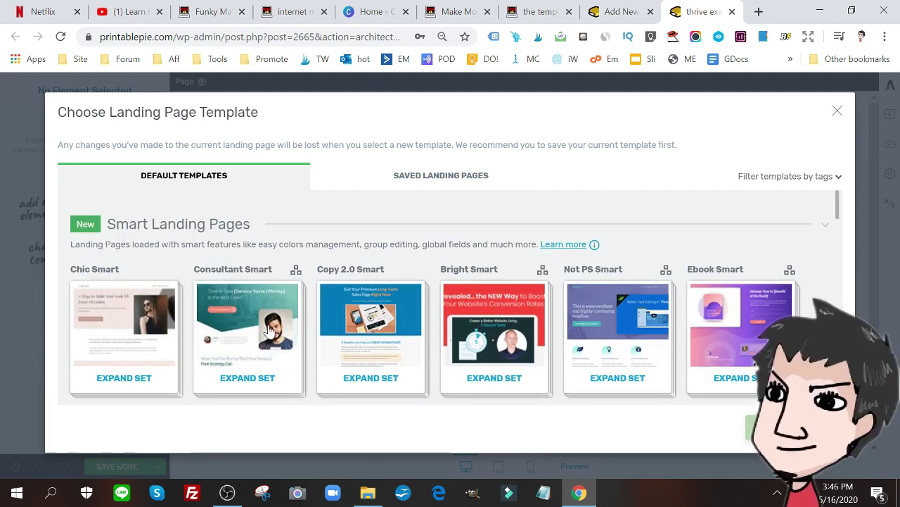
left_click(269, 331)
left_click(555, 307)
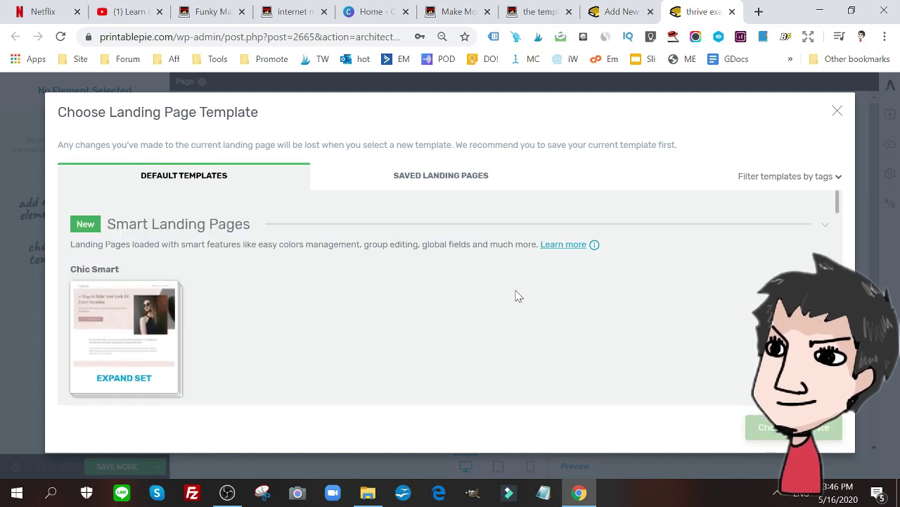
scroll(516, 295, "down", 5)
left_click(597, 353)
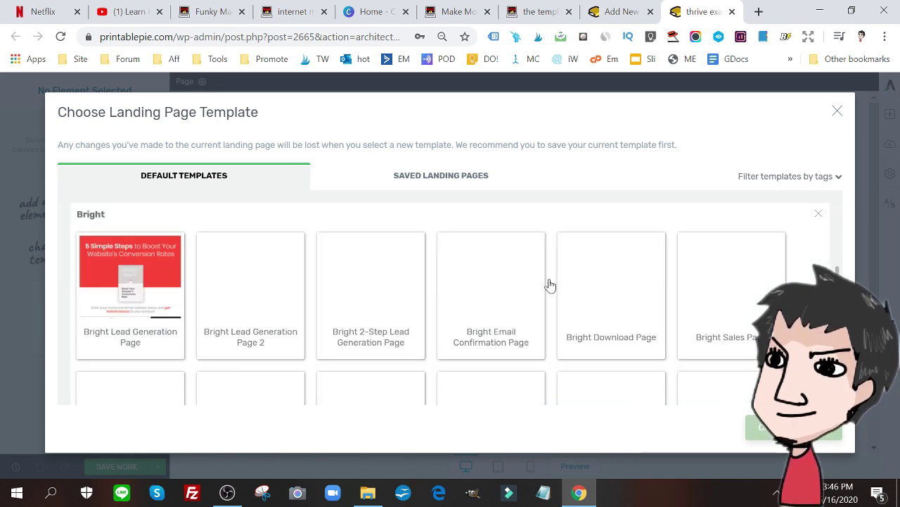
scroll(666, 293, "down", 5)
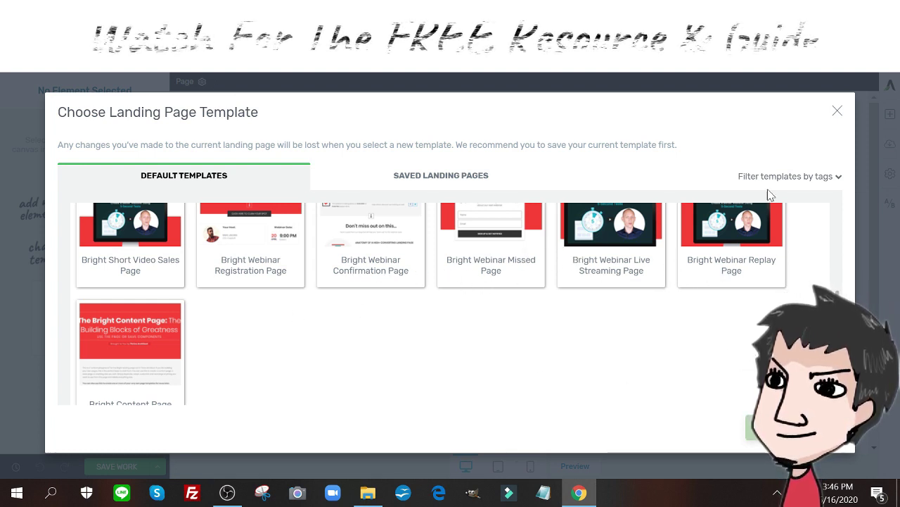
left_click(837, 111)
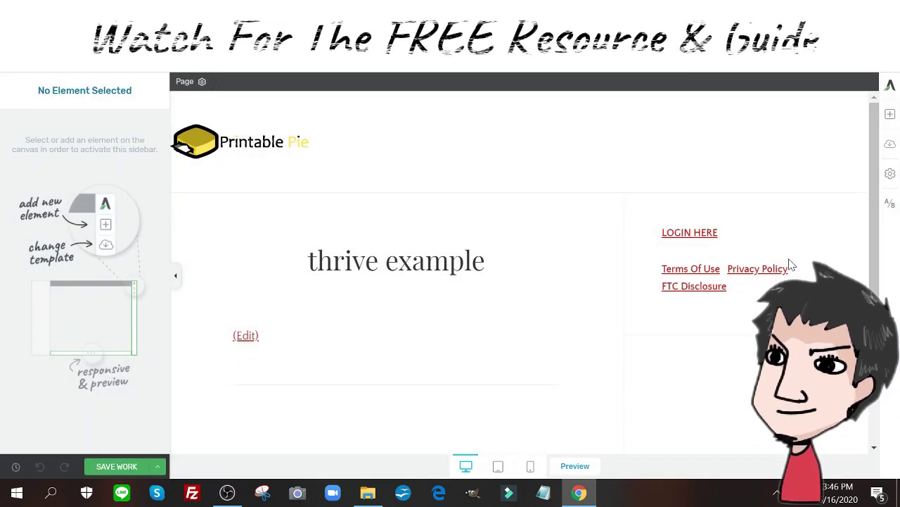
- Import the landing page tve-lp-bridge-bonus-page.zip from the media library, agreeing to overwrite the current page contents
left_click(892, 173)
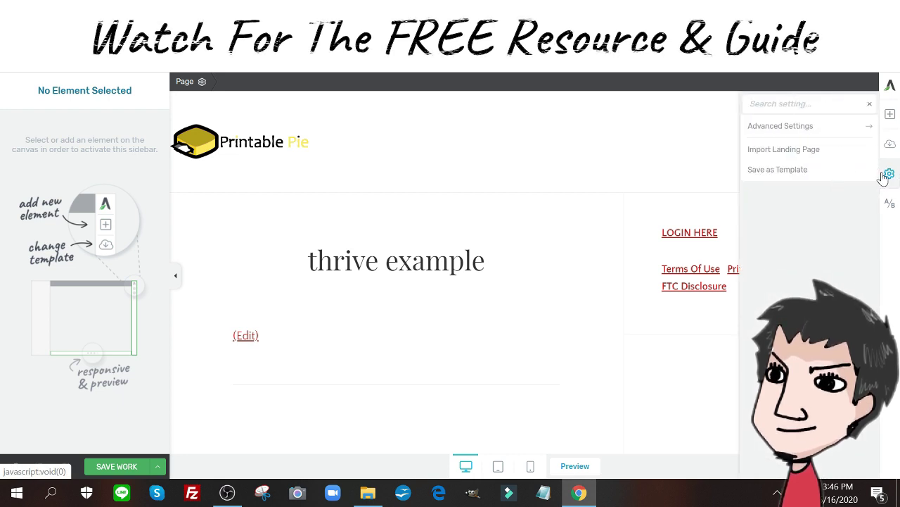
left_click(779, 156)
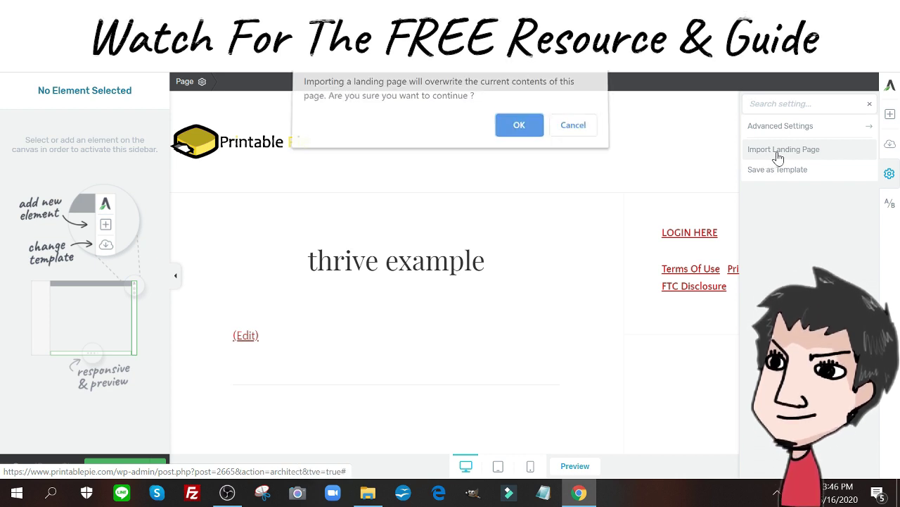
left_click(538, 139)
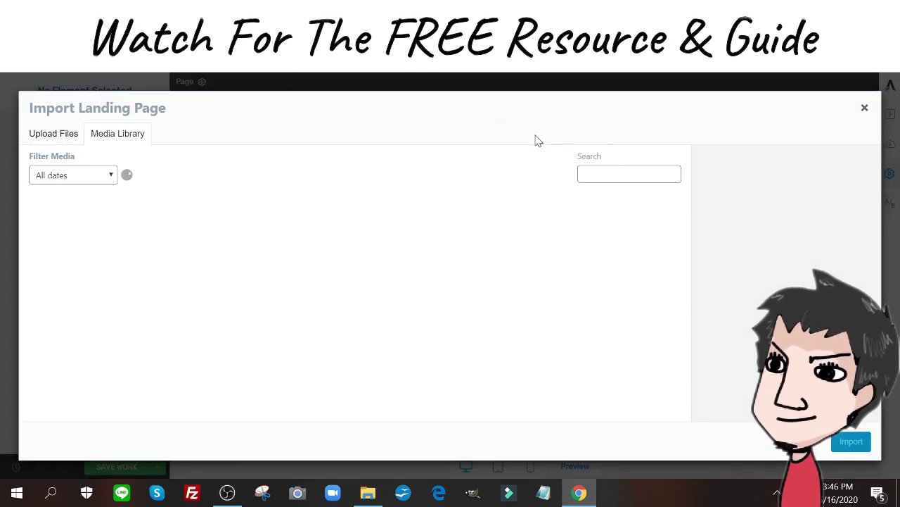
left_click(61, 137)
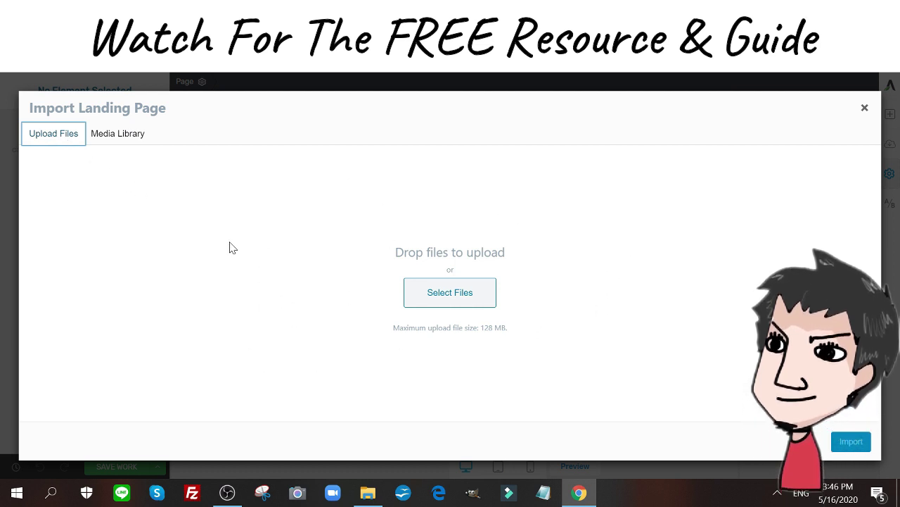
left_click(90, 138)
left_click(63, 244)
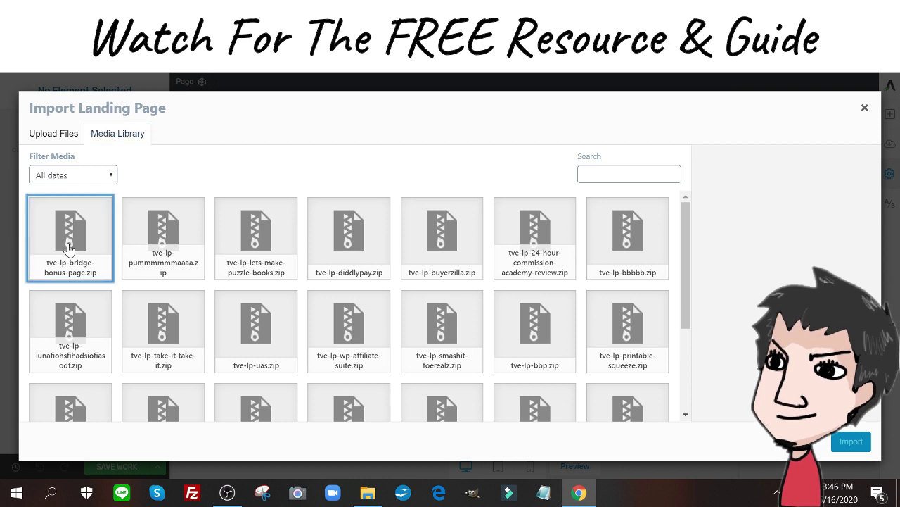
left_click(851, 441)
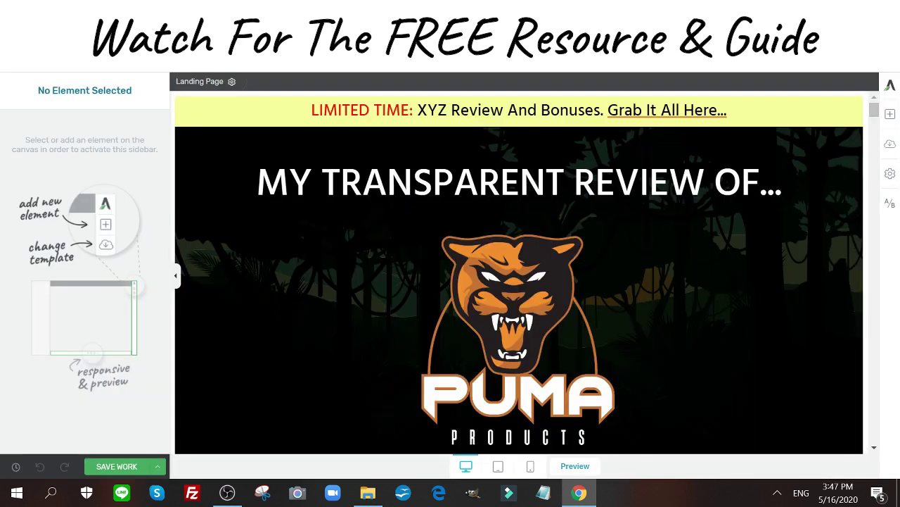
- Set the browser zoom to 80% and delete the empty background section below the landing page's footer
left_click(441, 36)
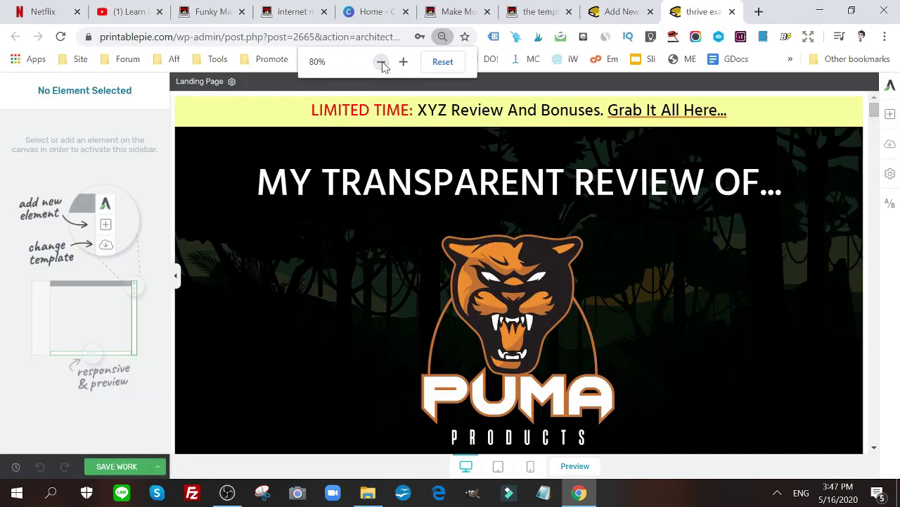
scroll(690, 253, "down", 15)
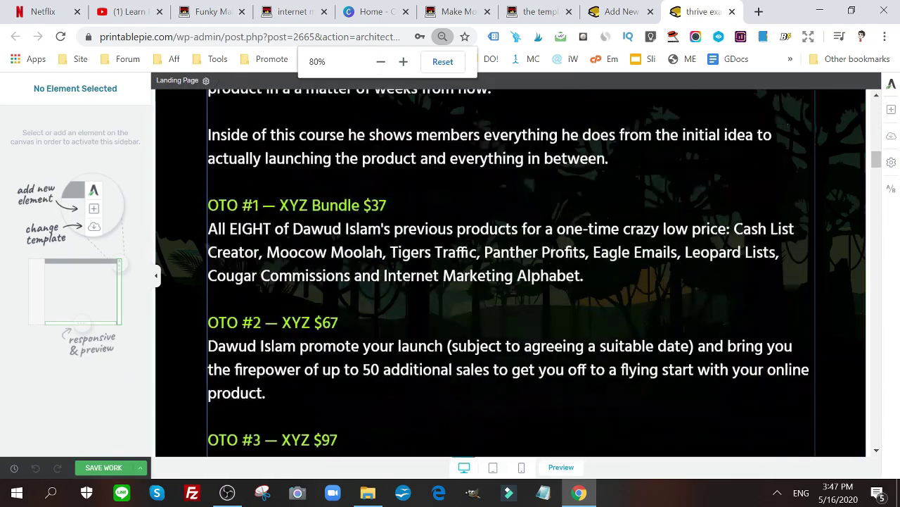
scroll(510, 273, "down", 15)
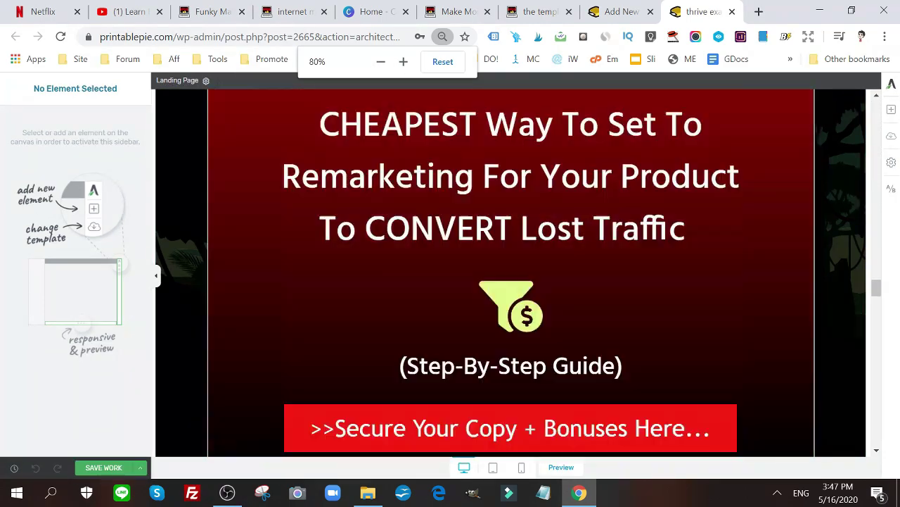
scroll(511, 273, "down", 15)
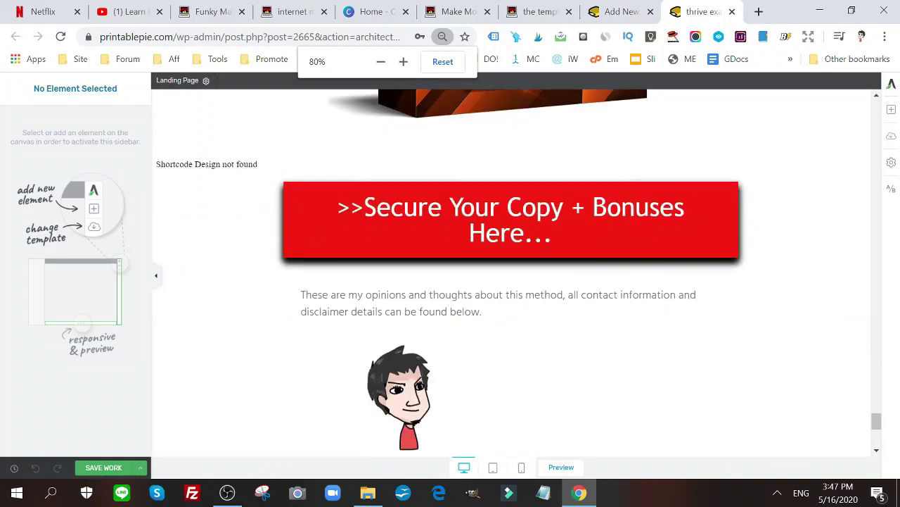
scroll(834, 320, "down", 5)
scroll(833, 317, "up", 15)
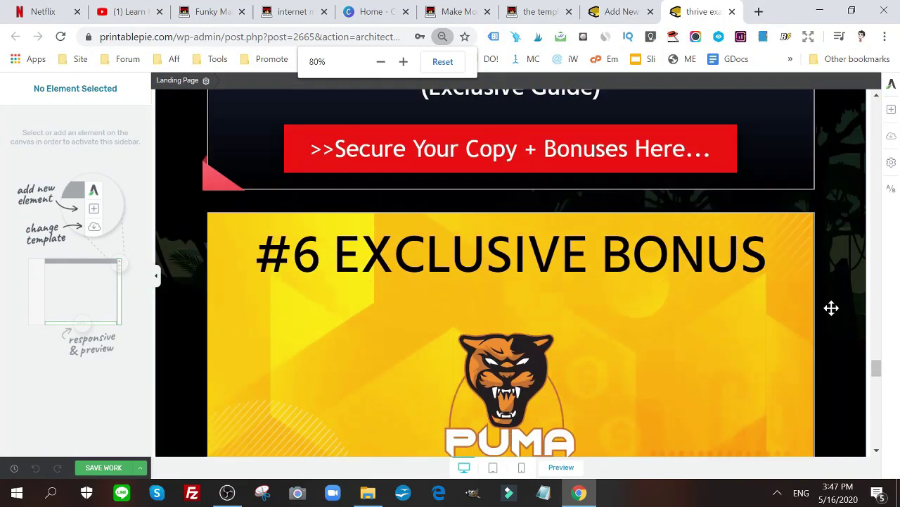
scroll(831, 308, "down", 15)
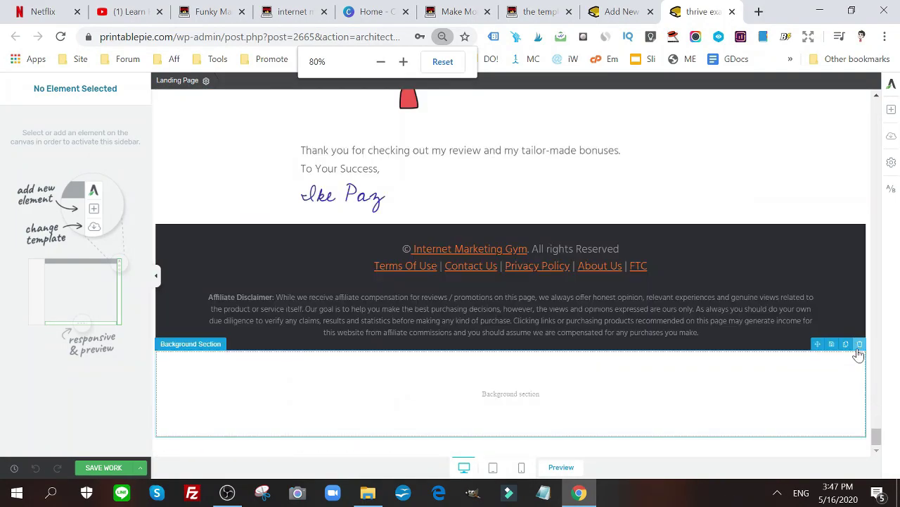
left_click(859, 344)
- Highlight the "LIMITED TIME" and "XYZ" text in the yellow banner at the start of the page to inspect it
left_click_drag(877, 436, 860, 105)
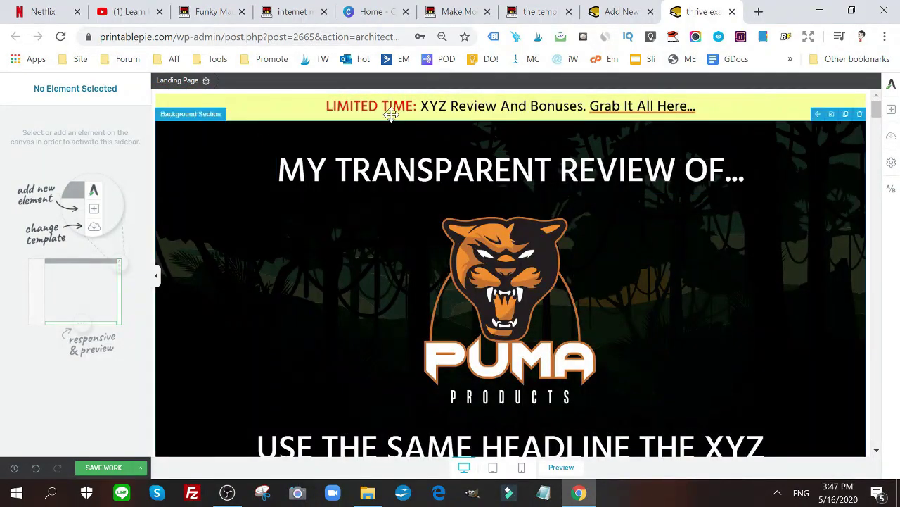
left_click_drag(326, 106, 349, 245)
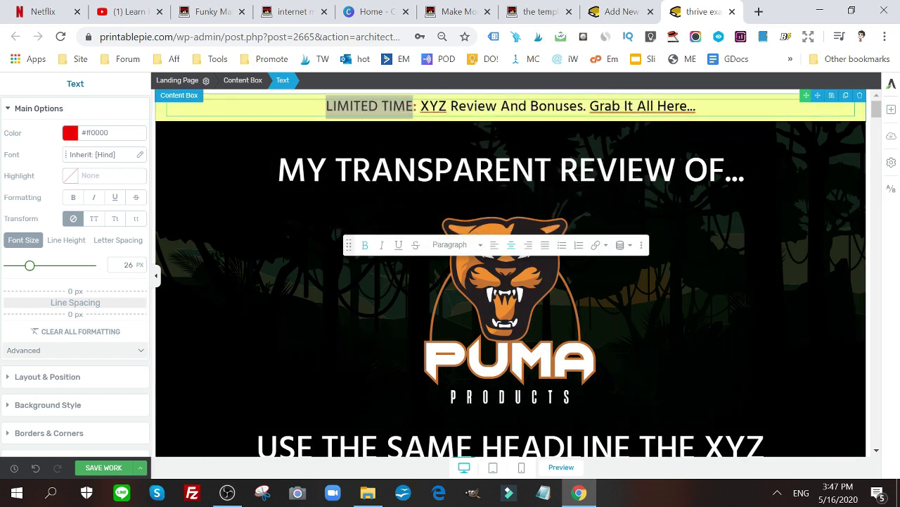
left_click_drag(420, 106, 478, 107)
left_click(438, 106)
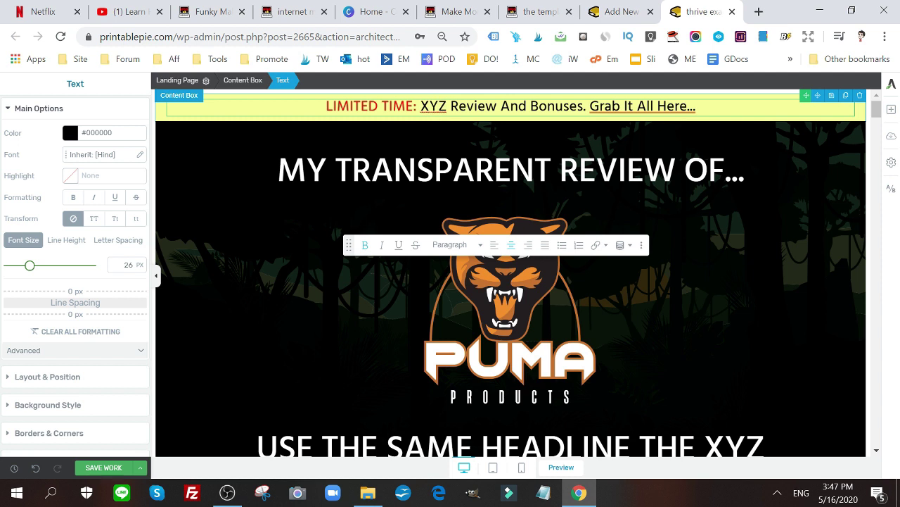
left_click_drag(420, 106, 448, 106)
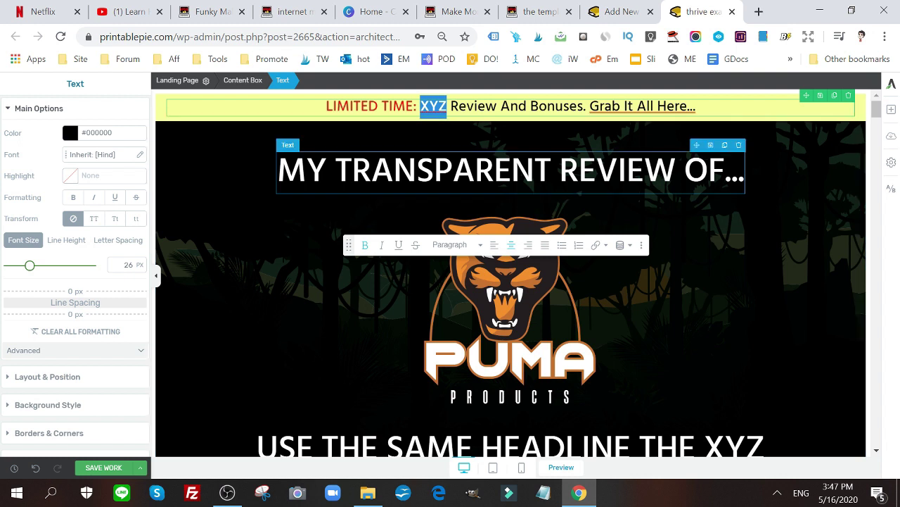
- Highlight the "MY TRANSPARENT REVIEW OF..." headline and its word "OF", and move the floating text toolbar off the logo image
left_click(279, 169)
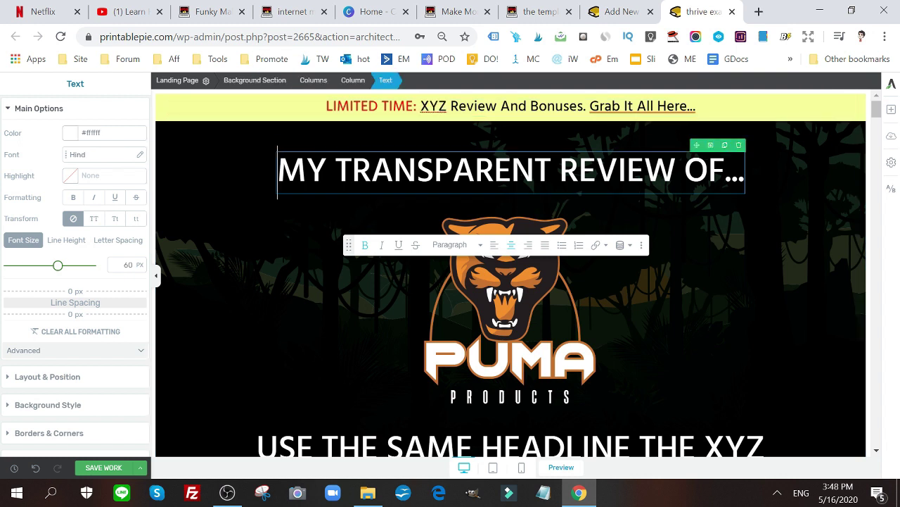
left_click_drag(279, 168, 739, 169)
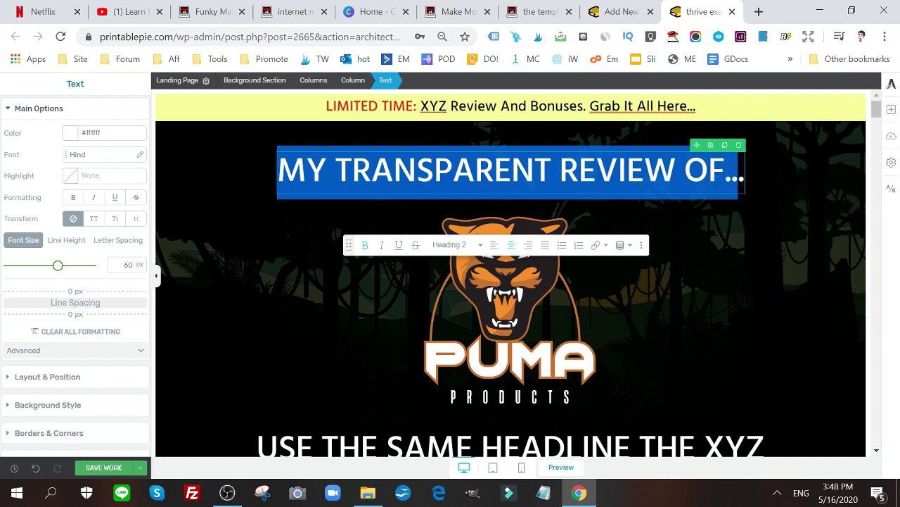
left_click(352, 172)
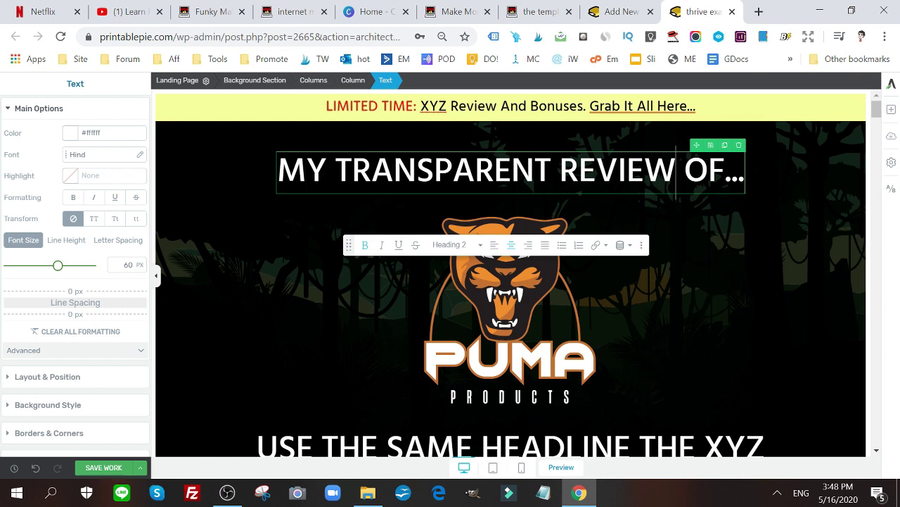
left_click_drag(676, 171, 724, 173)
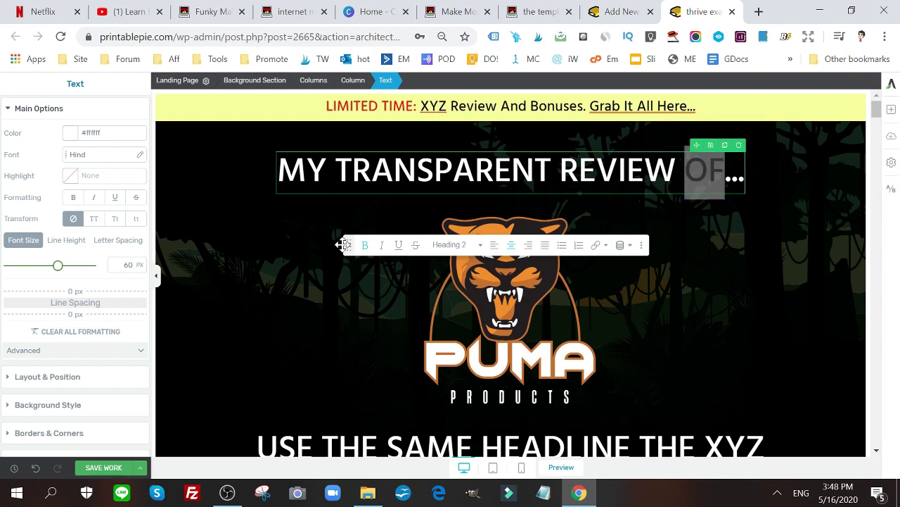
left_click_drag(344, 244, 248, 127)
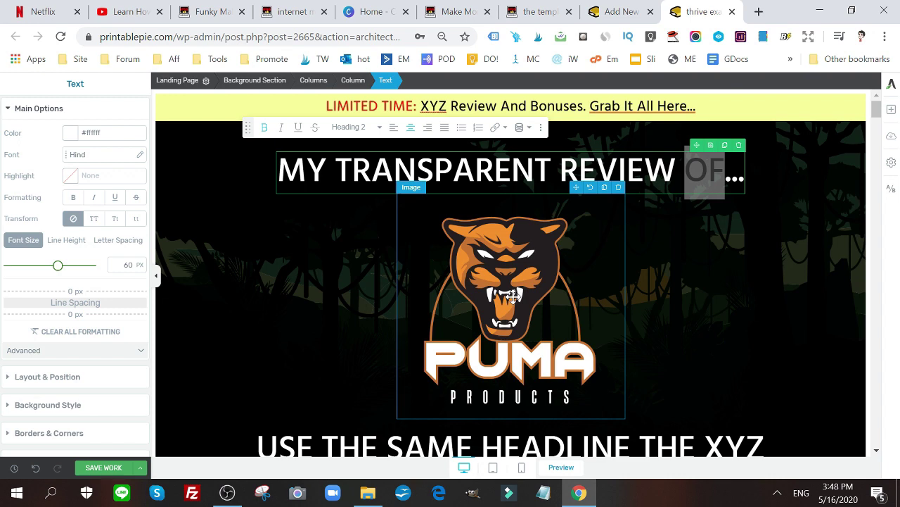
scroll(822, 257, "down", 2)
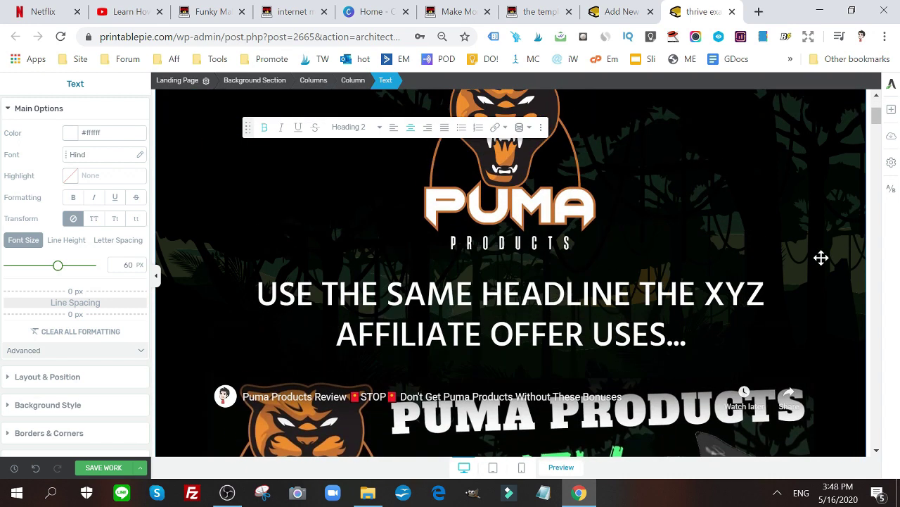
- Open the replacement image chooser for the Puma Products logo and close it without choosing an image
scroll(598, 151, "up", 2)
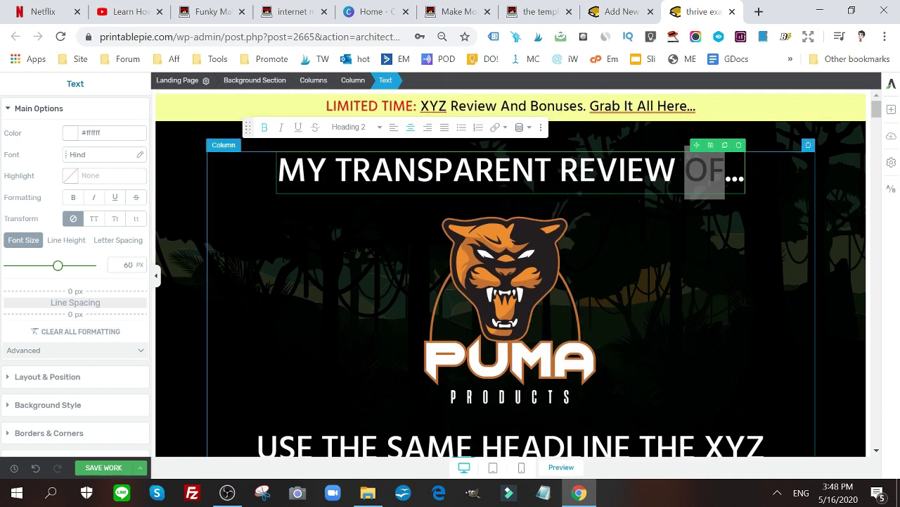
left_click(306, 172)
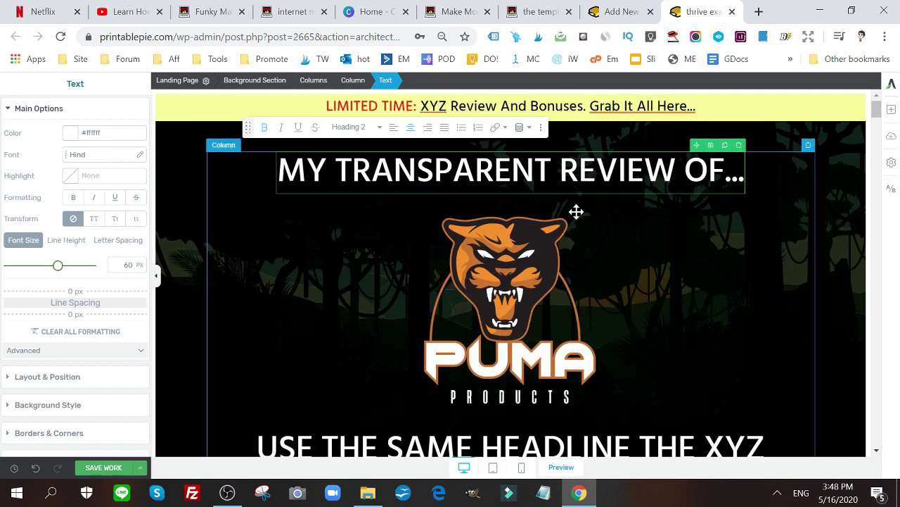
left_click(510, 301)
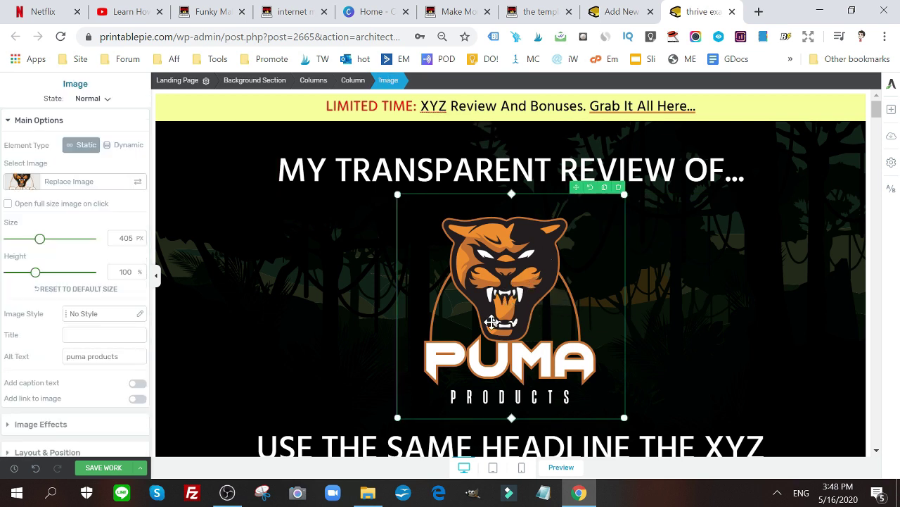
left_click(62, 182)
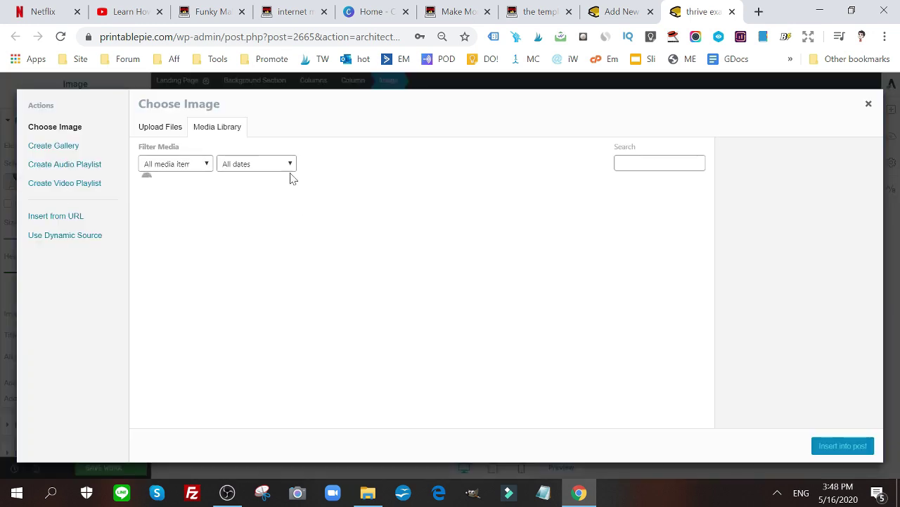
left_click(869, 104)
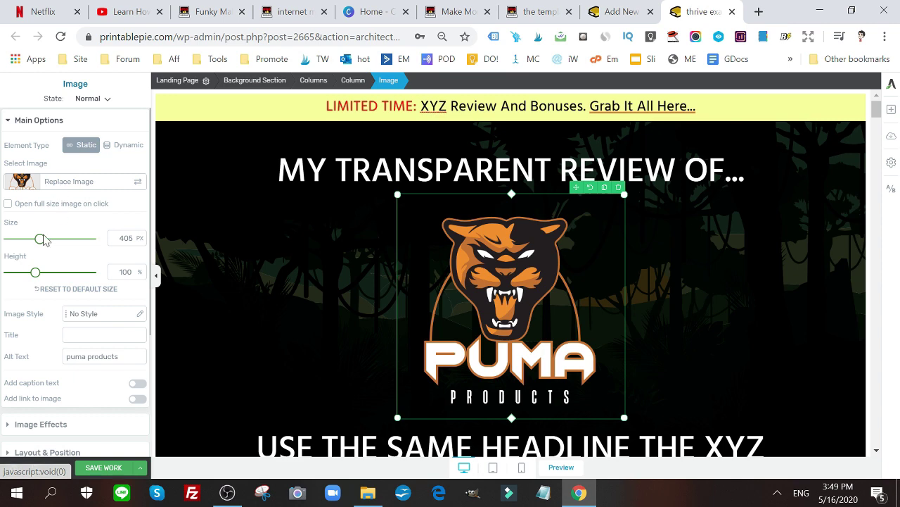
- Resize the Puma Products logo to 426 px with 94% height on desktop and check the page's tablet layout
mouse_move(40, 239)
left_mouse_down()
mouse_move(70, 243)
mouse_move(42, 243)
left_mouse_up()
left_click_drag(37, 275, 34, 277)
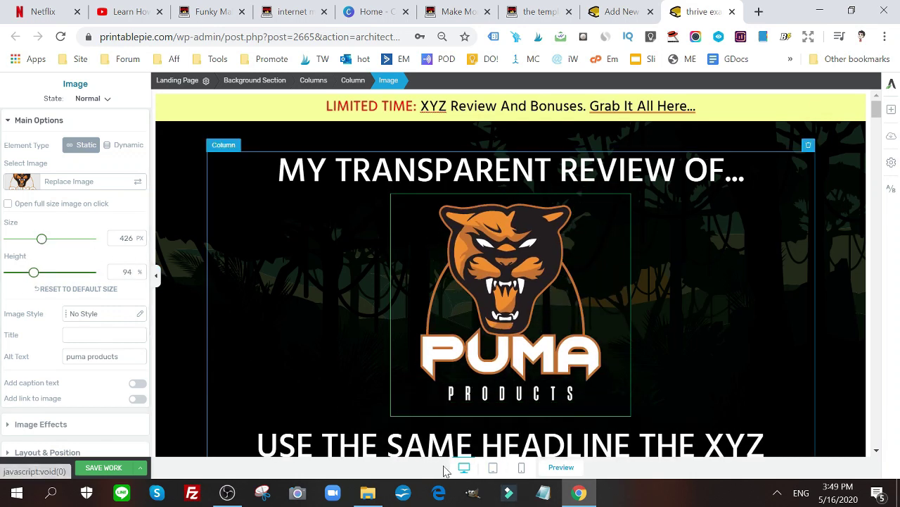
left_click(494, 469)
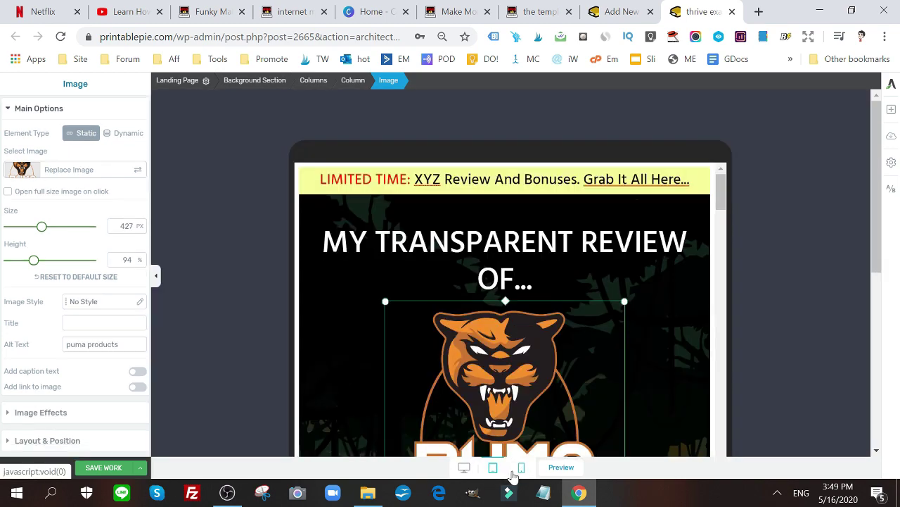
scroll(565, 342, "down", 15)
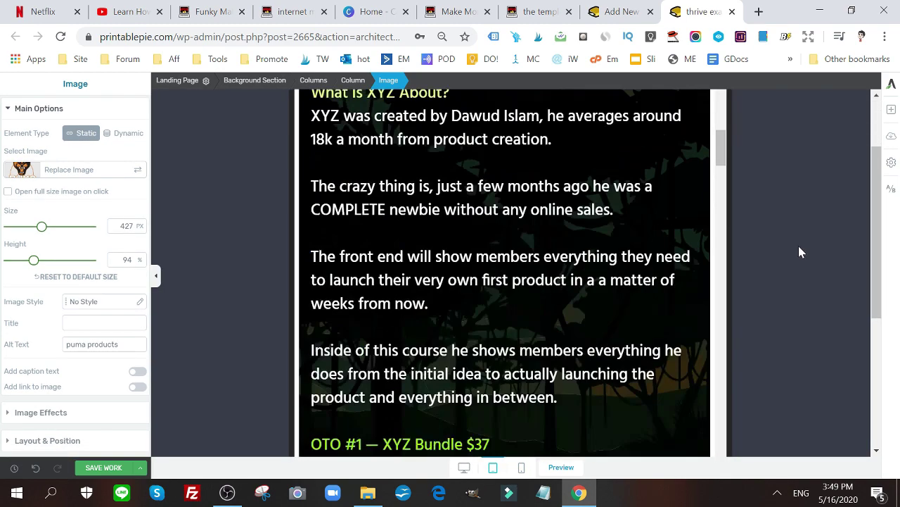
- In the mobile layout, resize the Puma Products logo to 209 px and set its height to 94%
left_click(521, 468)
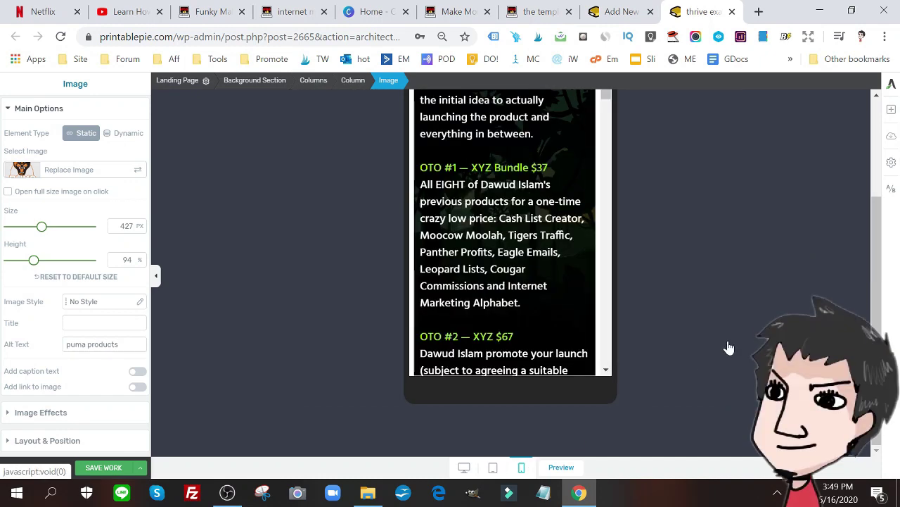
scroll(569, 262, "up", 10)
scroll(568, 261, "up", 5)
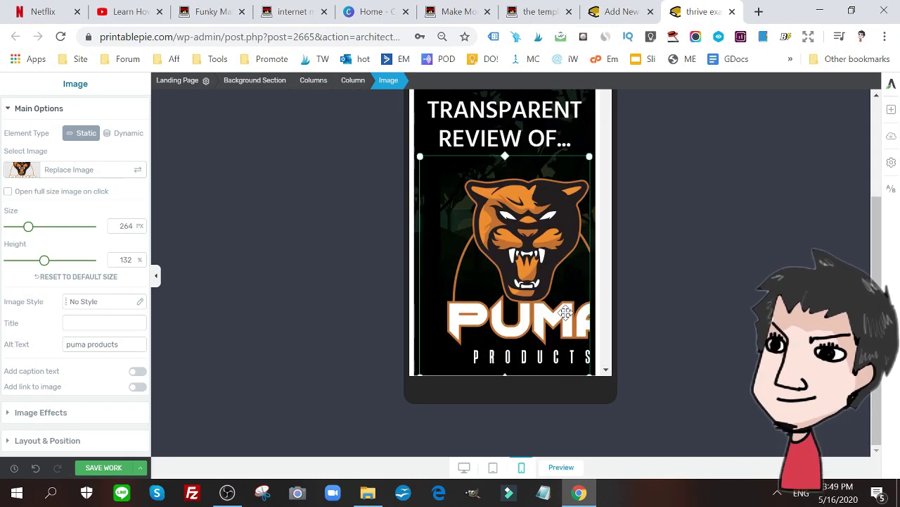
left_click_drag(590, 380, 563, 310)
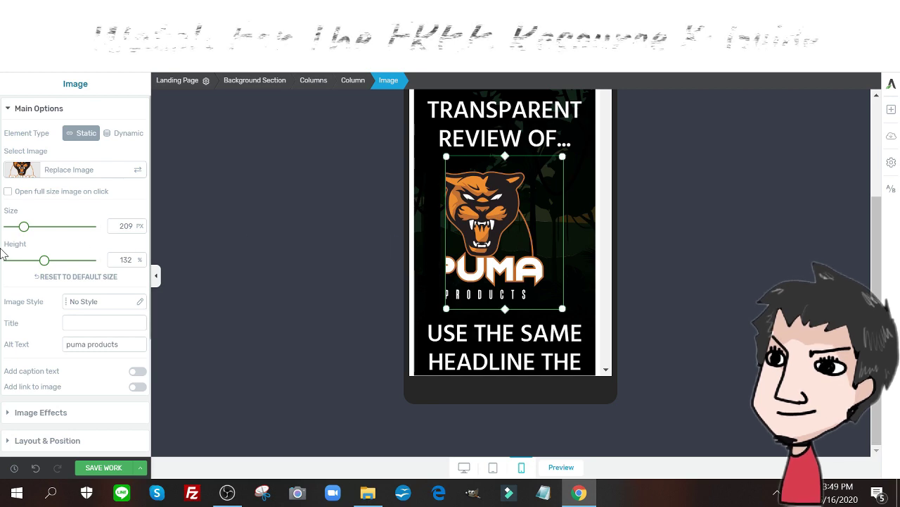
left_click_drag(42, 265, 33, 262)
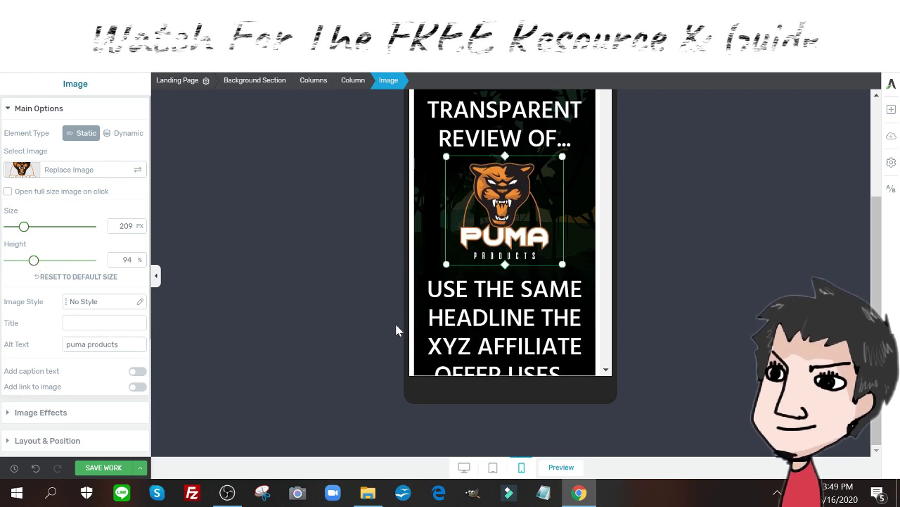
- Compare the landing page's desktop, tablet and mobile layouts, checking the logo, video and bonus sections, and return to the desktop layout
left_click(463, 467)
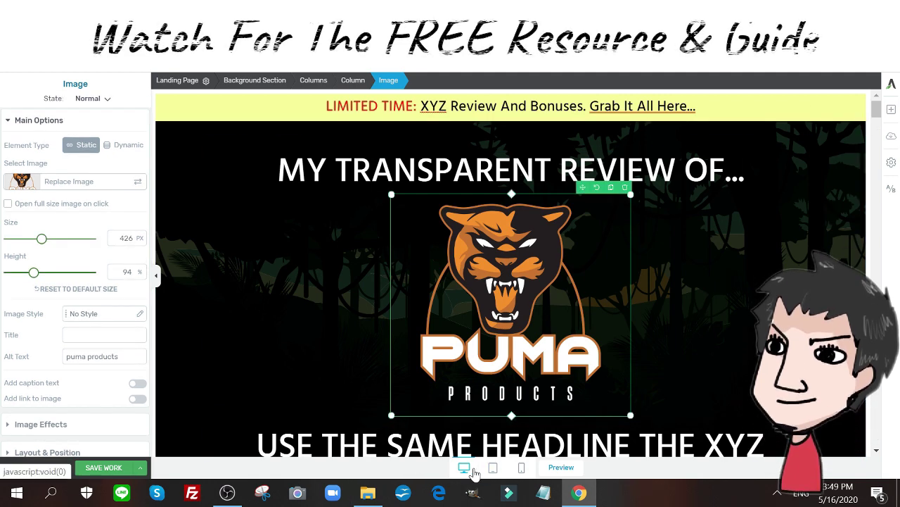
left_click(495, 470)
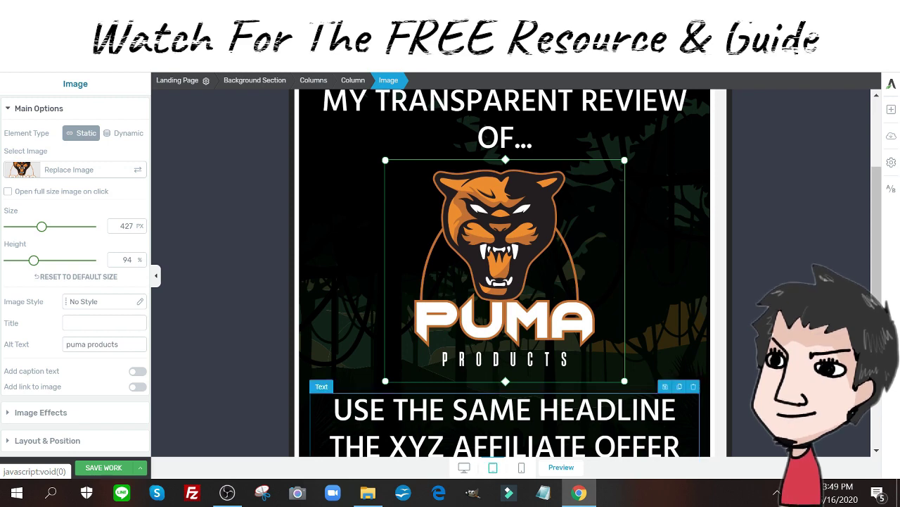
left_click(463, 468)
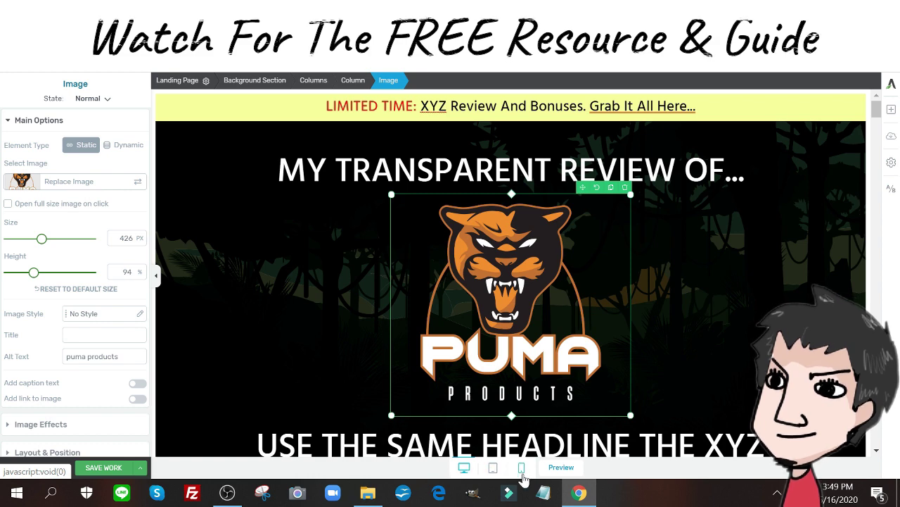
left_click(521, 468)
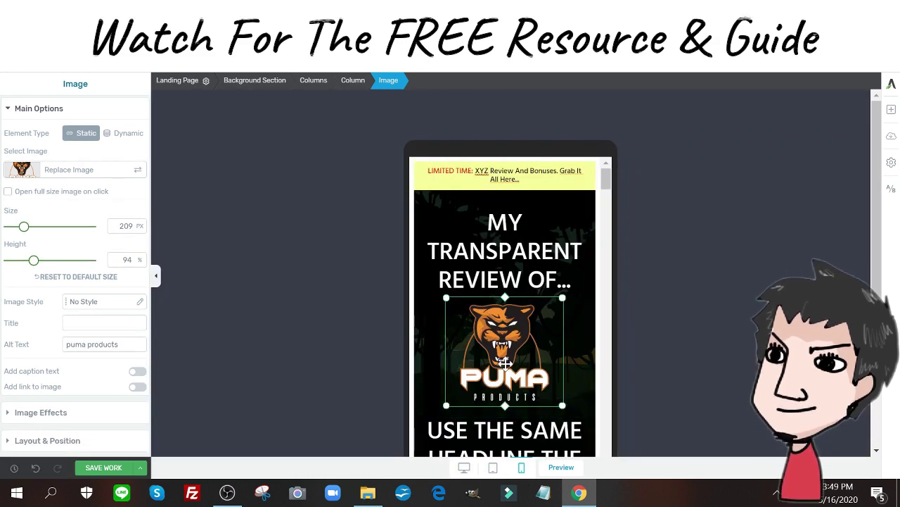
scroll(517, 348, "down", 10)
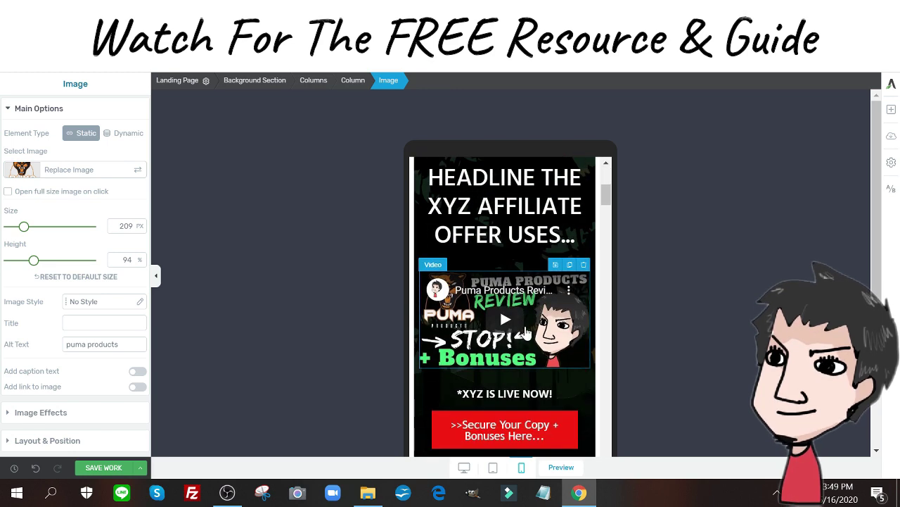
scroll(525, 335, "down", 15)
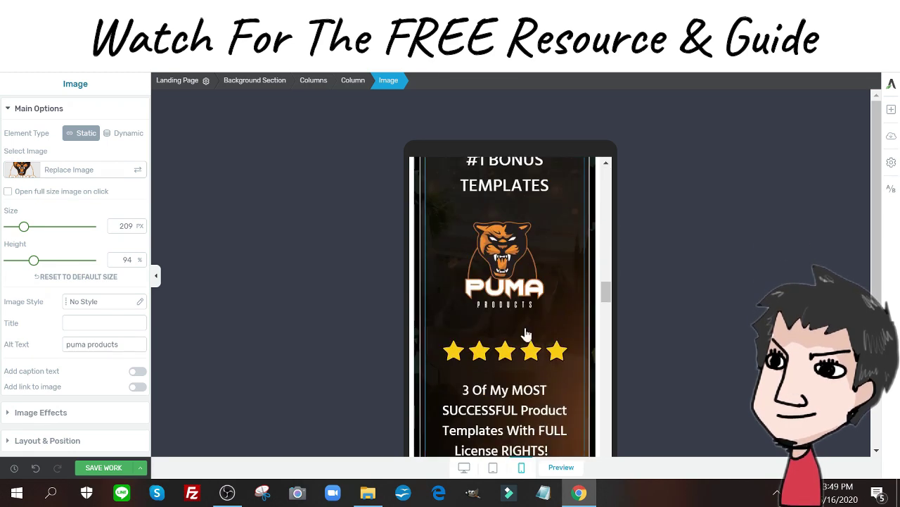
left_click(463, 467)
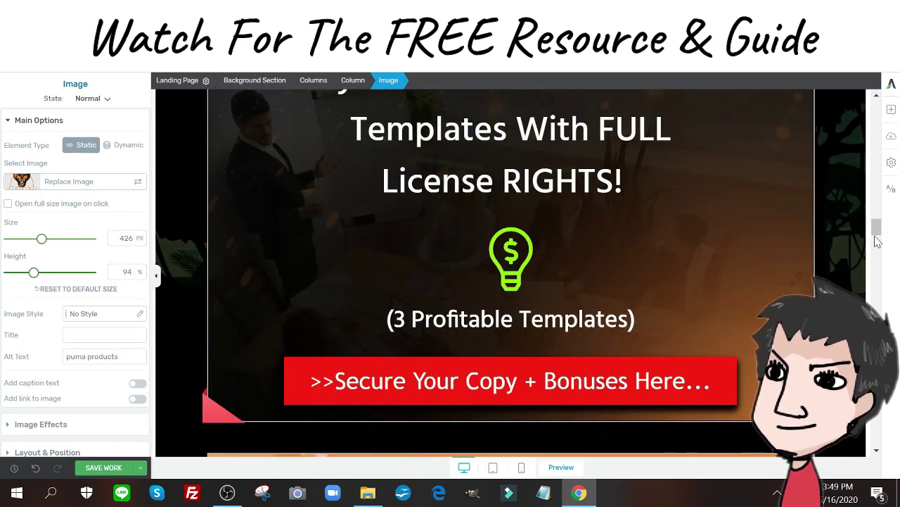
left_click_drag(877, 232, 877, 97)
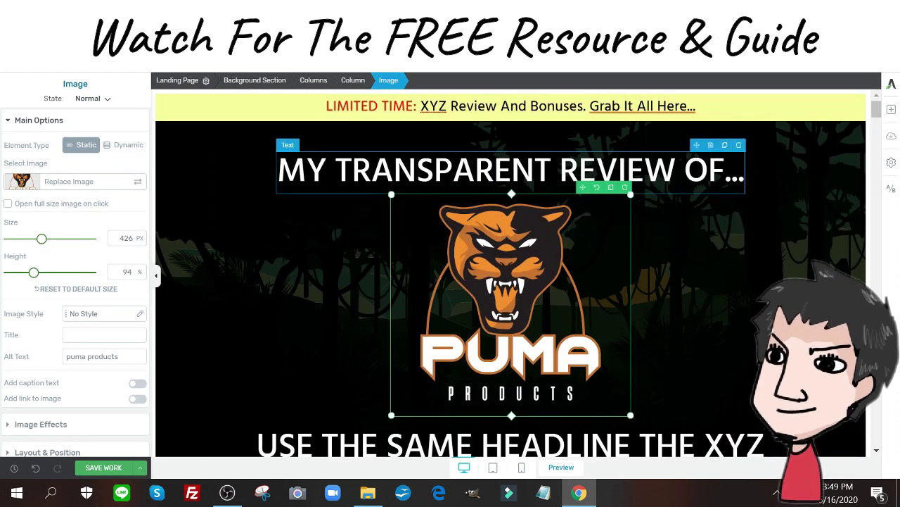
- Highlight the "MY TRANSPARENT REVIEW OF..." and "USE THE SAME HEADLINE THE XYZ AFFILIATE OFFER USES..." headlines to inspect them
left_click_drag(279, 171, 745, 171)
scroll(507, 193, "down", 2)
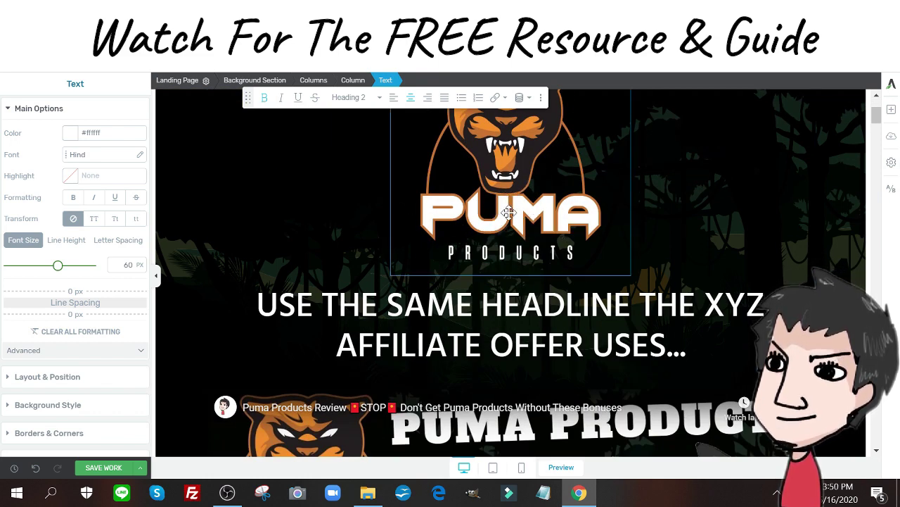
left_click_drag(258, 306, 687, 348)
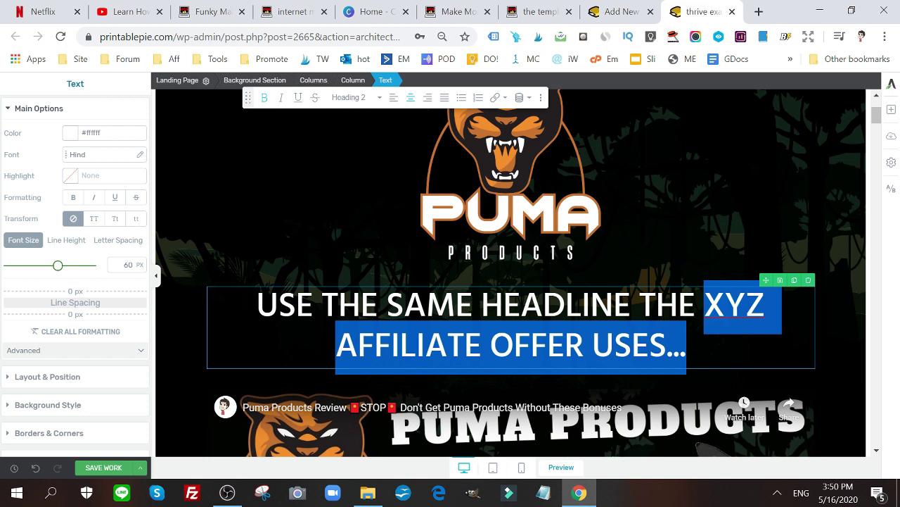
key("Left")
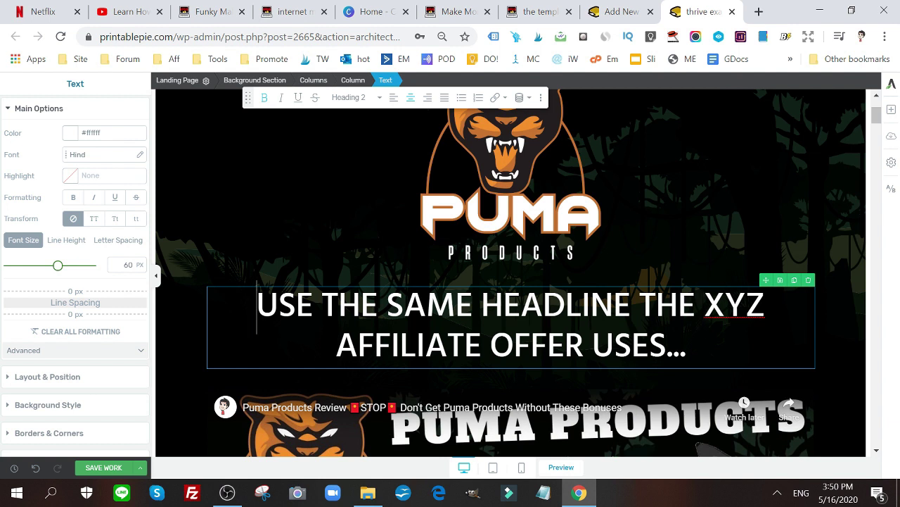
left_click_drag(257, 304, 667, 348)
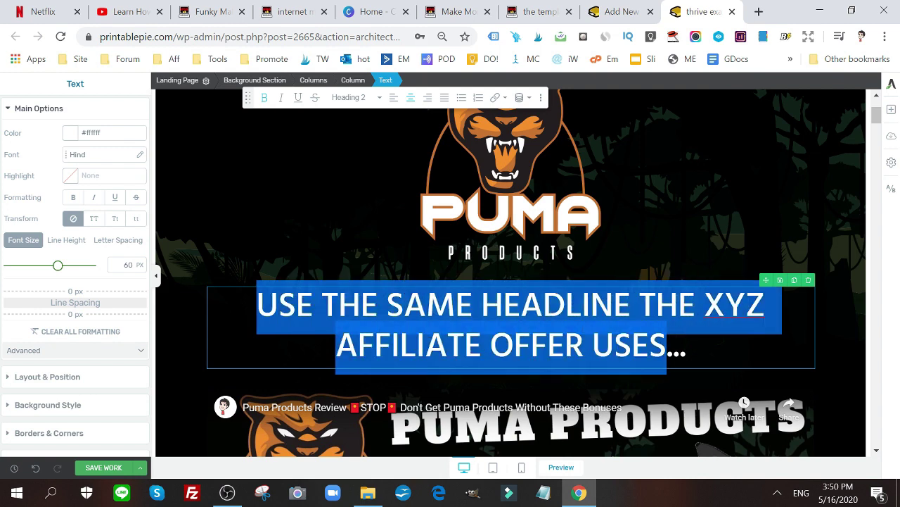
- Select the review video's URL, and copy the address of "Learn How To Sell To Local Businesses To Make Money Online" from the open YouTube tab
scroll(679, 275, "down", 4)
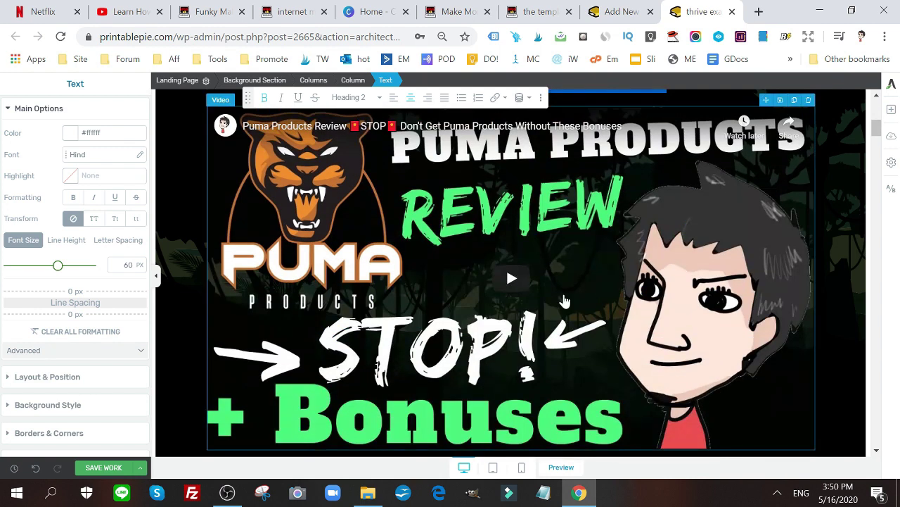
left_click(565, 300)
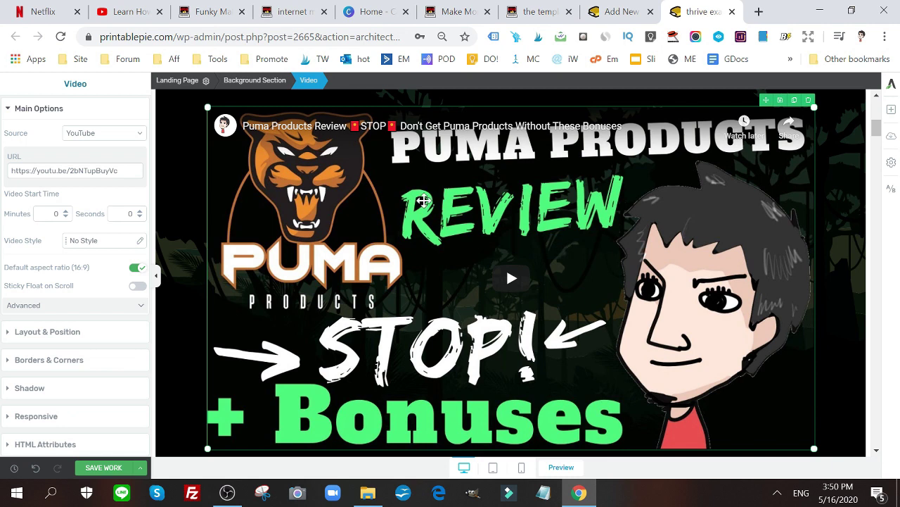
scroll(453, 252, "down", 2)
triple_click(70, 170)
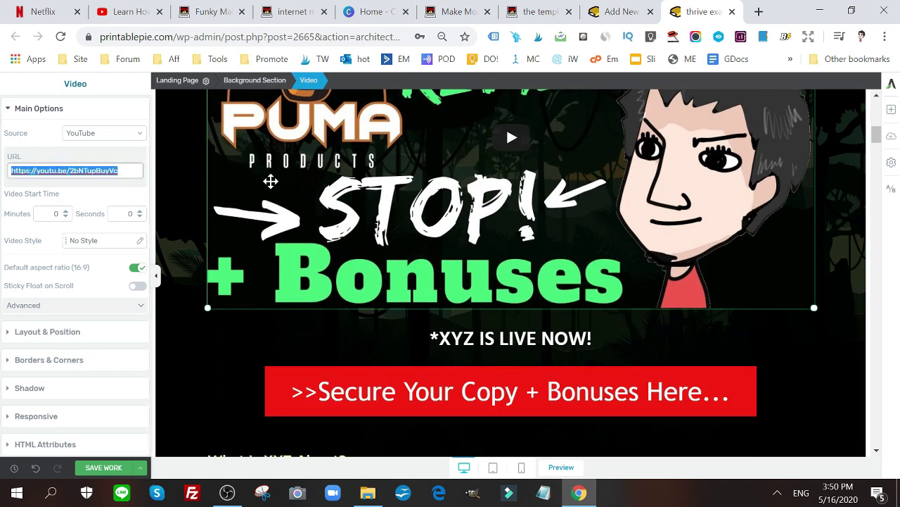
left_click(127, 10)
left_click(193, 36)
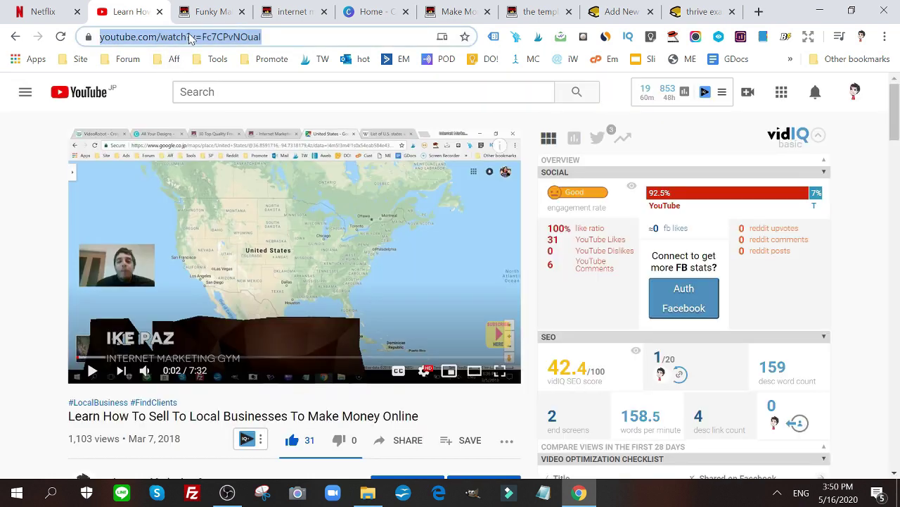
right_click(190, 34)
left_click(238, 134)
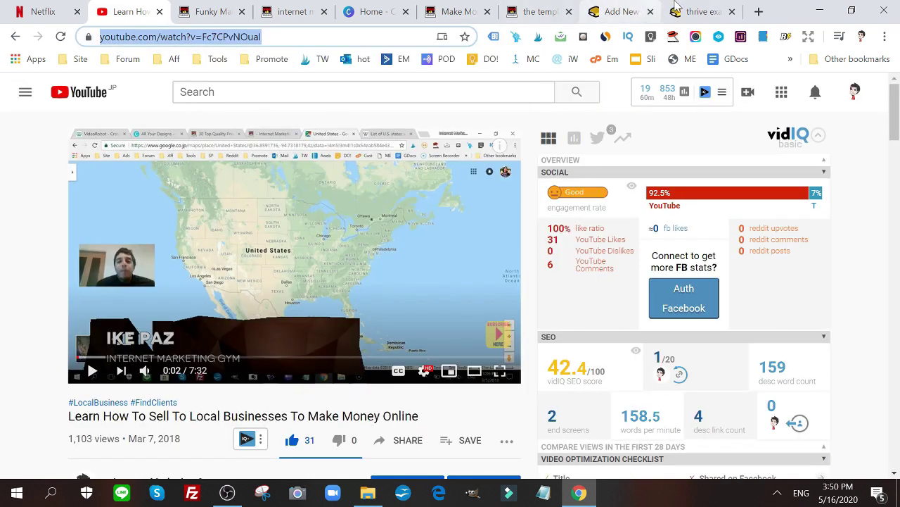
- Switch back to the Thrive Architect page, replace the review video's URL with the copied YouTube address, and check the embedded video
left_click(700, 12)
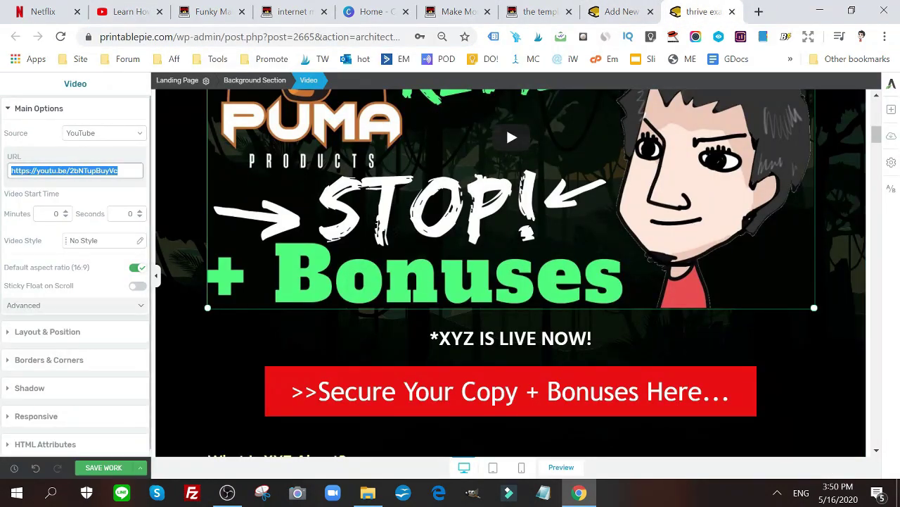
key("ctrl+v")
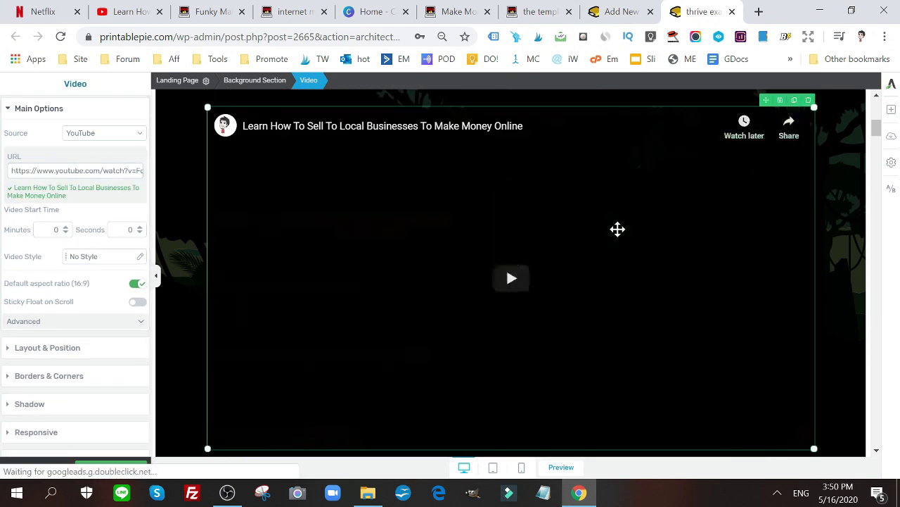
scroll(546, 276, "down", 1)
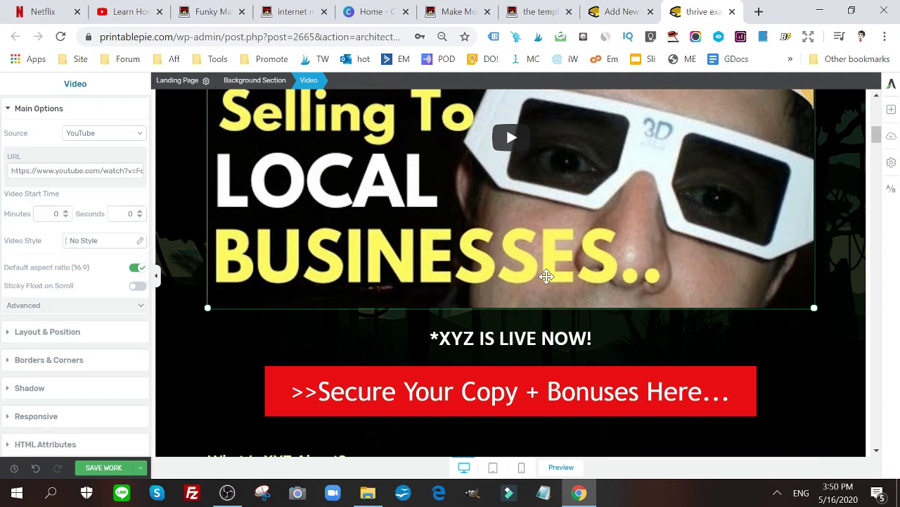
scroll(546, 277, "up", 3)
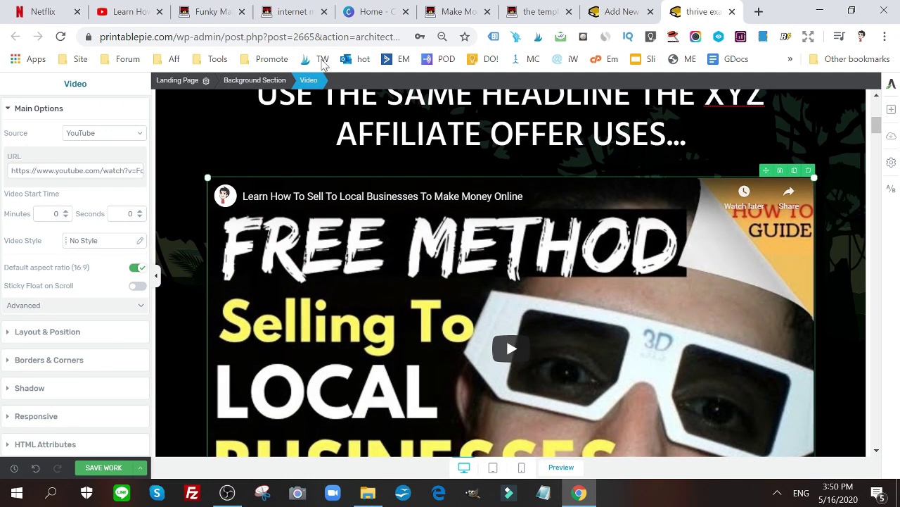
scroll(448, 315, "down", 3)
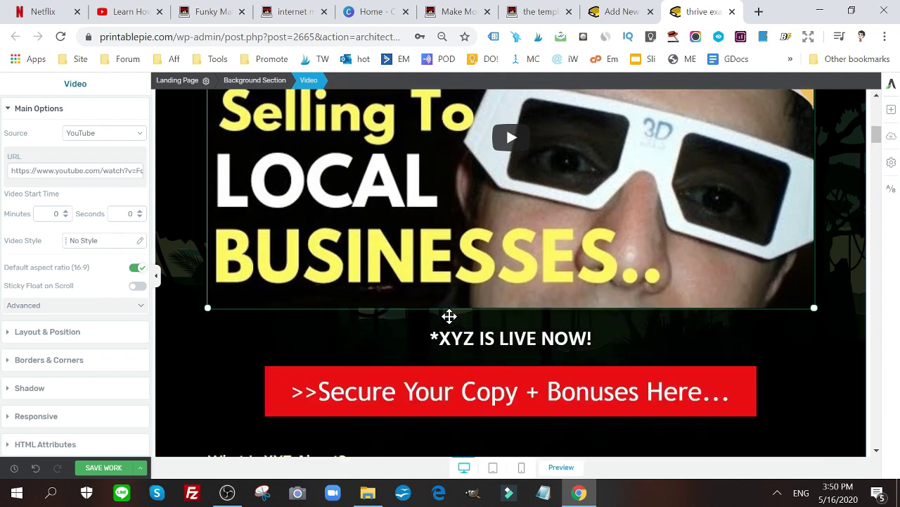
scroll(473, 246, "up", 3)
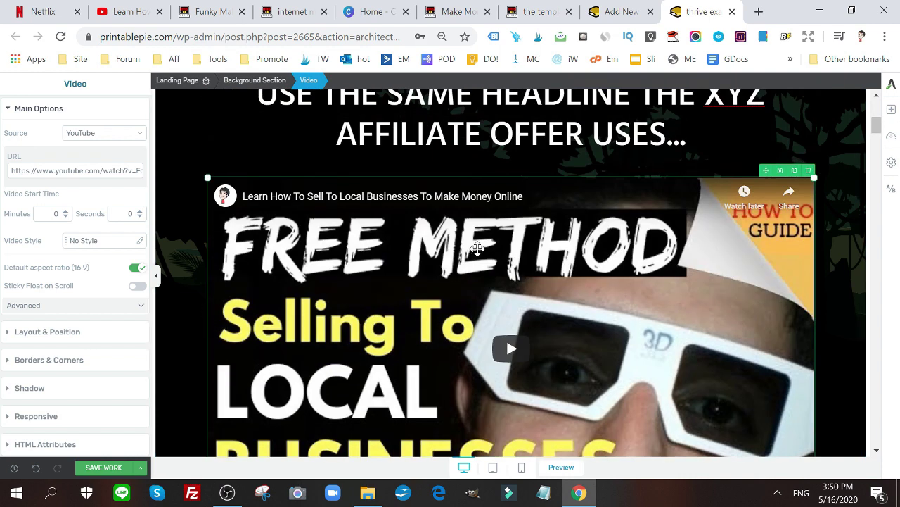
- Highlight the product name in "*XYZ IS LIVE NOW!" and the target URL of the ">>Secure Your Copy + Bonuses Here…" button below it to inspect them
scroll(539, 176, "down", 4)
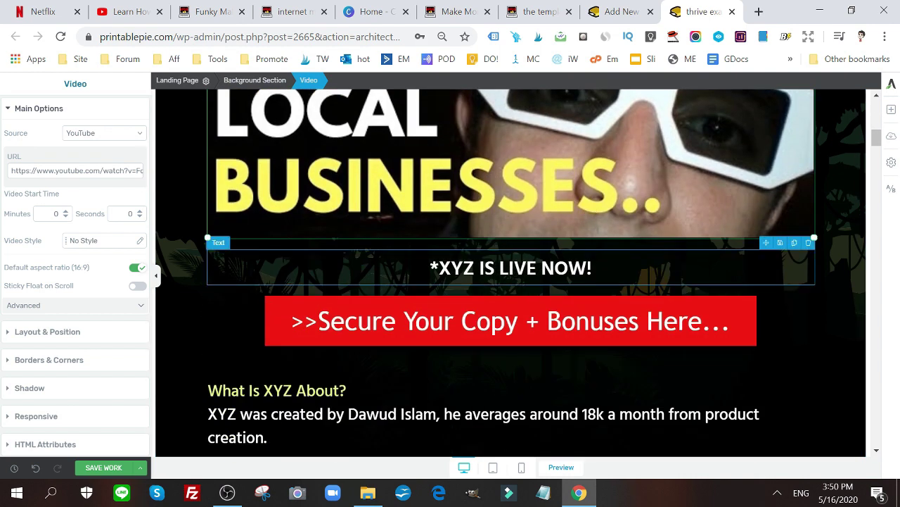
left_click_drag(439, 268, 475, 267)
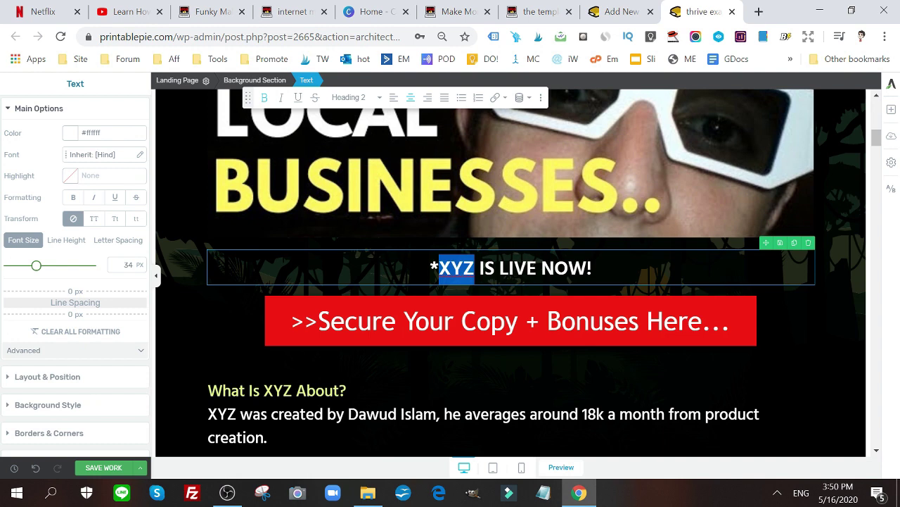
left_click(479, 268)
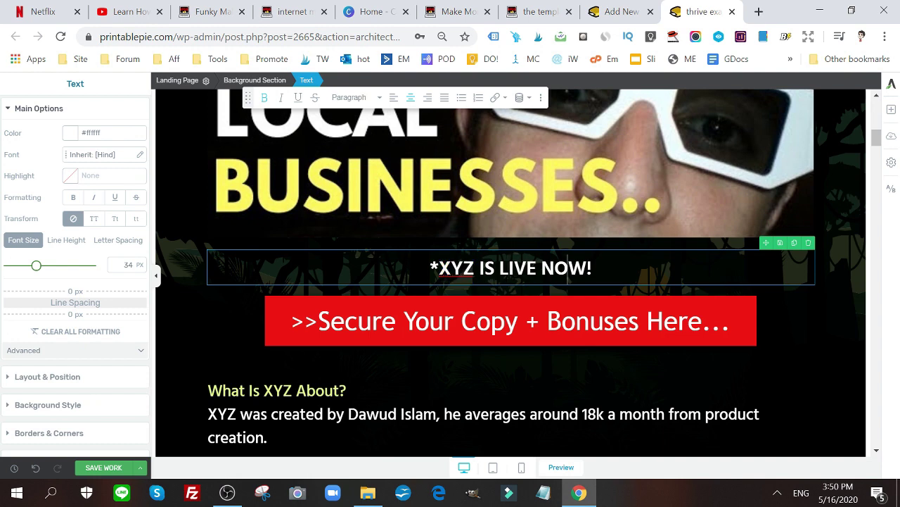
scroll(844, 204, "down", 3)
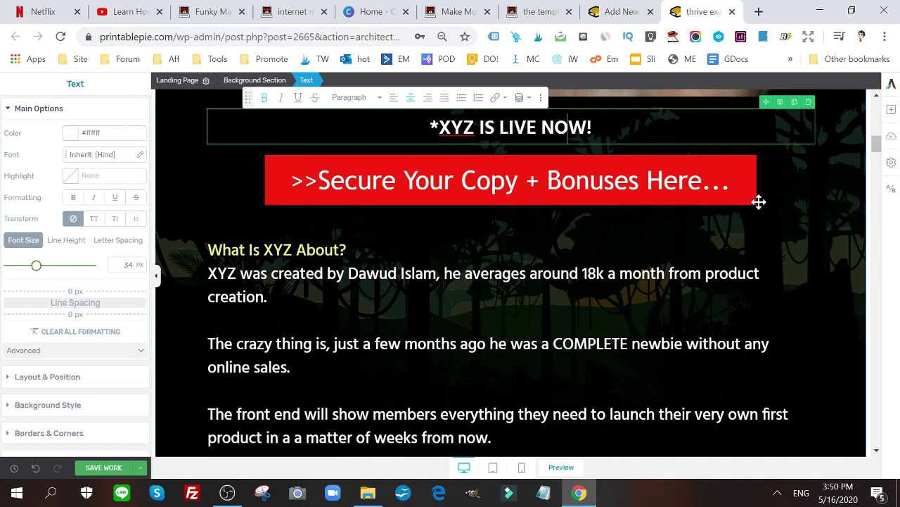
left_click(750, 195)
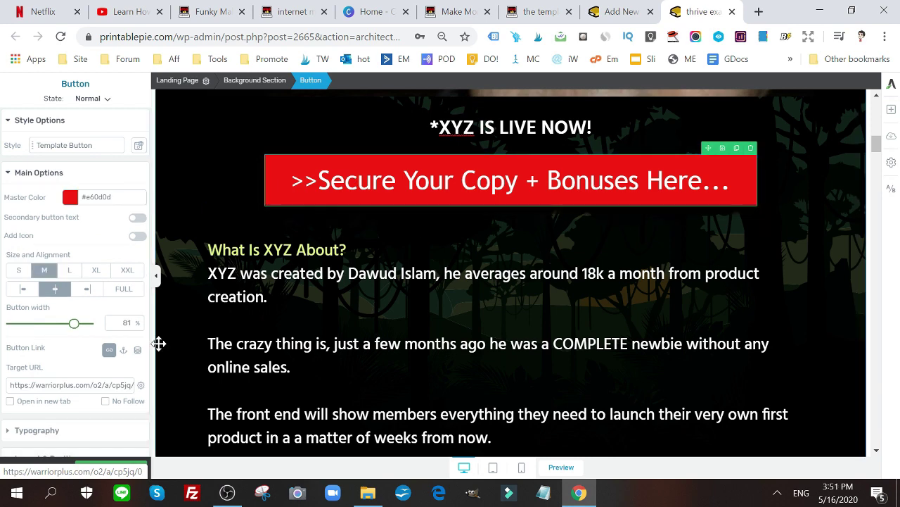
triple_click(71, 384)
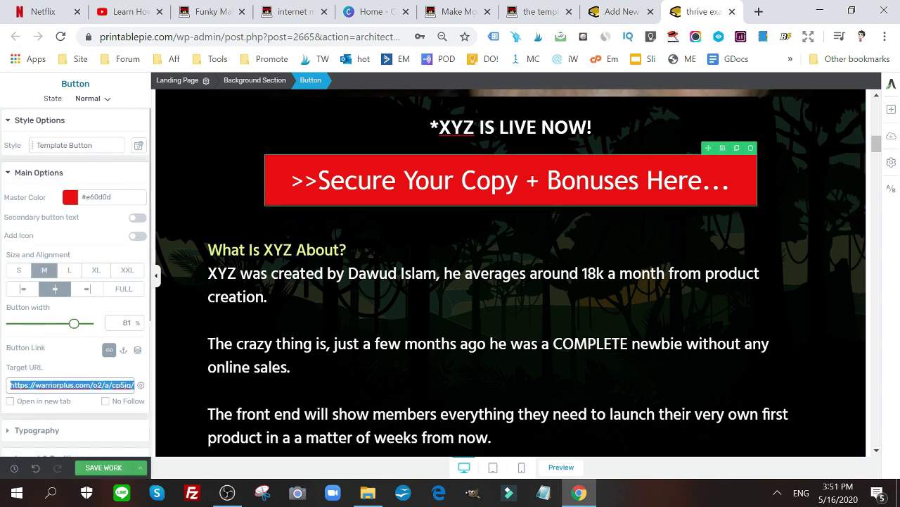
- Examine the "What Is XYZ About?" section, highlighting the product description paragraphs down to the first OTO heading
scroll(511, 274, "down", 1)
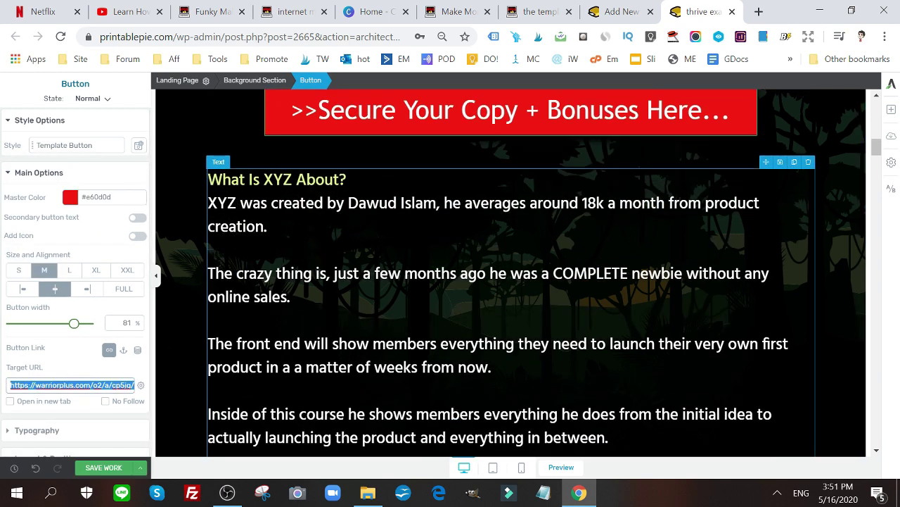
left_click(228, 176)
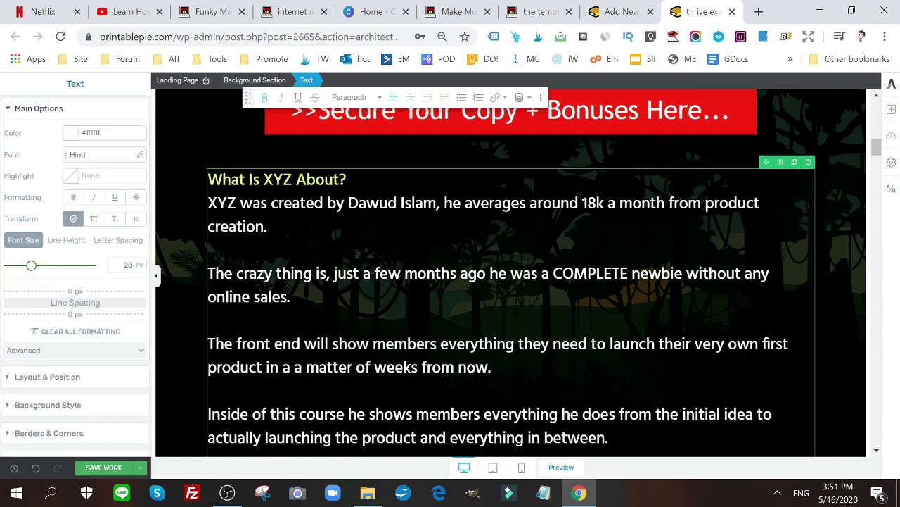
left_click(290, 296)
scroll(290, 296, "down", 2)
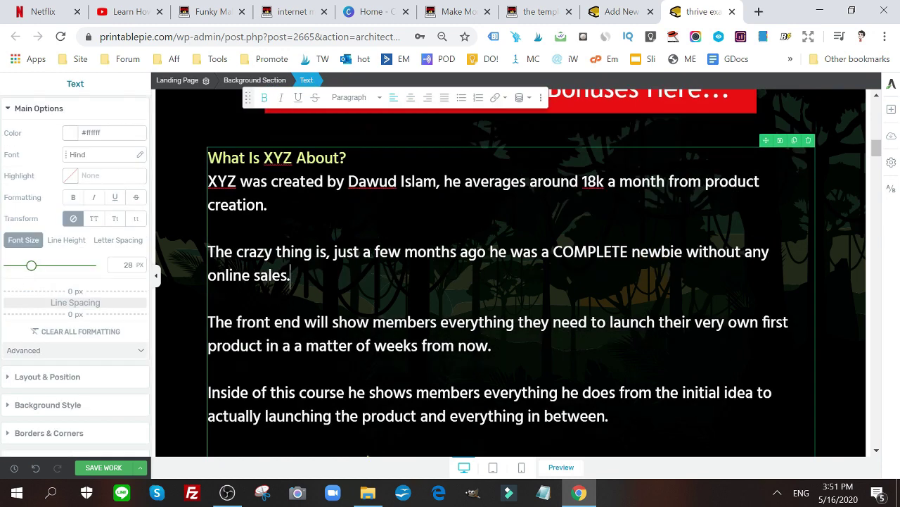
scroll(290, 296, "up", 2)
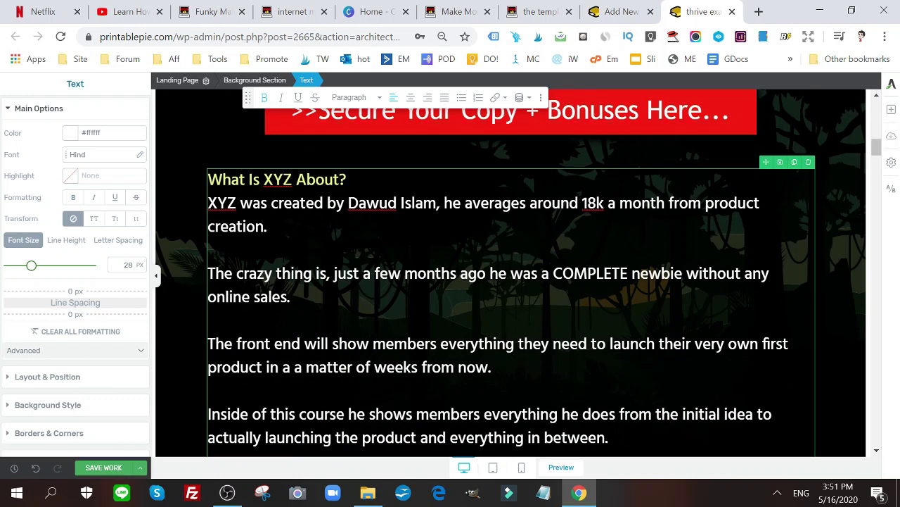
left_click_drag(227, 203, 608, 437)
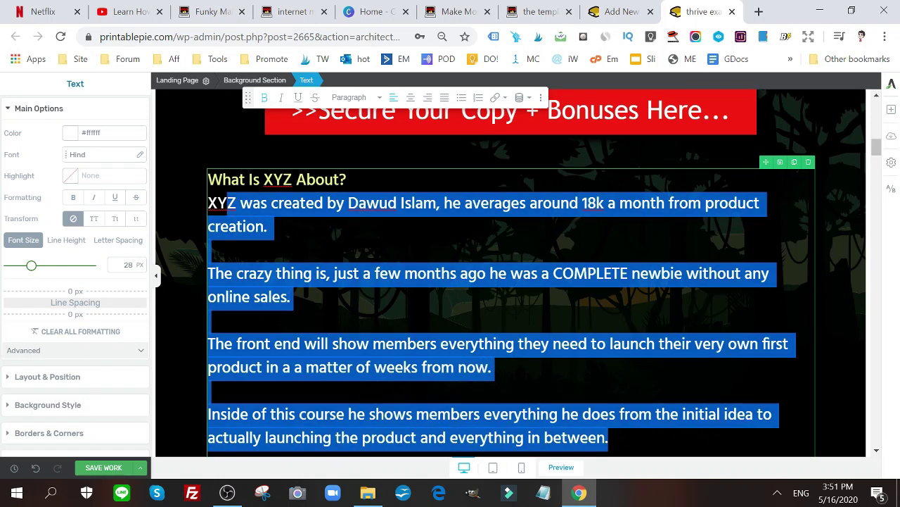
scroll(511, 275, "down", 2)
scroll(512, 274, "up", 1)
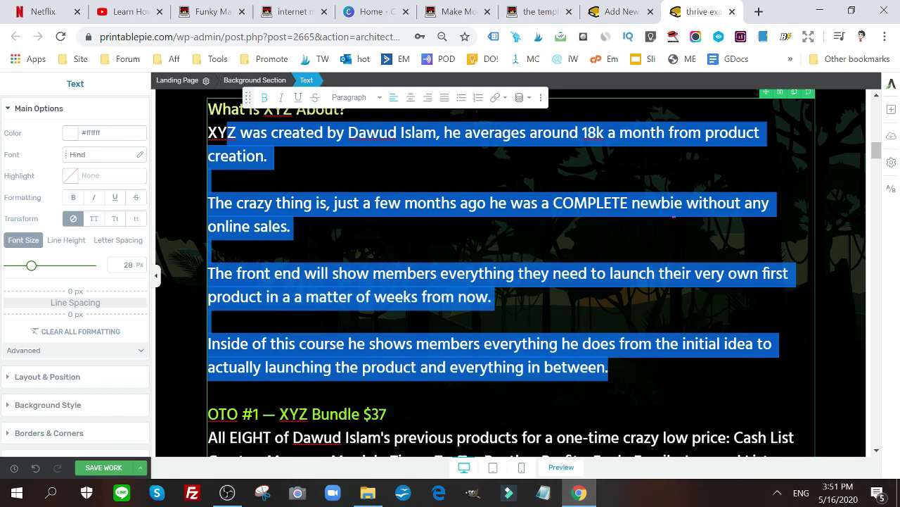
left_click(209, 247)
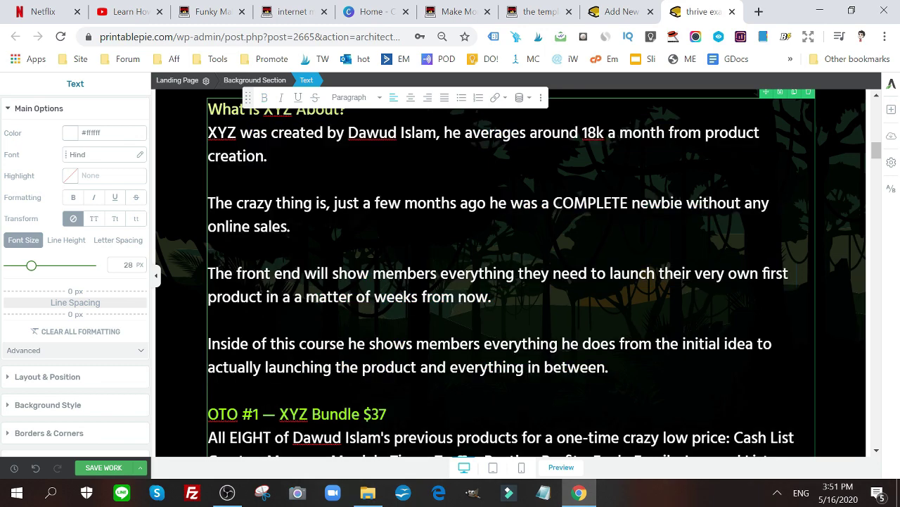
- Review the OTO #1 to OTO #5 upsell sections, highlighting the "OTO #1 — XYZ Bundle $37" heading and part of its description
scroll(510, 275, "down", 3)
scroll(501, 273, "down", 4)
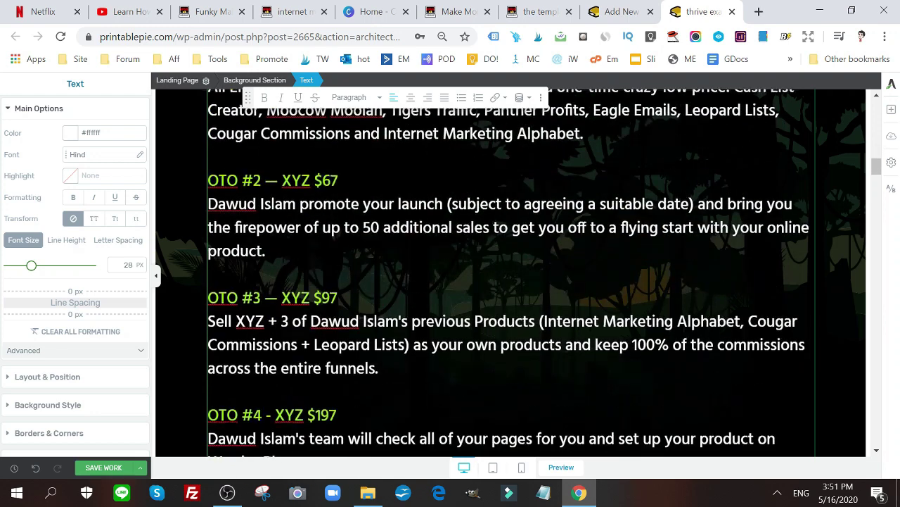
scroll(501, 273, "up", 1)
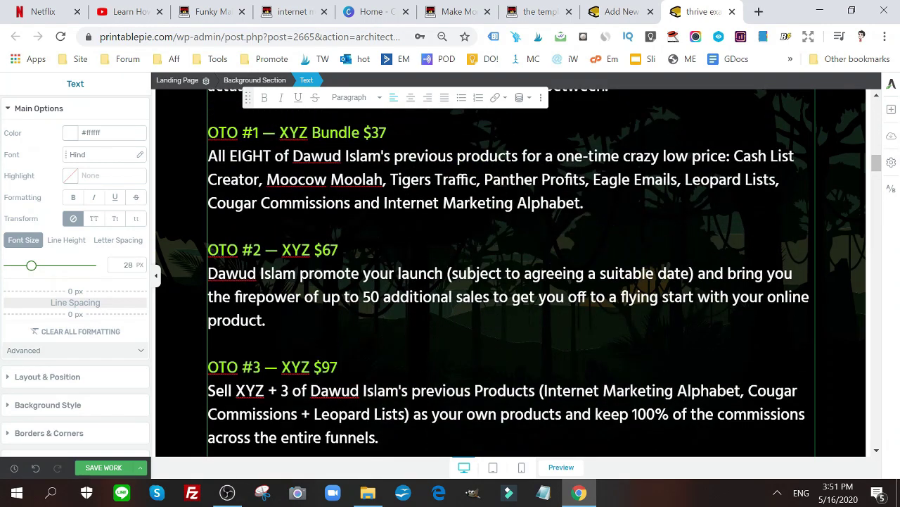
left_click_drag(208, 132, 387, 132)
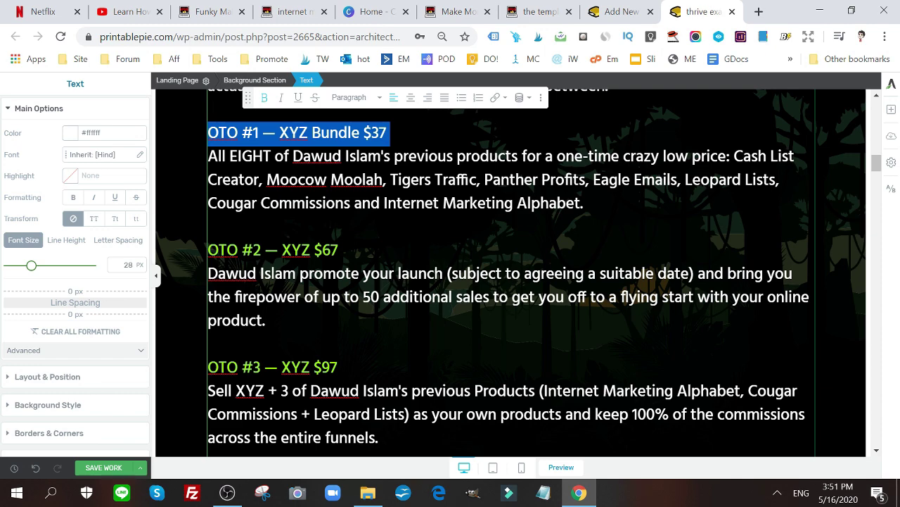
left_click_drag(391, 179, 534, 204)
scroll(534, 204, "down", 2)
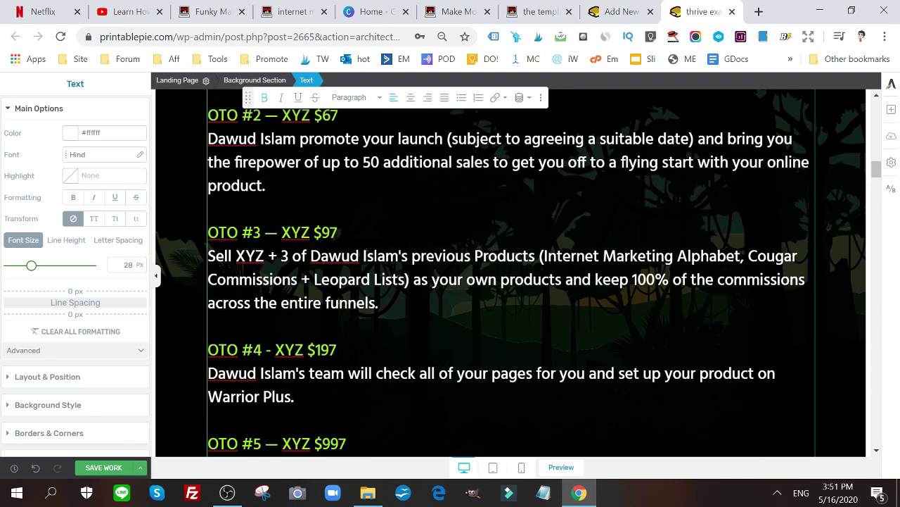
scroll(508, 275, "down", 6)
scroll(508, 274, "up", 7)
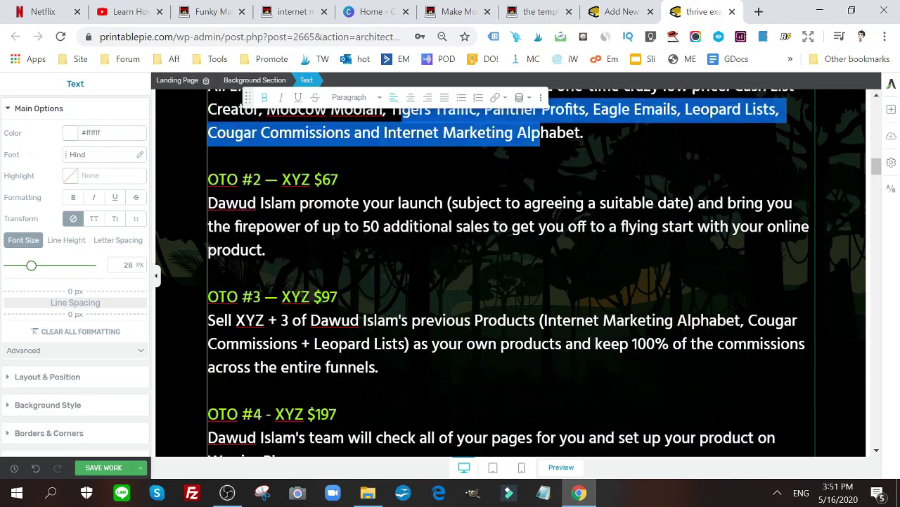
scroll(509, 274, "up", 3)
scroll(508, 274, "down", 9)
scroll(508, 274, "up", 3)
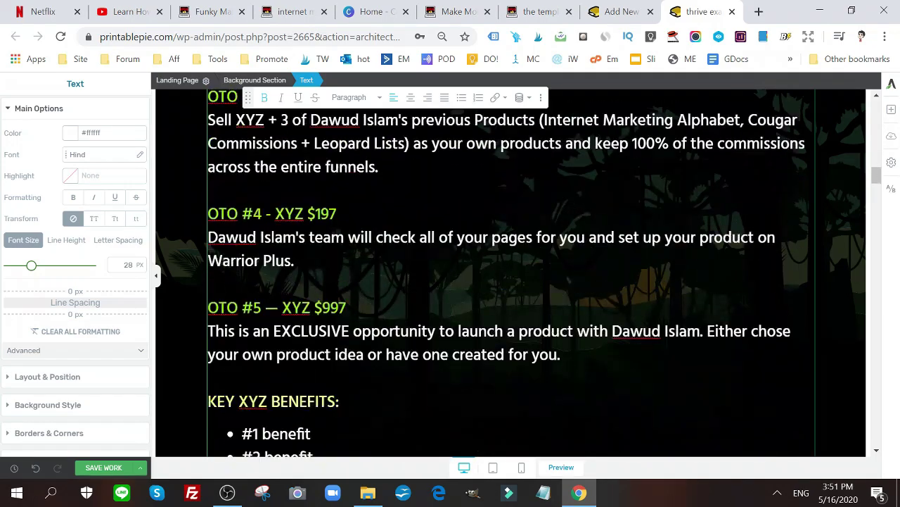
- Replace "XYZ" in the OTO #4 heading with "How To Learn 2000 Japanese Words In a Week", keeping the $197 price
scroll(509, 274, "up", 1)
left_click_drag(207, 343, 208, 249)
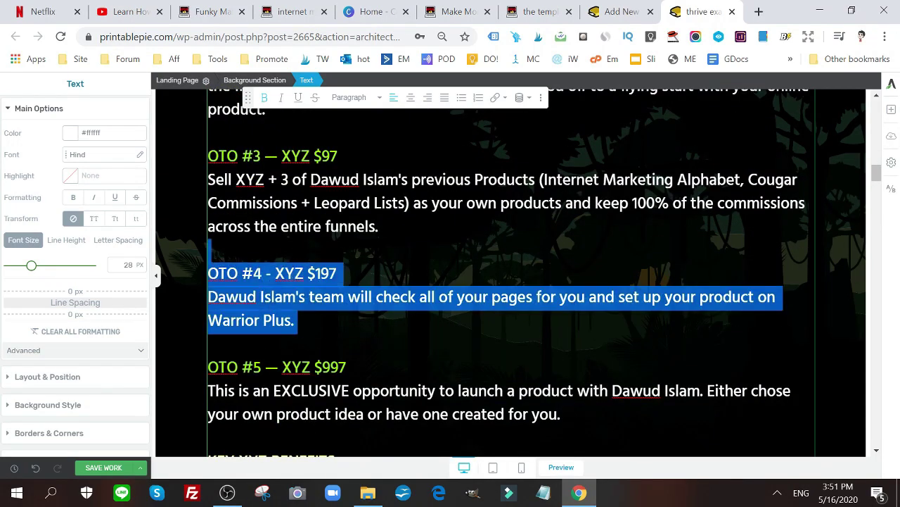
left_click(318, 273)
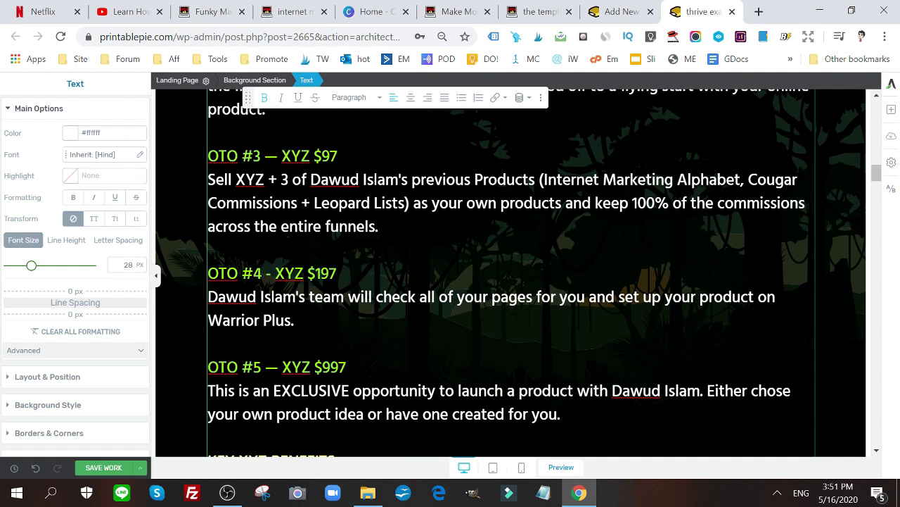
type("How To ")
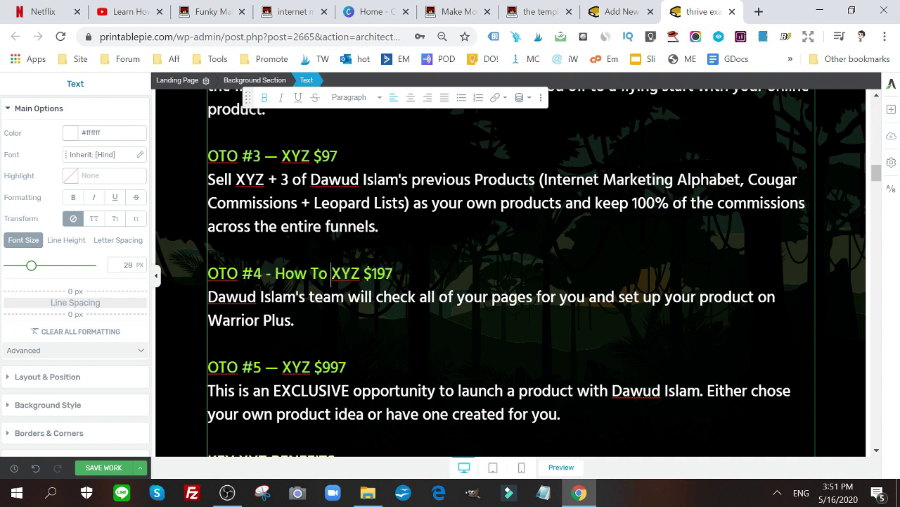
type("Learn ")
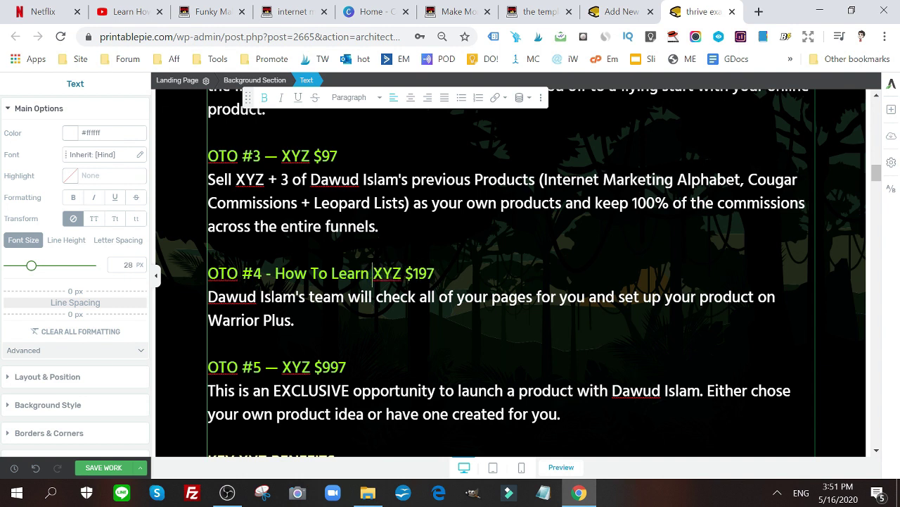
type("2000 J")
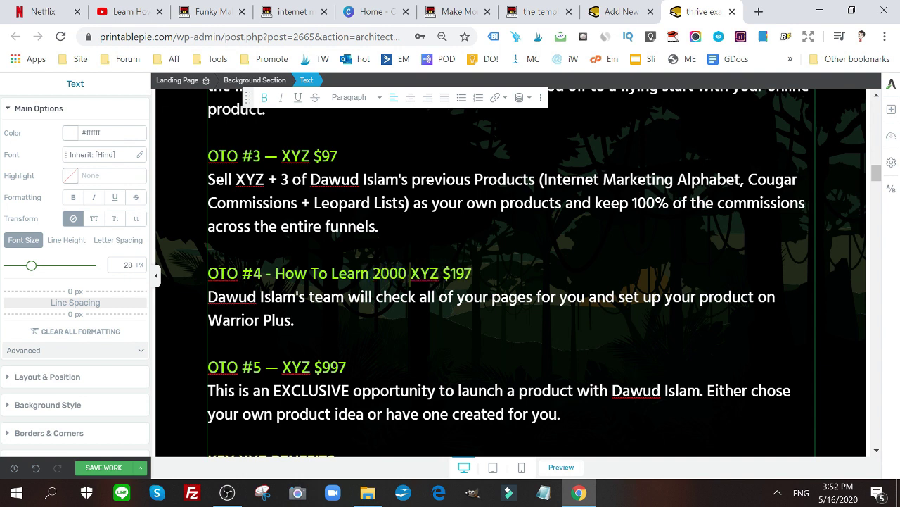
type("apanese Wo")
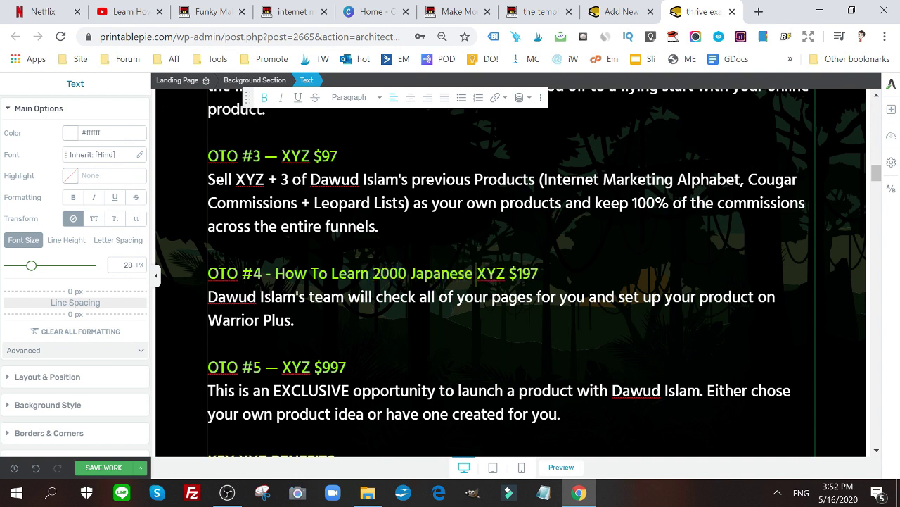
type("rds In")
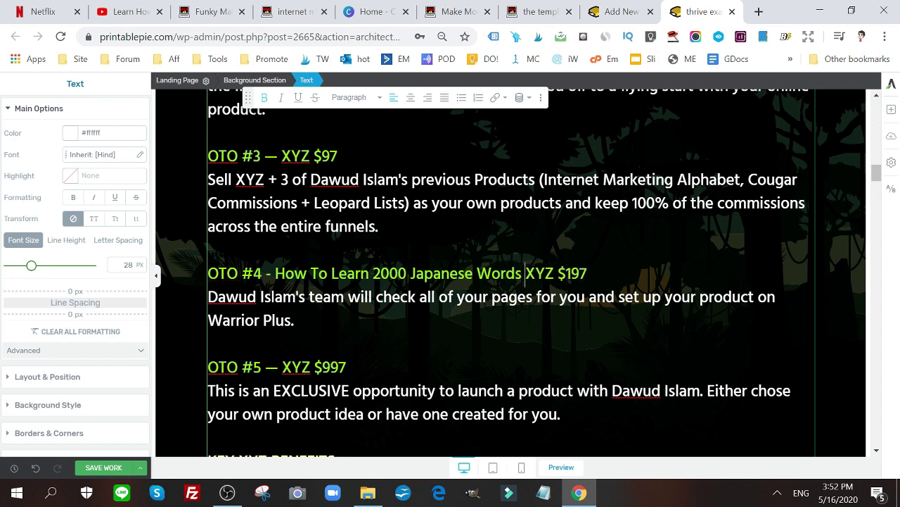
type(" a Week")
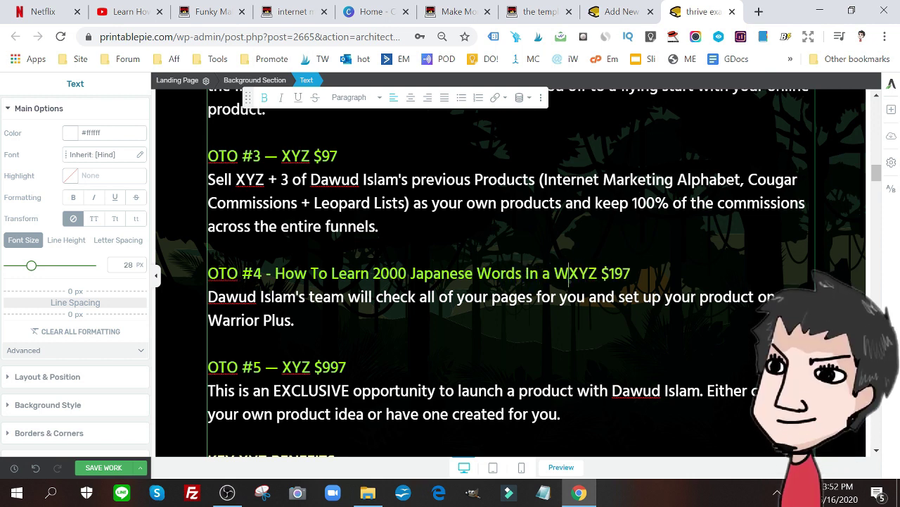
key("Delete")
key("Delete")
key("Delete")
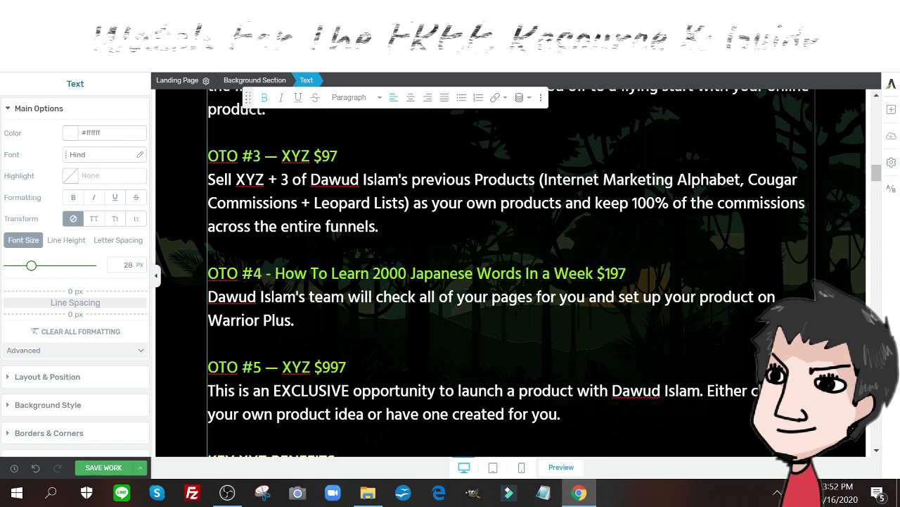
- Replace "#1 benefit" under "KEY XYZ BENEFITS:" with "LEARN JAPANESE FAST"
scroll(510, 274, "down", 2)
scroll(438, 245, "down", 4)
scroll(439, 239, "up", 3)
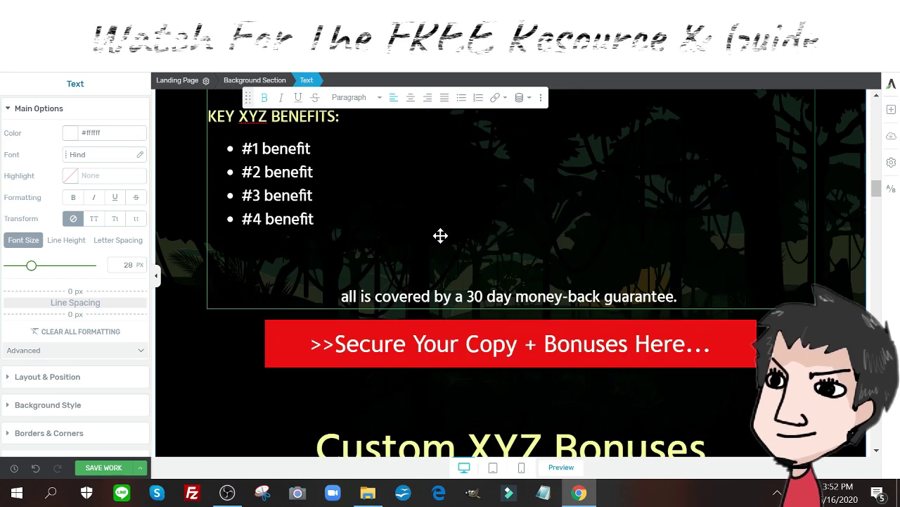
left_click_drag(217, 250, 339, 250)
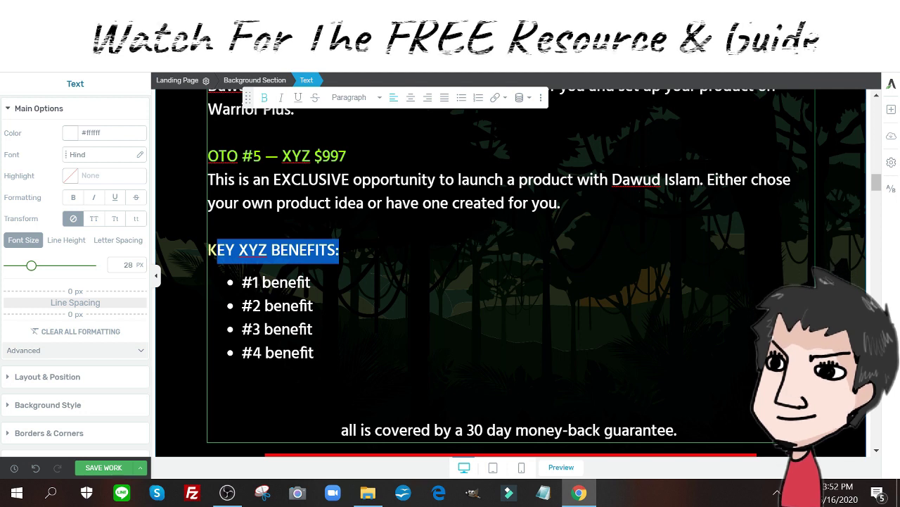
left_click(251, 282)
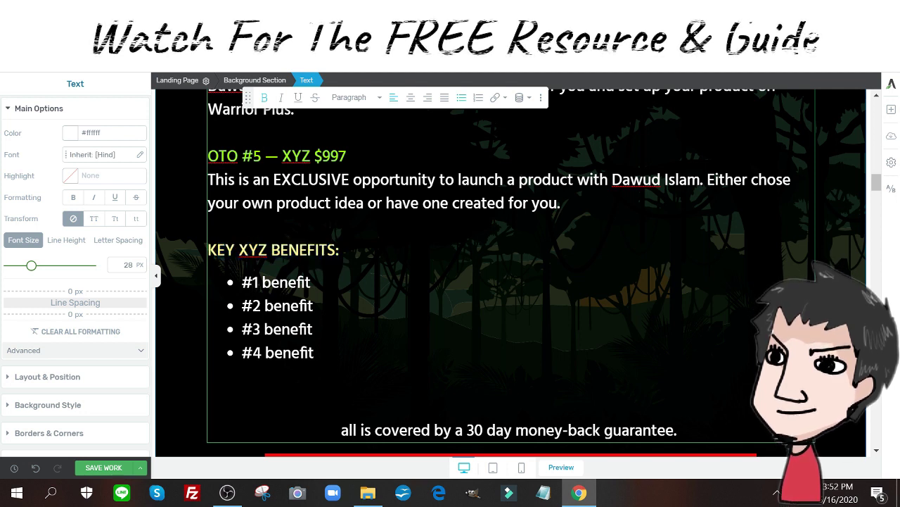
left_click_drag(242, 282, 311, 282)
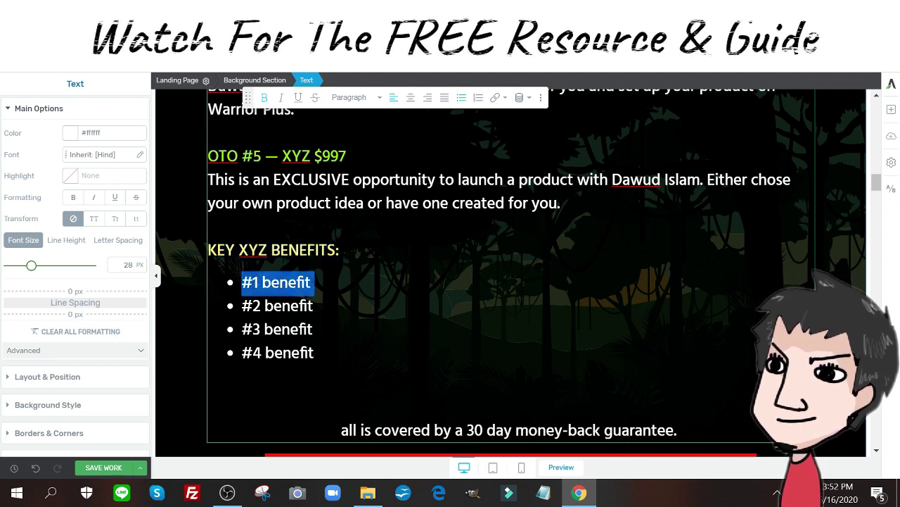
type("LE")
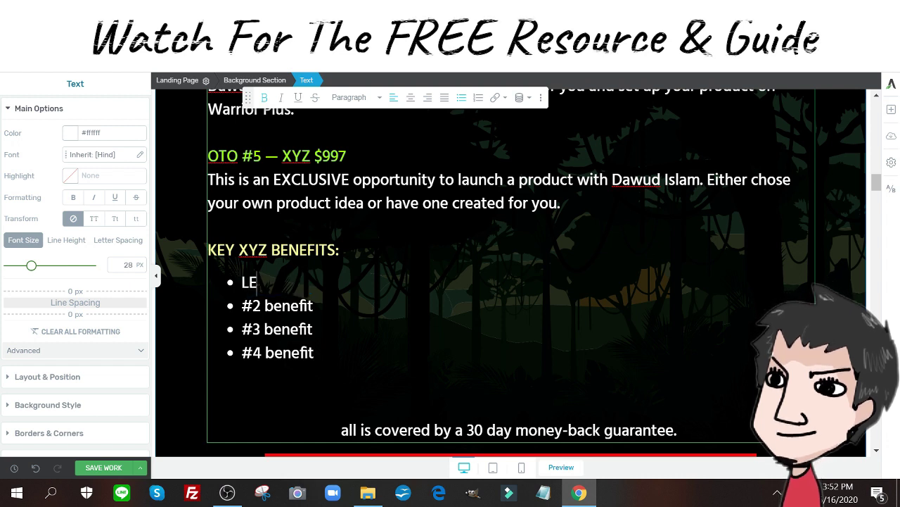
type("ARN J")
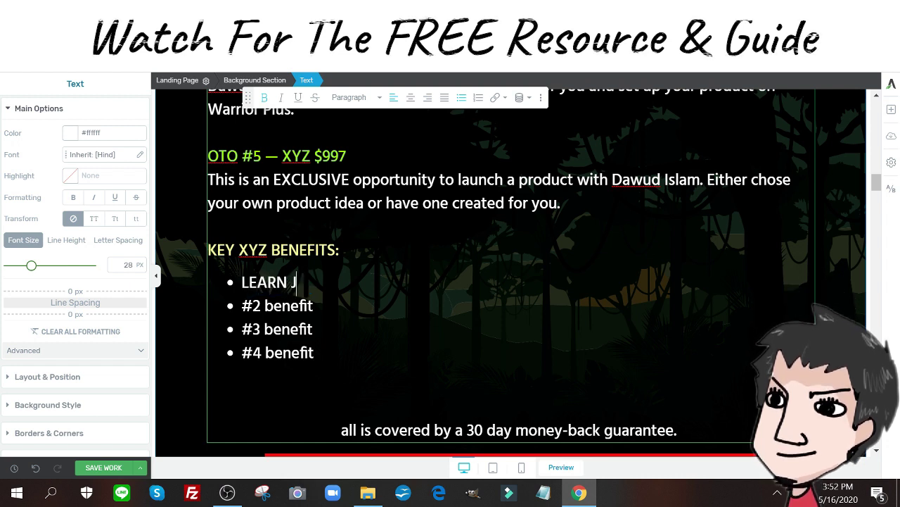
type("APANESE FA")
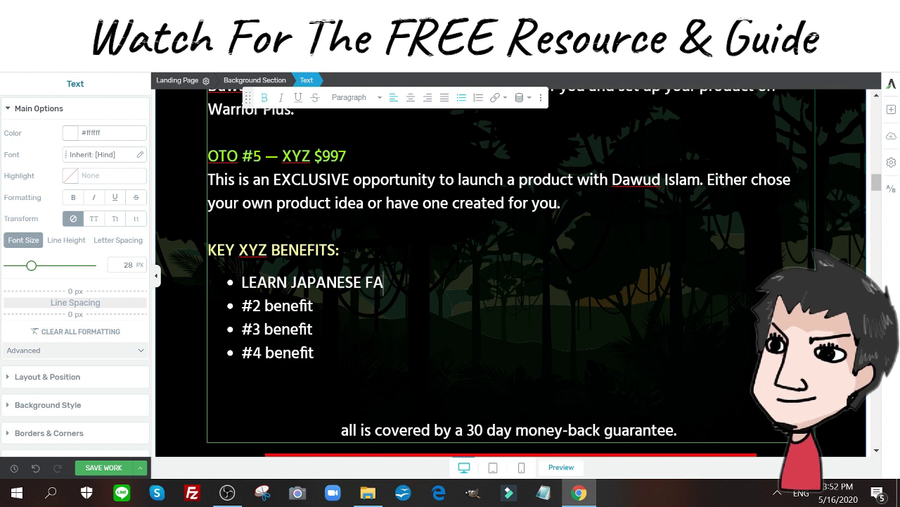
type("ST")
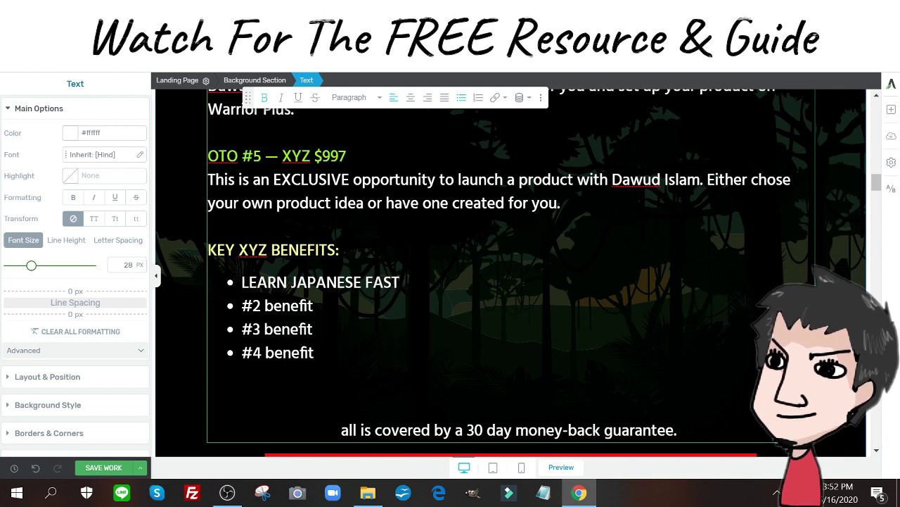
- Replace "#2 benefit" in the key benefits list with "SPEAK JAPANESE NATURALLY"
left_click_drag(242, 306, 314, 306)
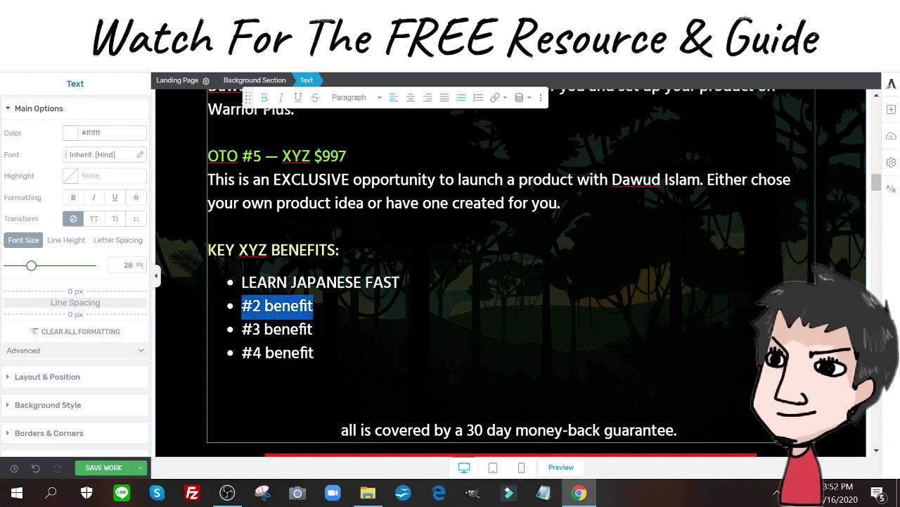
type("SPEAK ")
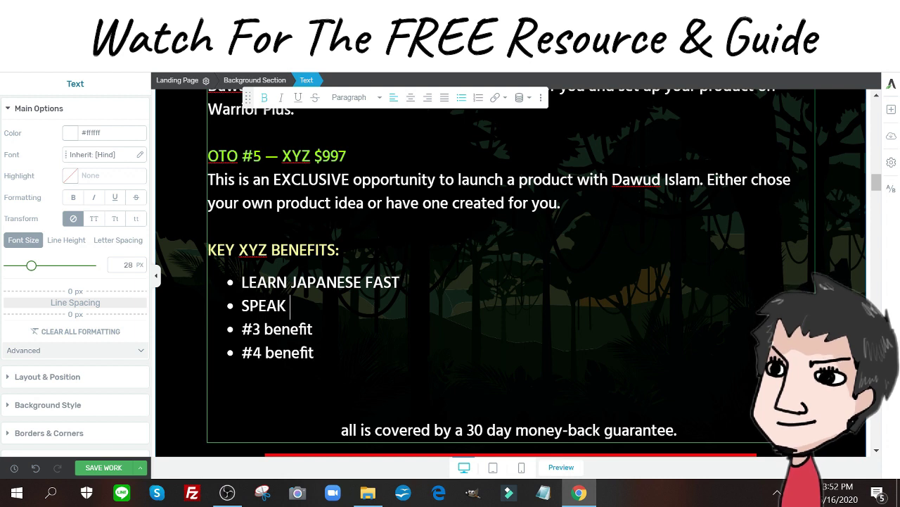
type("NATURALLY")
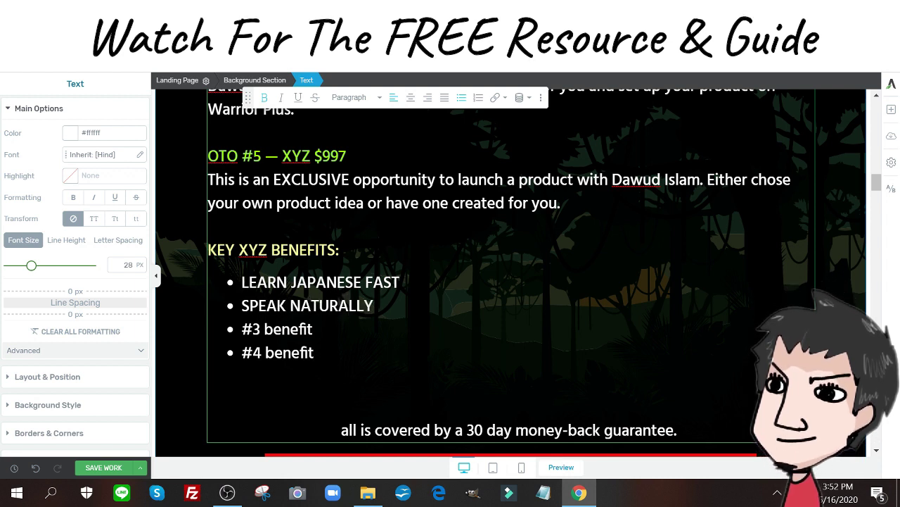
left_click(287, 306)
type("JAPAN")
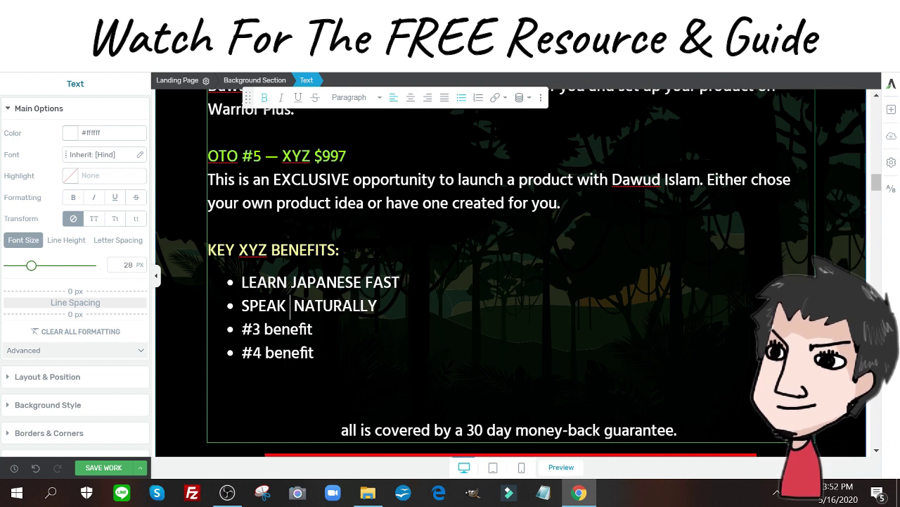
type("AESE")
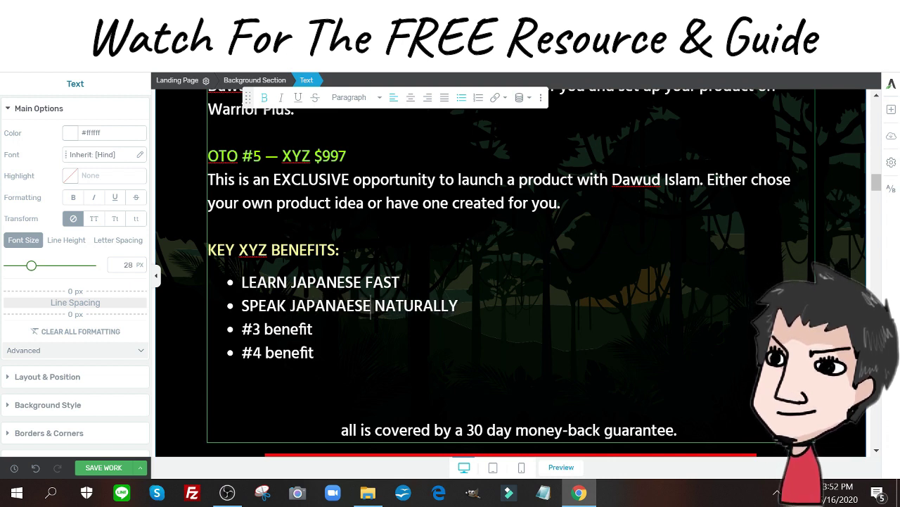
key("BackSpace")
key("BackSpace")
key("BackSpace")
key("BackSpace")
key("BackSpace")
type("ESE")
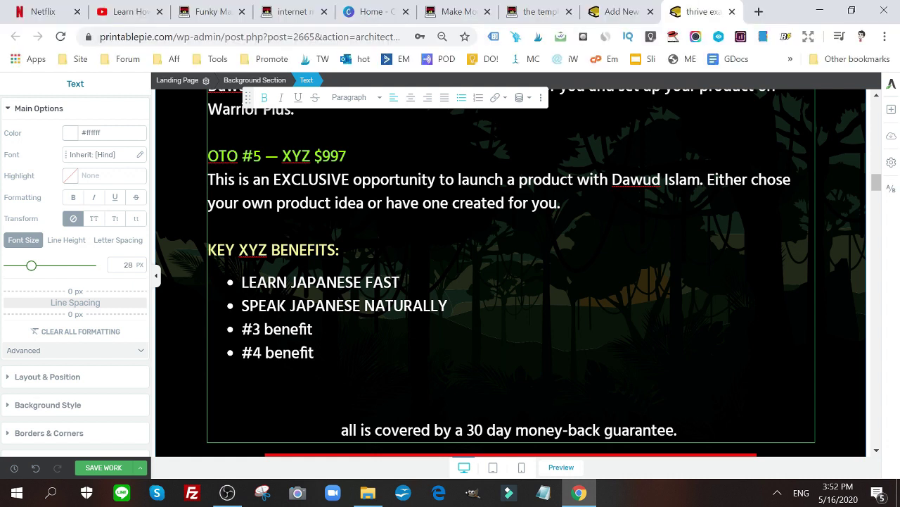
- Replace "#3 benefit" in the key benefits list with "GET YOUR PRONUNCIATION ON POINT"
left_click_drag(242, 328, 313, 328)
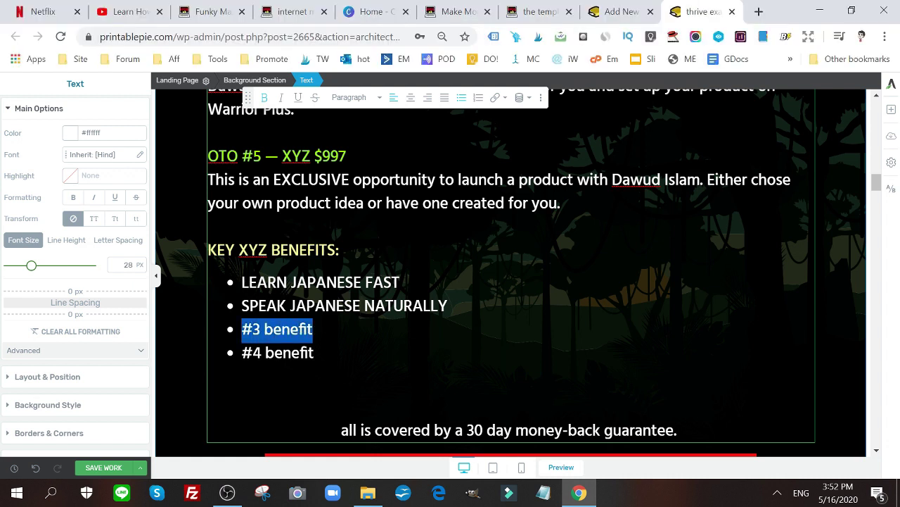
type("BUILD CON")
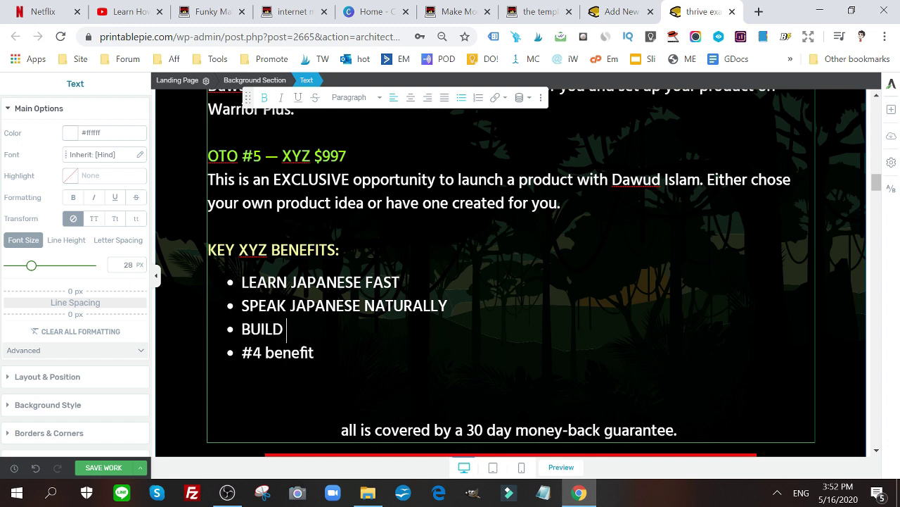
key("BackSpace")
key("BackSpace")
key("BackSpace")
key("BackSpace")
key("BackSpace")
key("BackSpace")
key("BackSpace")
key("BackSpace")
key("BackSpace")
type("GET ")
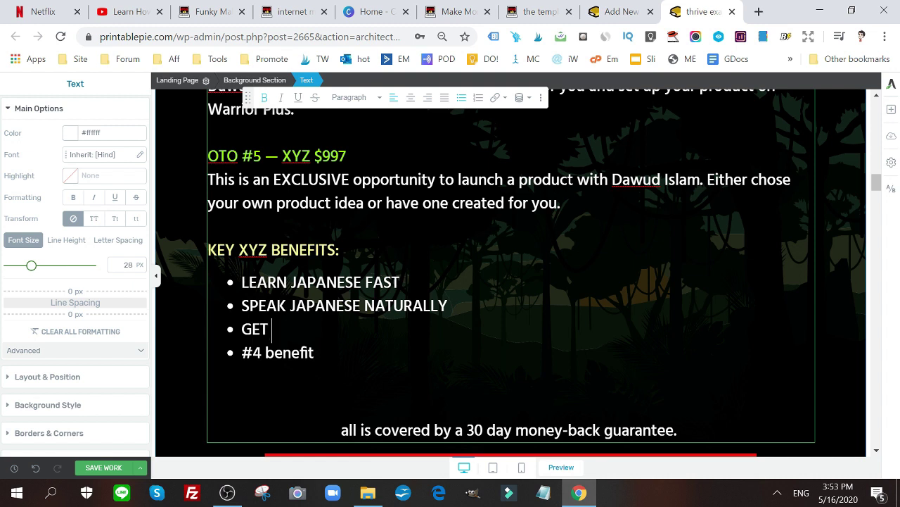
type("YOUR PRONU")
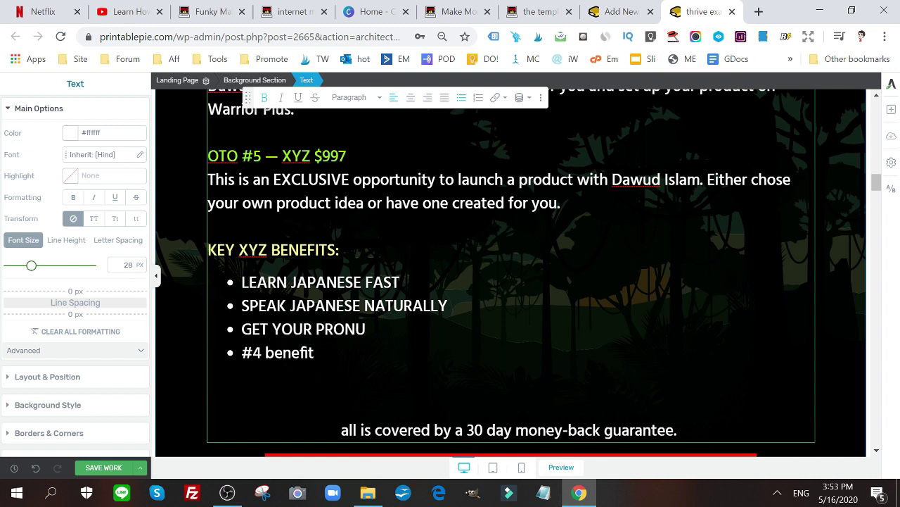
type("NUC")
key("BackSpace")
type("NUC")
key("BackSpace")
key("BackSpace")
type("CIATION ")
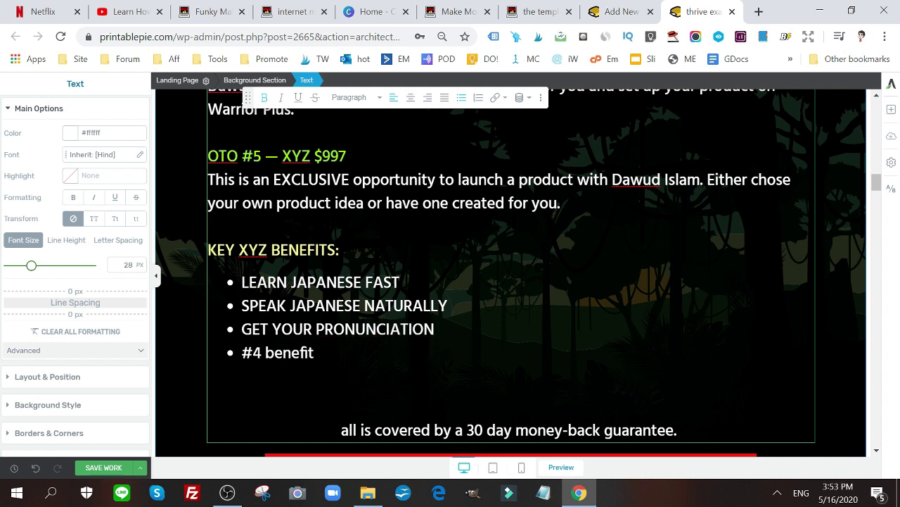
type("ON POINT")
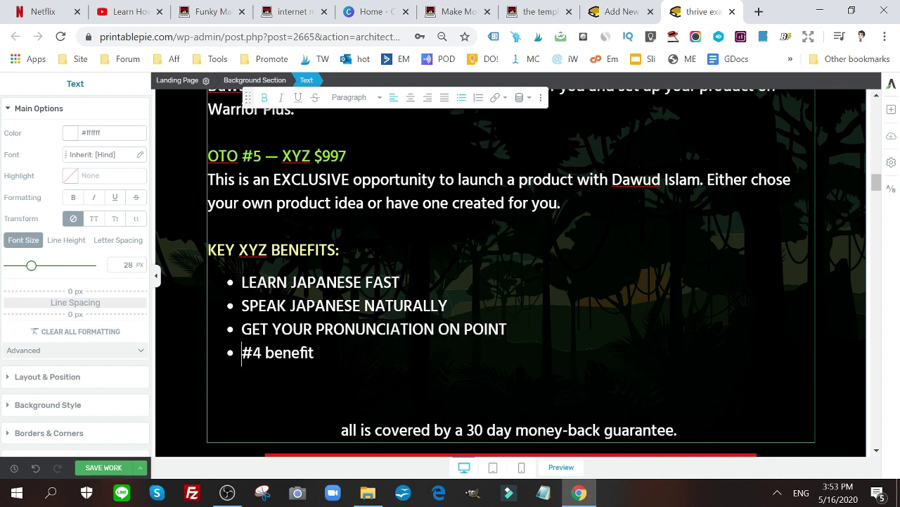
- Replace "#4 benefit" in the key benefits list with "LEARN THE WORDS TO AVOID"
left_click_drag(241, 352, 314, 353)
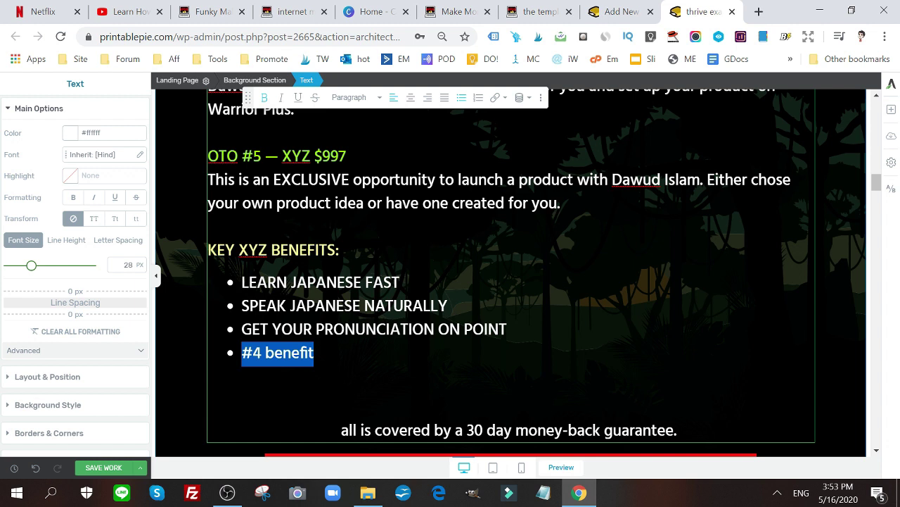
type("LEa")
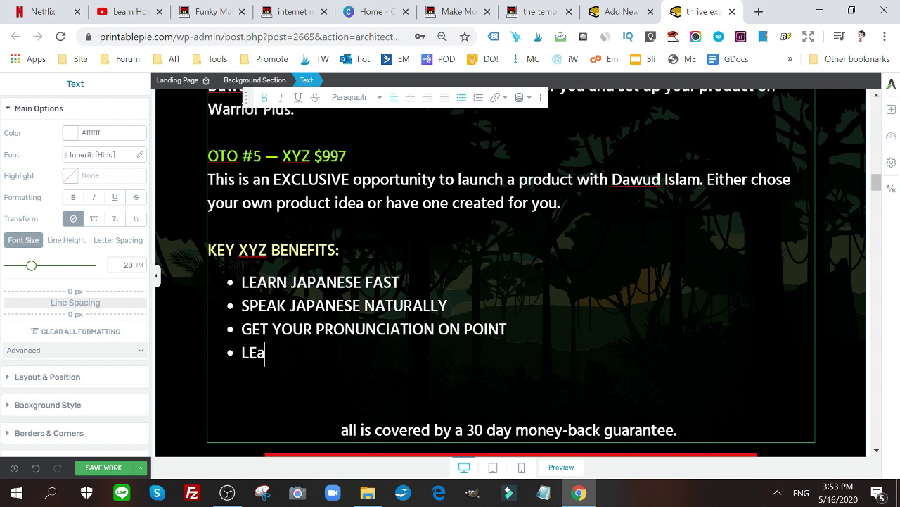
type("A")
key("BackSpace")
key("BackSpace")
type("ARN THE WORDS TO AV")
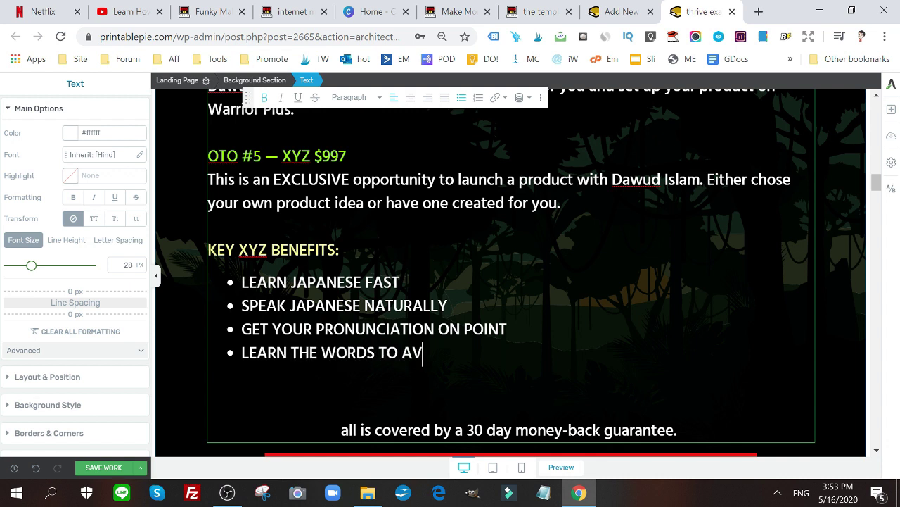
type("OID")
- Highlight the day count in the money-back guarantee line and select the ">>Secure Your Copy + Bonuses Here…" button below it to inspect its target URL
scroll(512, 271, "down", 2)
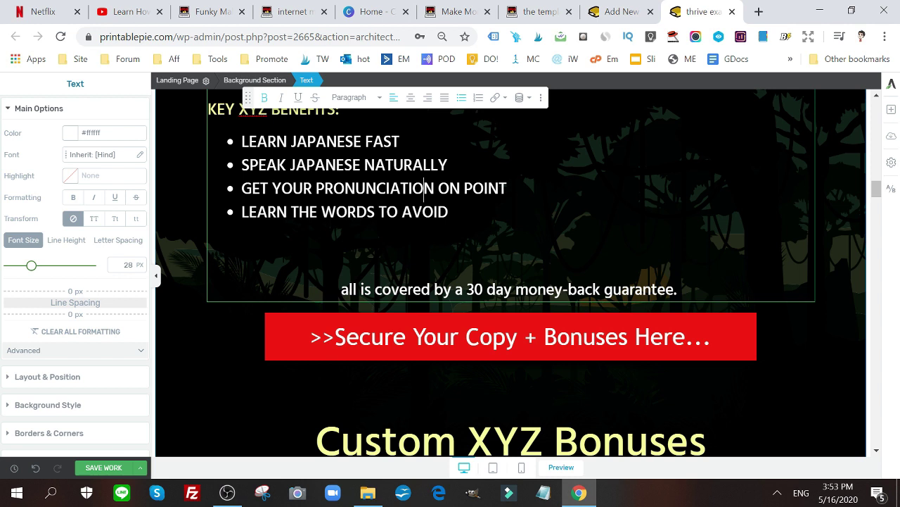
left_click(424, 189)
left_click_drag(466, 289, 483, 289)
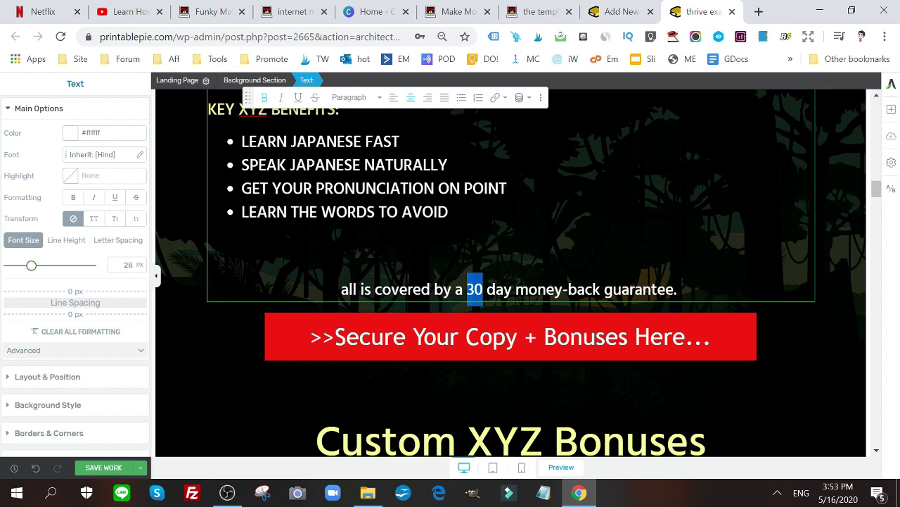
scroll(493, 281, "down", 2)
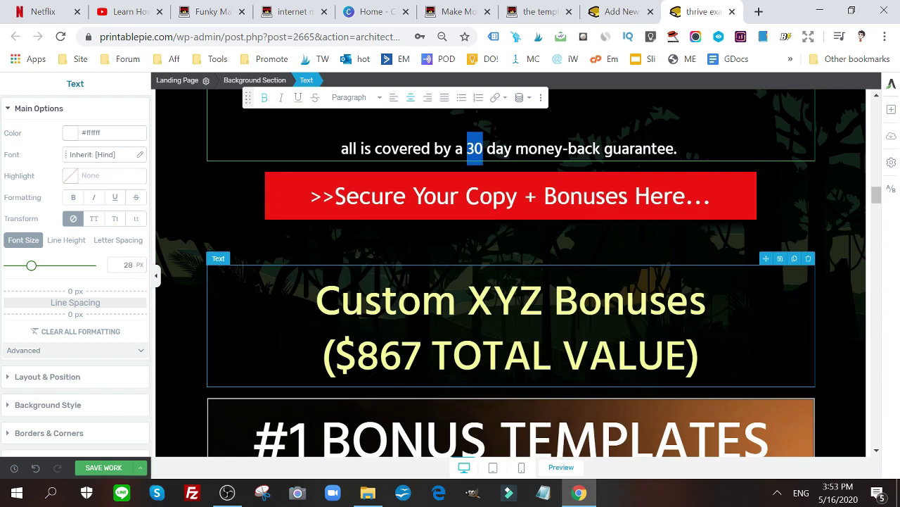
left_click(280, 211)
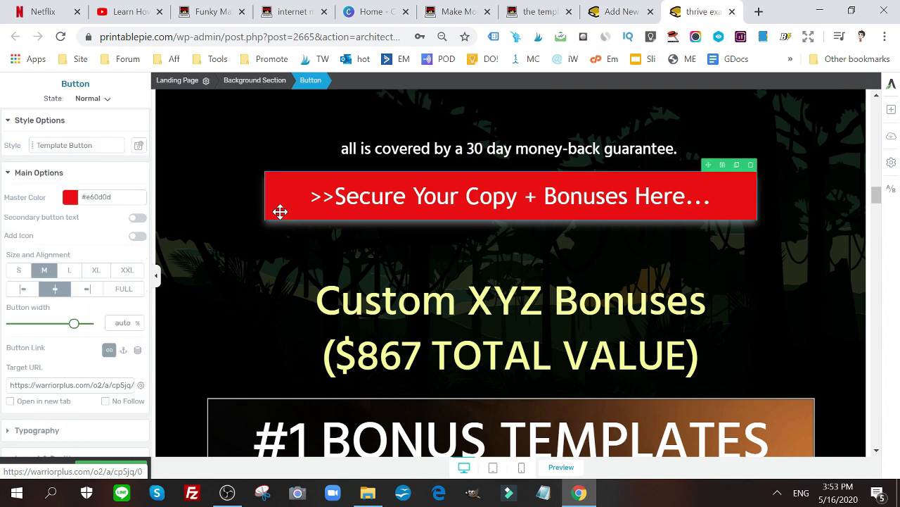
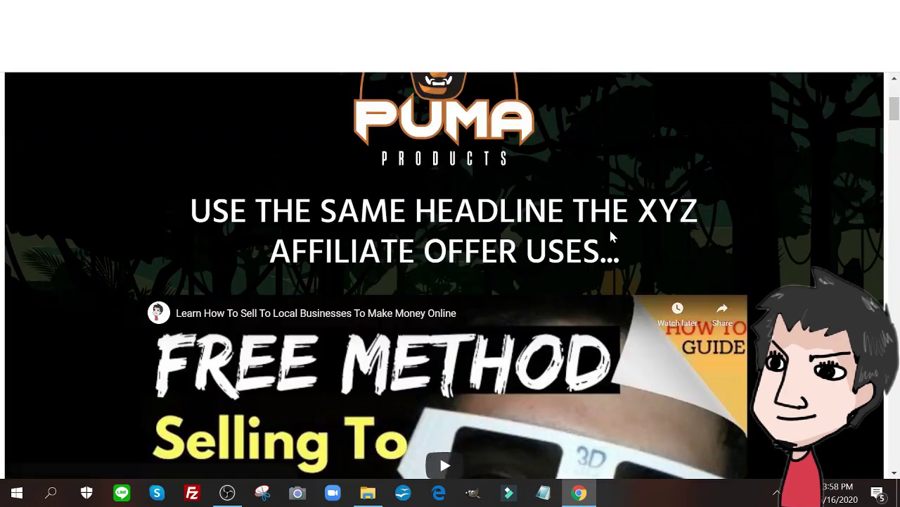
- Review the landing page from the headline video through the product description and OTO sections to the bonus boxes
scroll(611, 237, "up", 15)
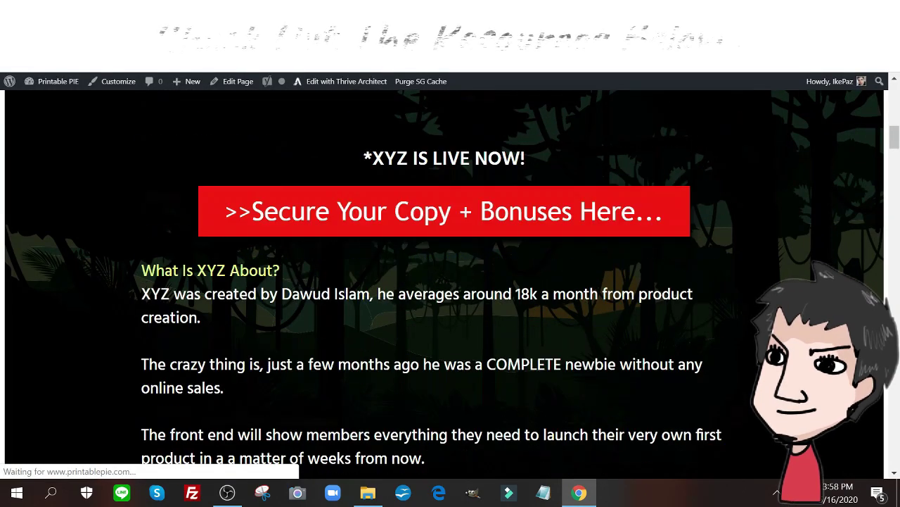
scroll(611, 237, "down", 8)
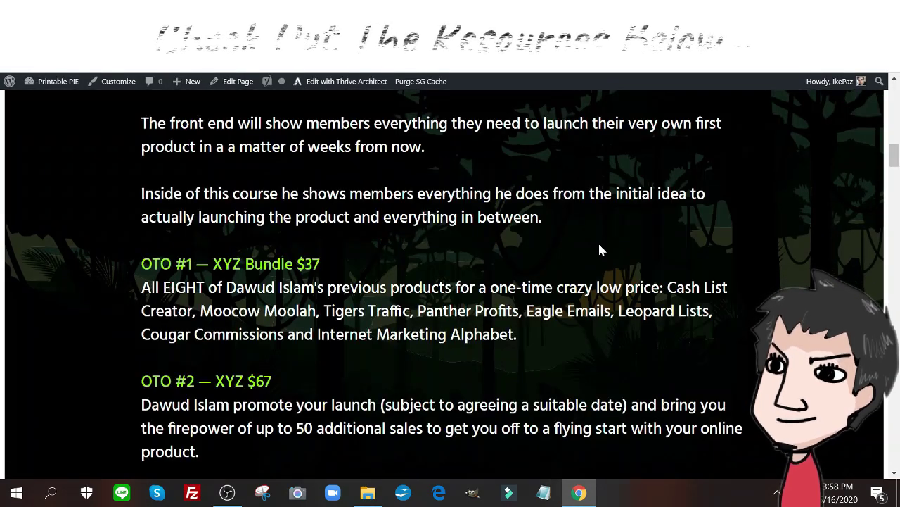
scroll(600, 246, "down", 15)
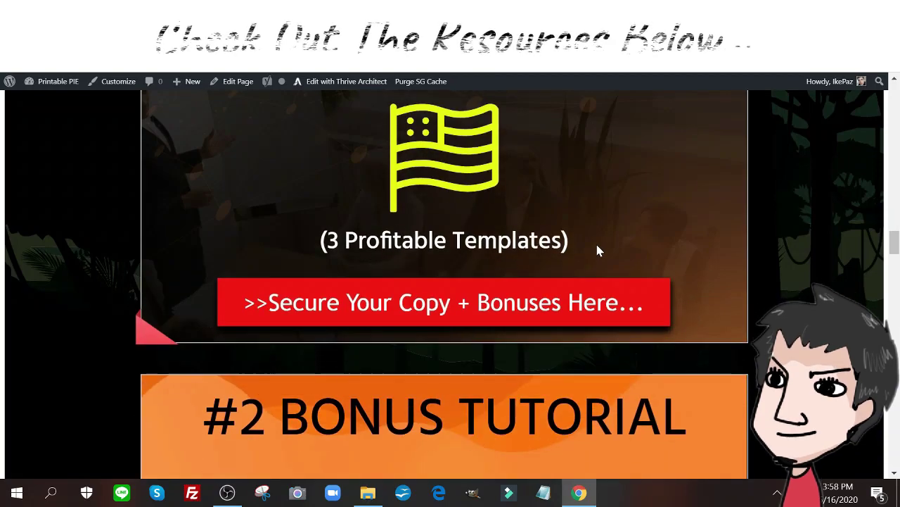
scroll(597, 250, "down", 8)
scroll(594, 251, "up", 8)
scroll(594, 250, "down", 5)
scroll(594, 251, "down", 10)
scroll(594, 251, "down", 10)
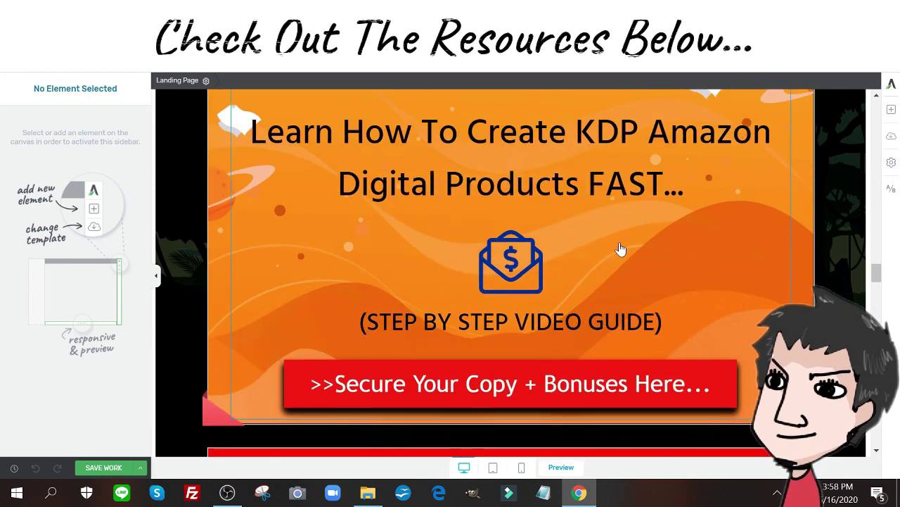
- Replace the #2 bonus box's background image with 7-min-sales-machine-review-1.png and change its heading to "#3 BONUS TUTORIAL"
scroll(267, 233, "up", 3)
left_click(222, 193)
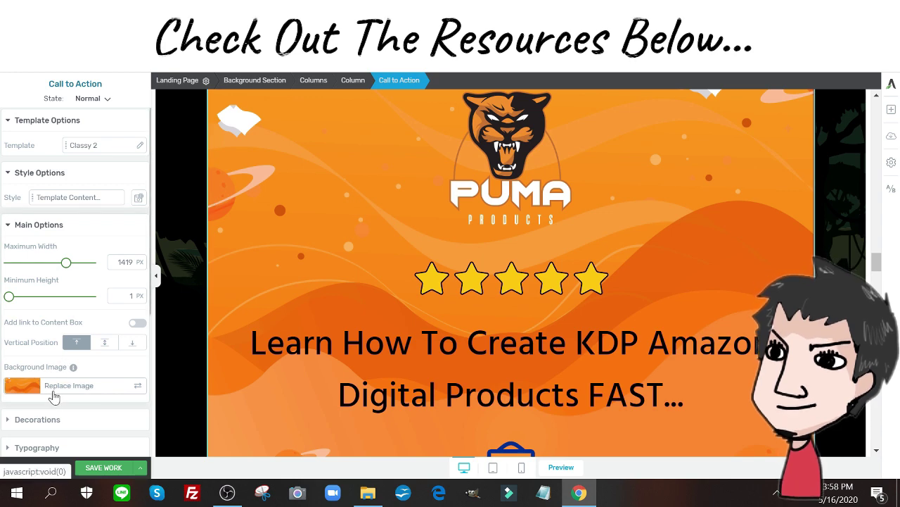
left_click(70, 385)
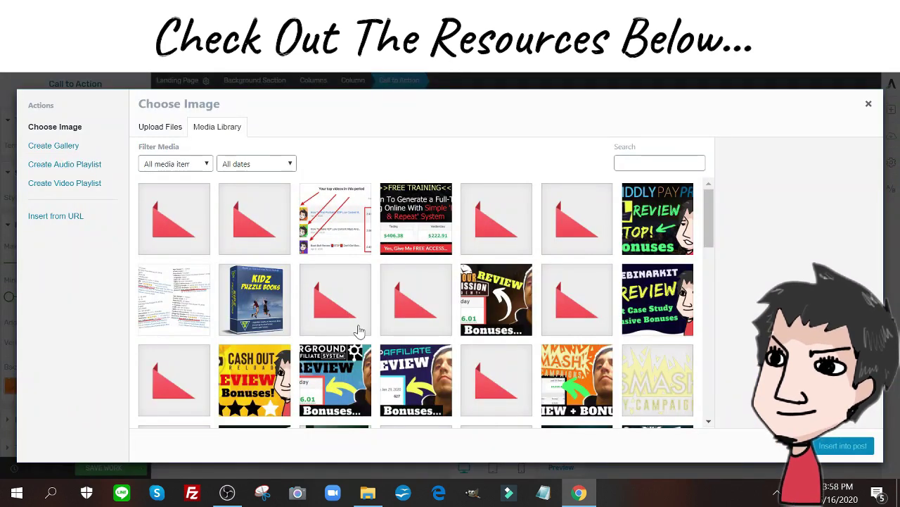
scroll(357, 330, "down", 5)
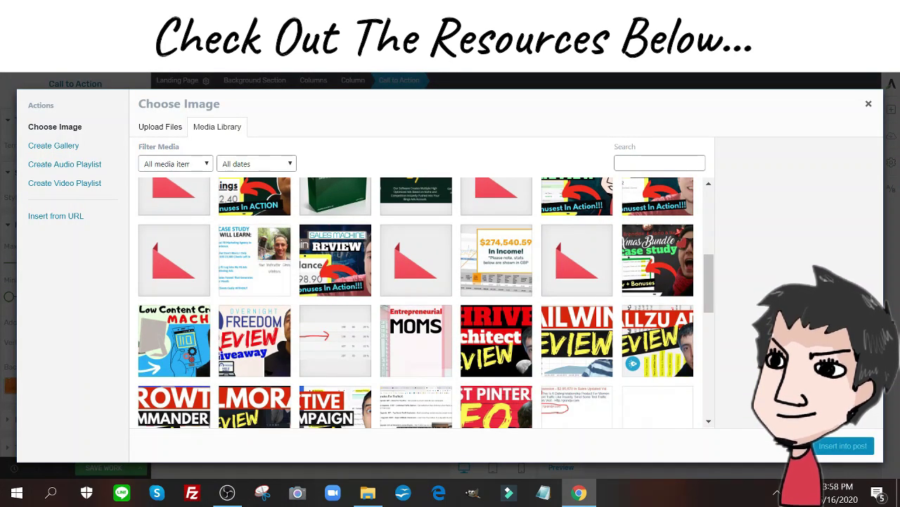
left_click(334, 266)
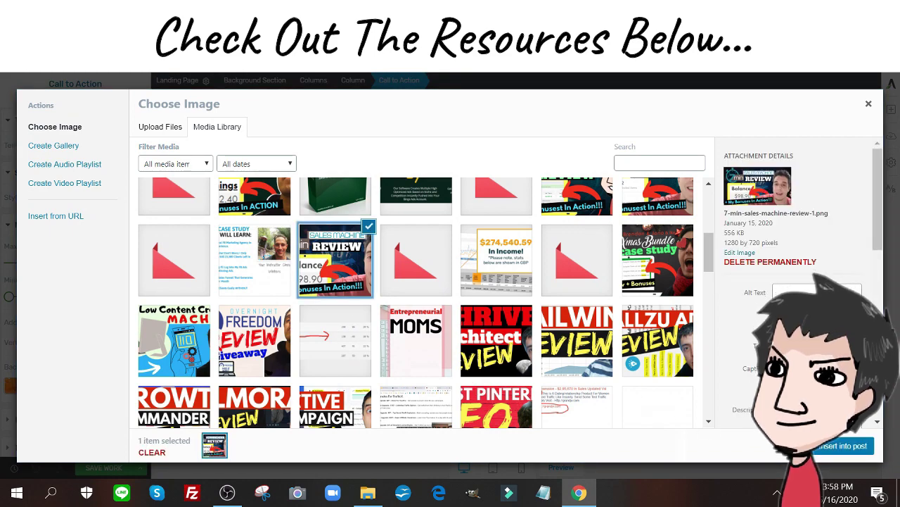
left_click(845, 445)
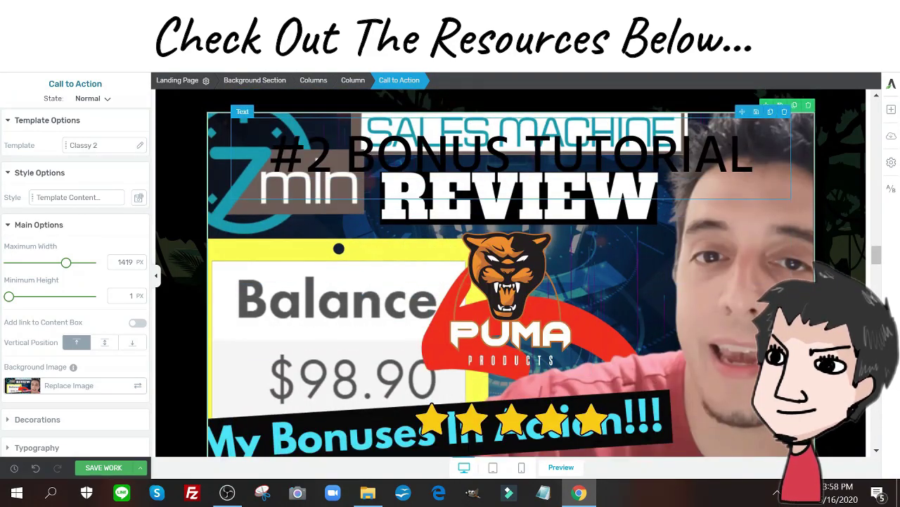
triple_click(510, 154)
type("#3 BONUS TUTORIAL")
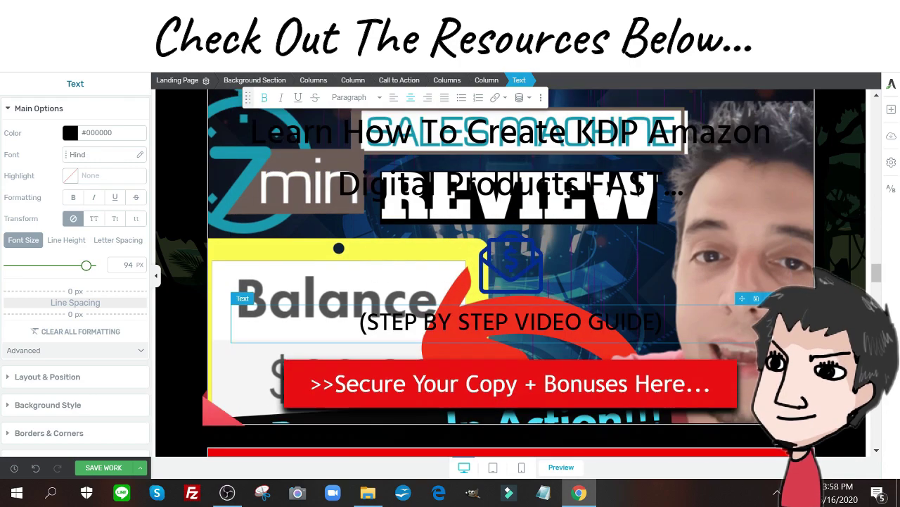
- Review the remaining bonus boxes and select the final ">>Secure Your Copy + Bonuses Here…" button to inspect its target URL
scroll(721, 324, "down", 20)
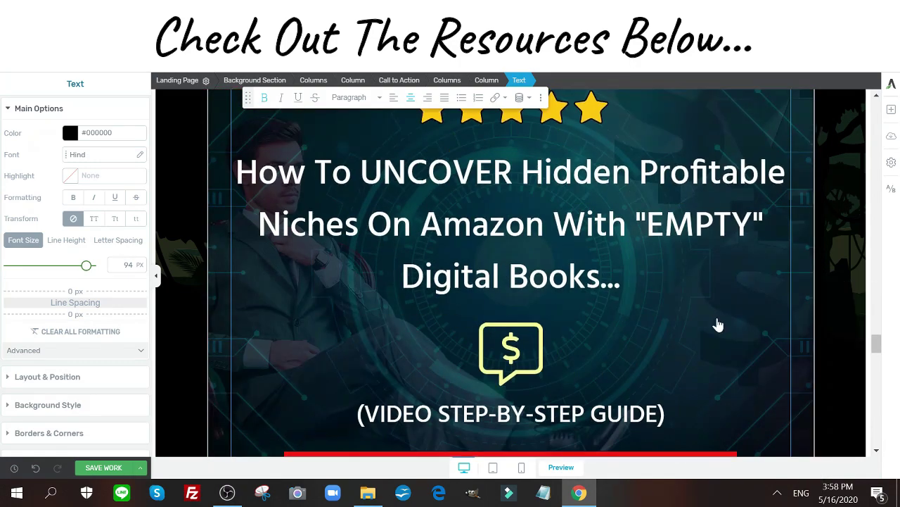
scroll(718, 325, "down", 15)
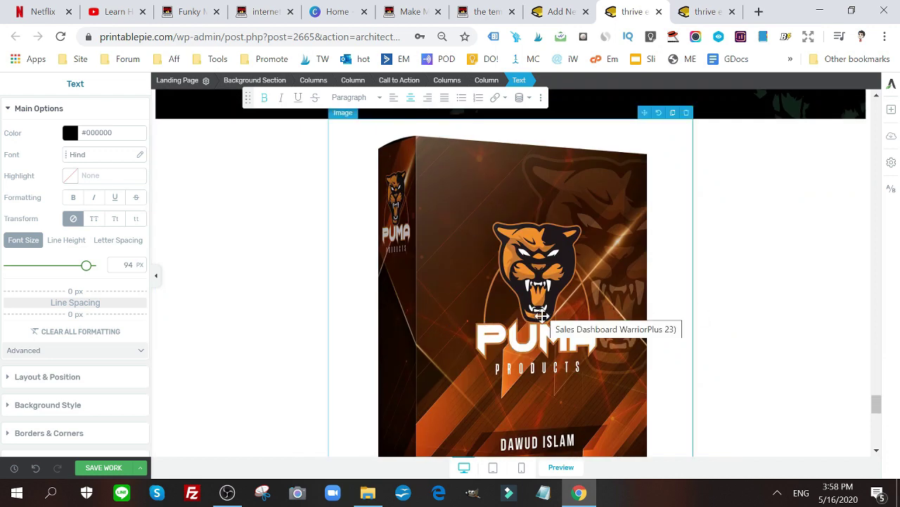
scroll(541, 317, "down", 4)
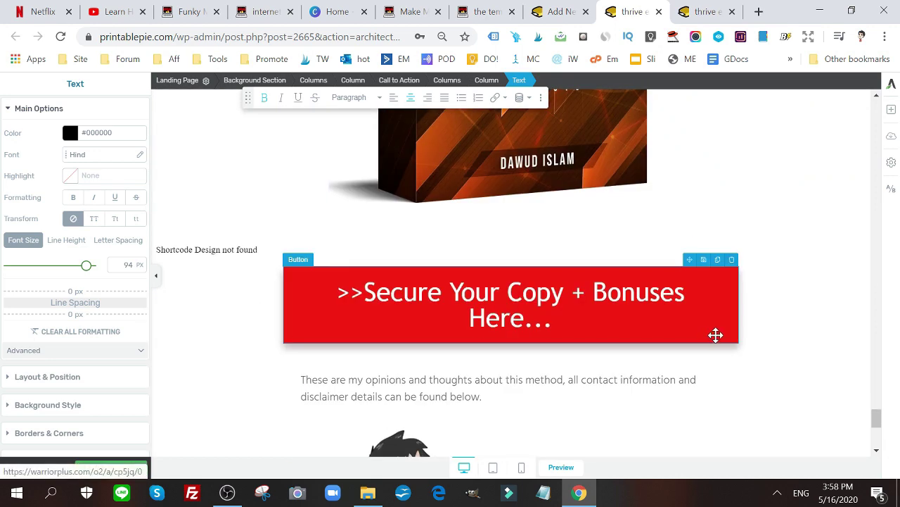
left_click(432, 334)
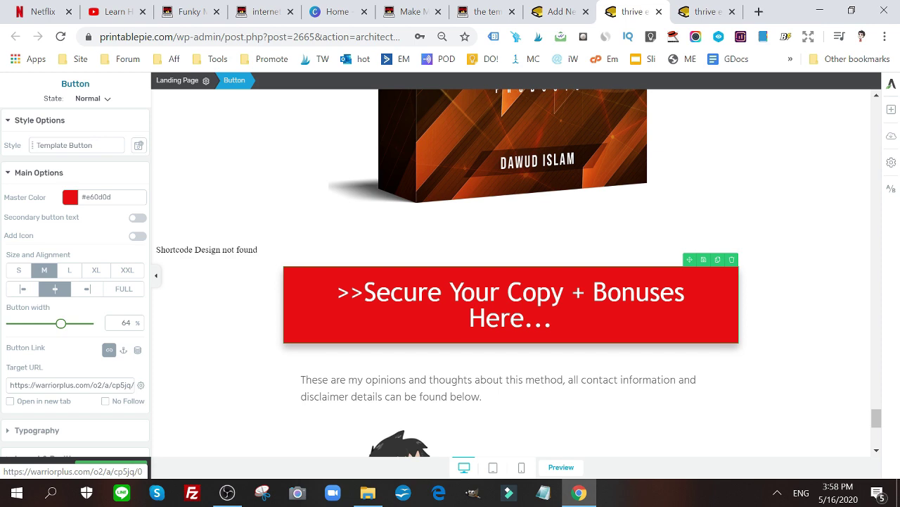
- Select the opinions and disclaimer text beneath the final button and read through its first line
scroll(493, 310, "down", 3)
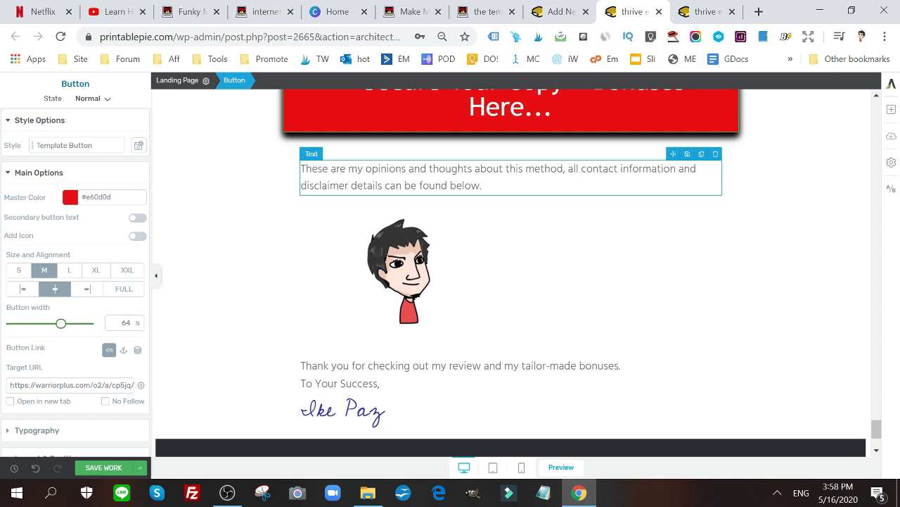
left_click(525, 169)
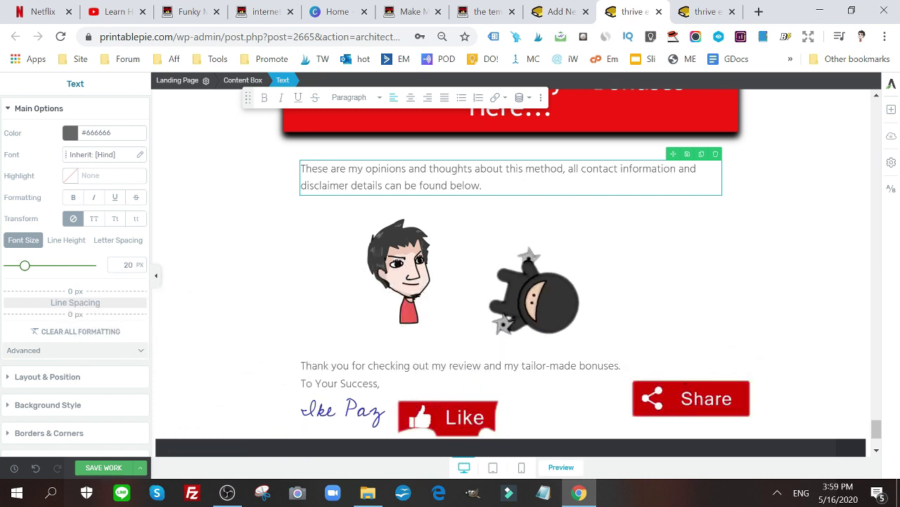
key("shift+Right")
key("shift+Right")
key("Right")
key("Right")
key("Right")
key("Right")
key("Right")
key("Right")
key("Right")
key("Right")
key("Right")
key("Right")
key("Right")
key("Right")
key("Right")
key("Right")
key("Right")
key("Right")
key("Right")
key("Right")
key("Right")
key("Right")
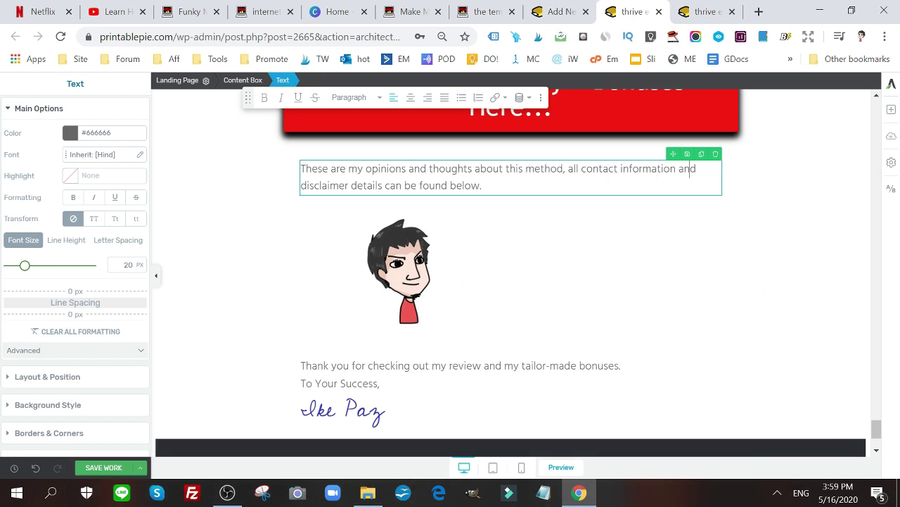
- Review the closing thank-you message and highlight "To Your Success" in the sign-off above the footer
scroll(546, 200, "down", 2)
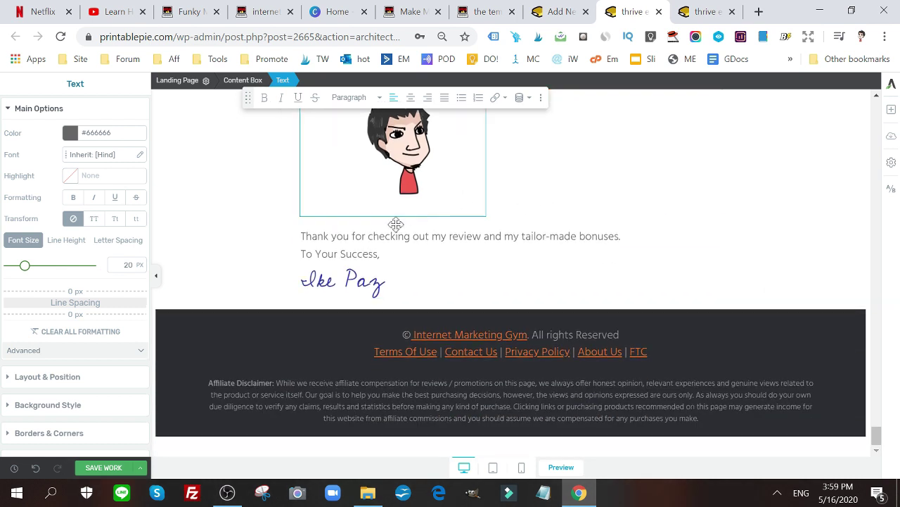
key("Down")
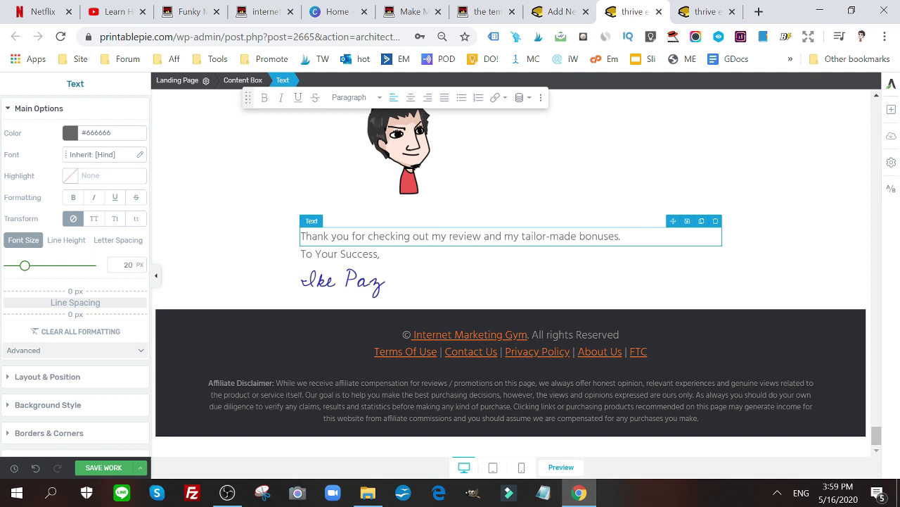
key("Down")
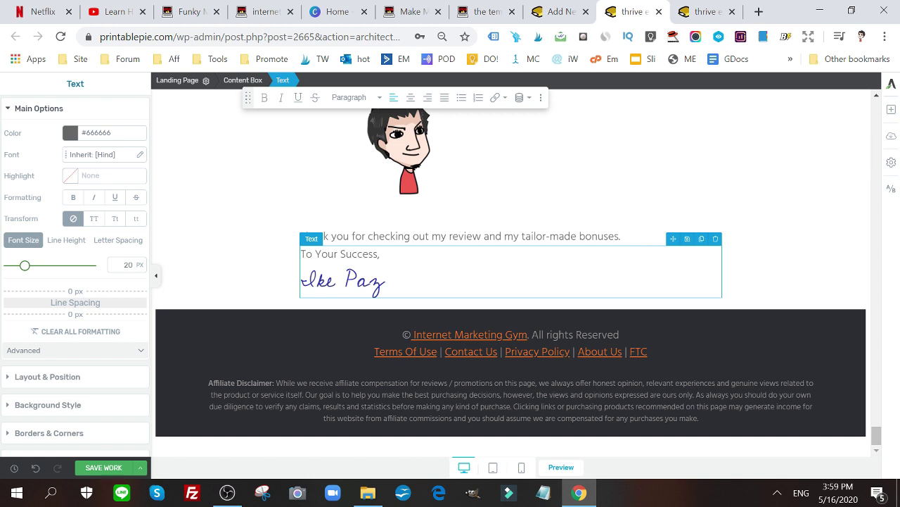
key("shift+Left")
key("shift+Left")
key("shift+Left")
key("shift+Left")
key("shift+Left")
key("shift+Left")
key("shift+Left")
key("shift+Left")
key("shift+Left")
key("shift+Left")
key("shift+Left")
key("shift+Left")
key("shift+Left")
key("shift+Left")
key("shift+Left")
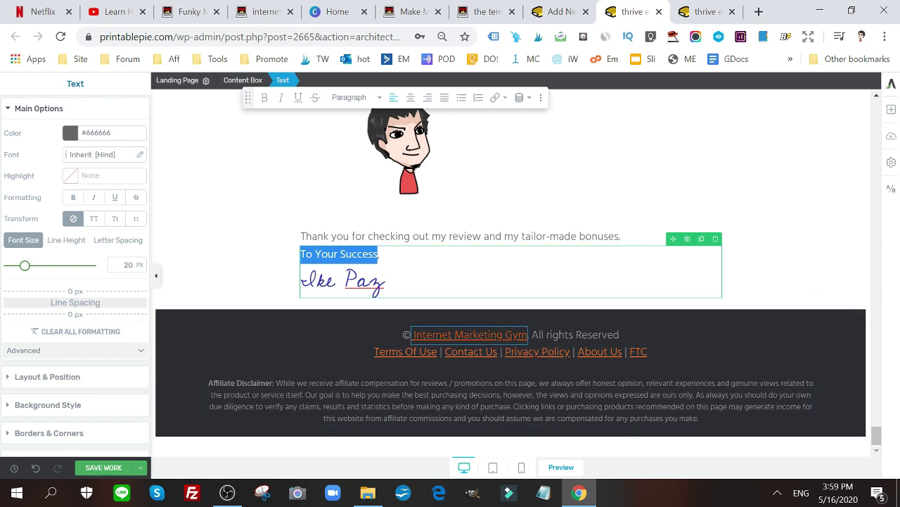
- Remove the hyperlink from "Internet Marketing Gym" in the footer's copyright line
left_click_drag(528, 334, 412, 335)
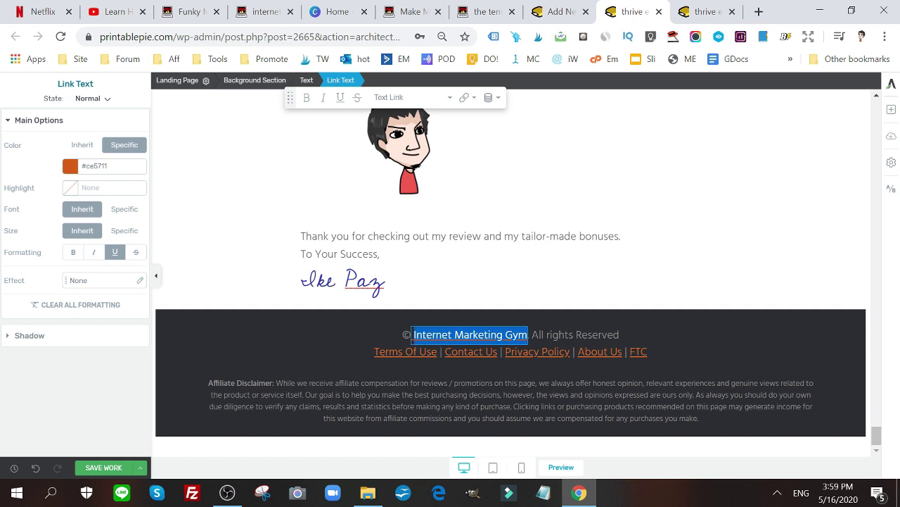
left_click(464, 99)
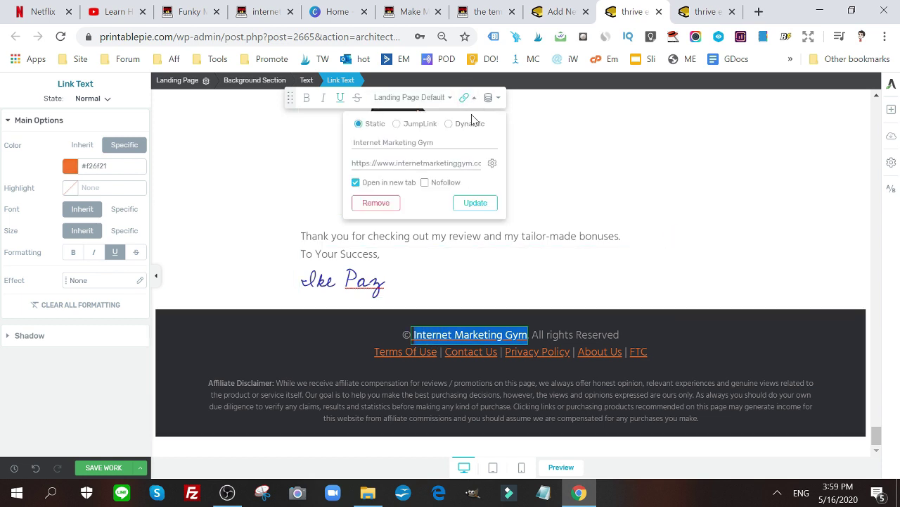
triple_click(417, 163)
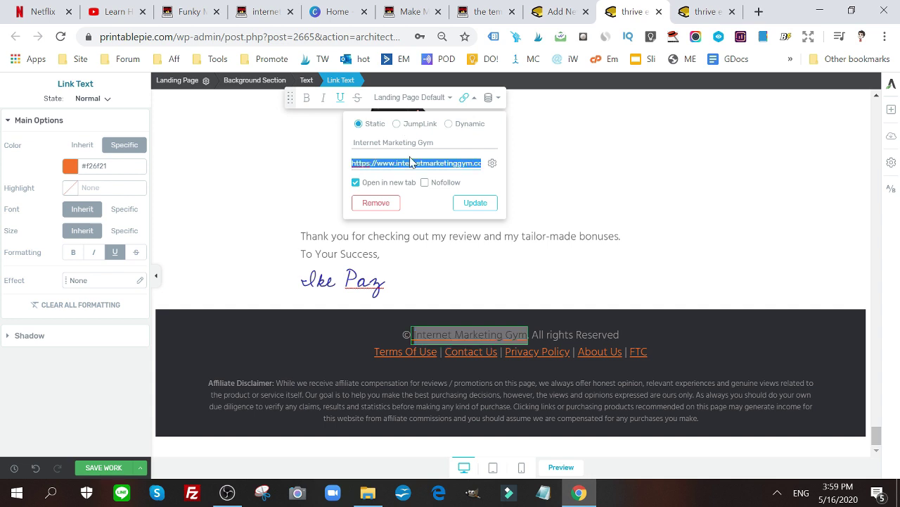
left_click(397, 204)
left_click(511, 369)
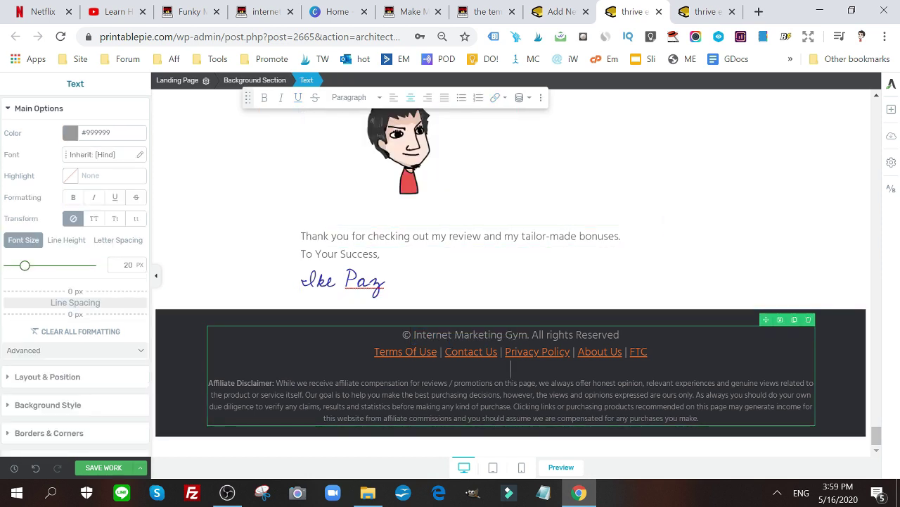
- Select the footer's legal links in turn, from Terms Of Use to FTC, to check them
left_click(405, 351)
left_click(471, 351)
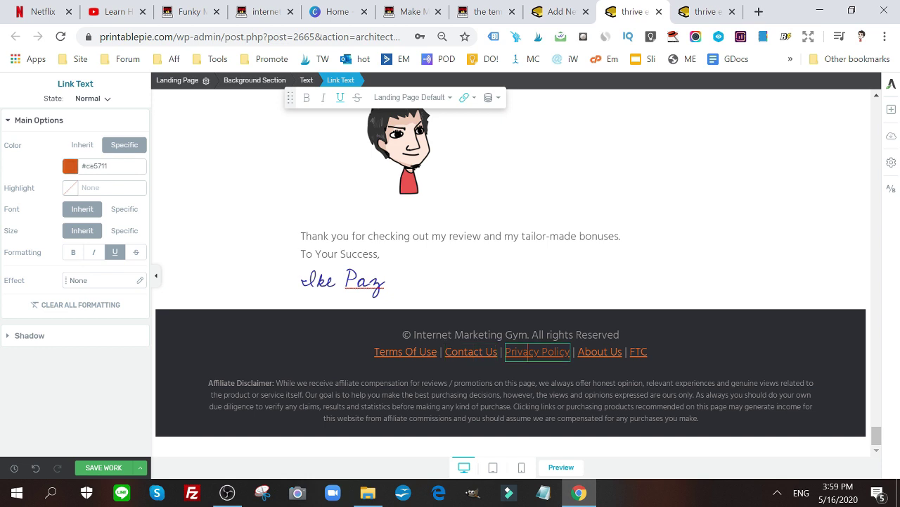
left_click(600, 351)
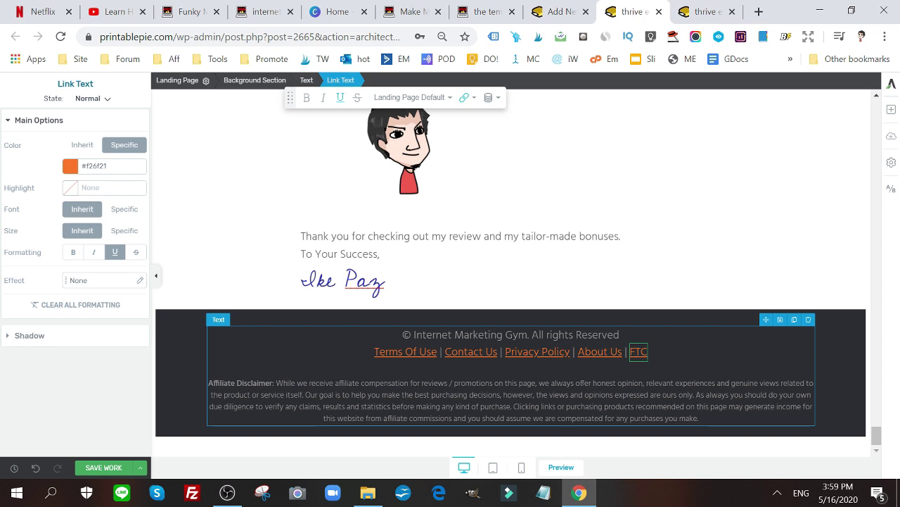
- Look over the product image section and highlight the whole Affiliate Disclaimer paragraph in the footer
left_click(511, 366)
scroll(574, 247, "up", 10)
scroll(568, 243, "up", 5)
scroll(567, 241, "down", 8)
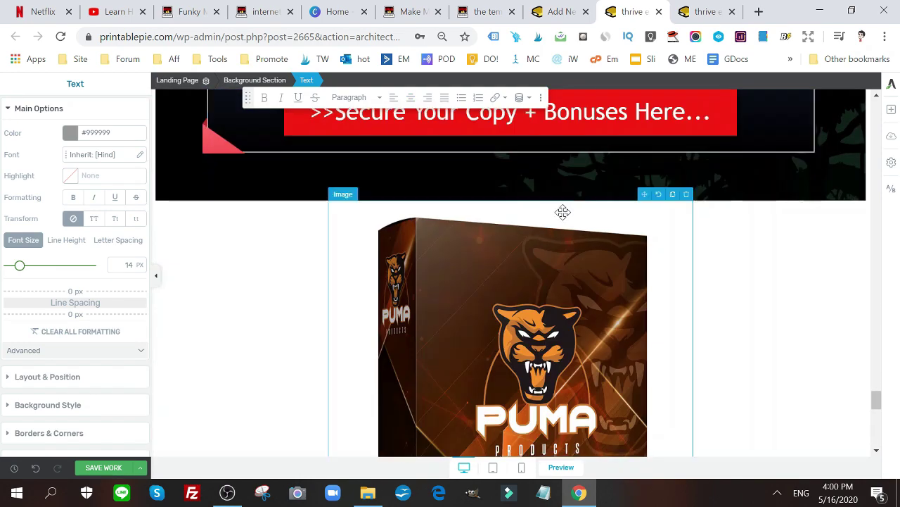
scroll(563, 210, "down", 10)
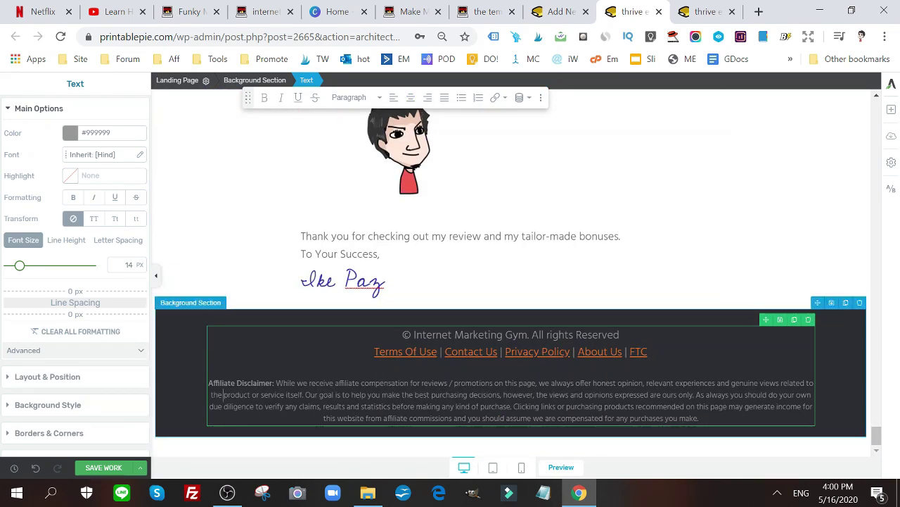
left_click_drag(209, 383, 699, 418)
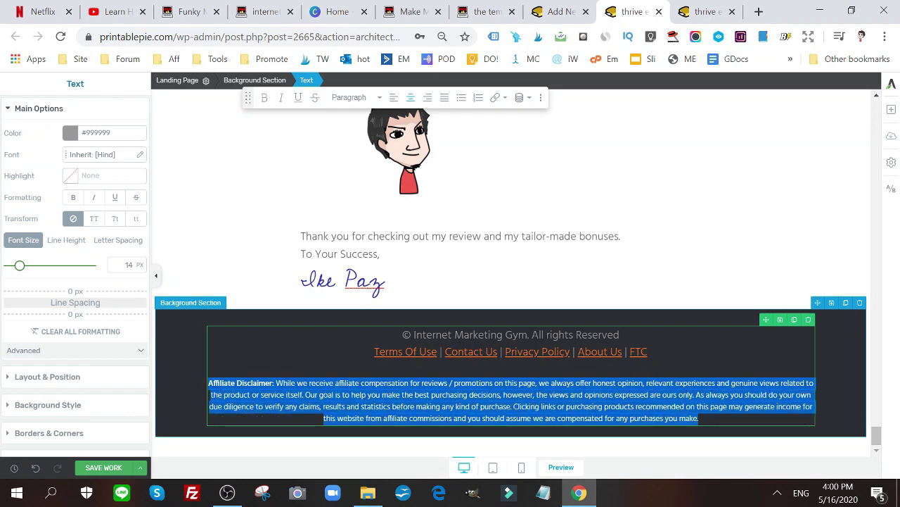
- Add a Countdown element to the page and move its background section between the product box image and the final button
scroll(664, 288, "up", 5)
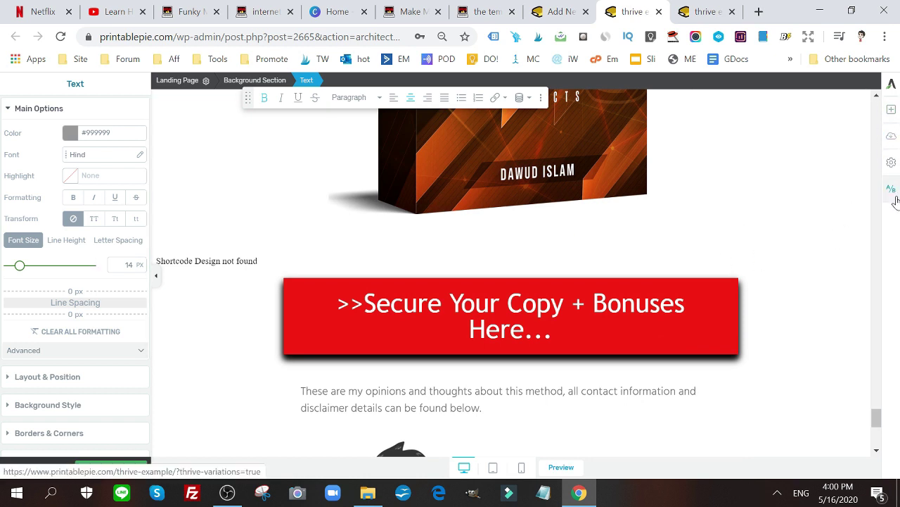
left_click(894, 112)
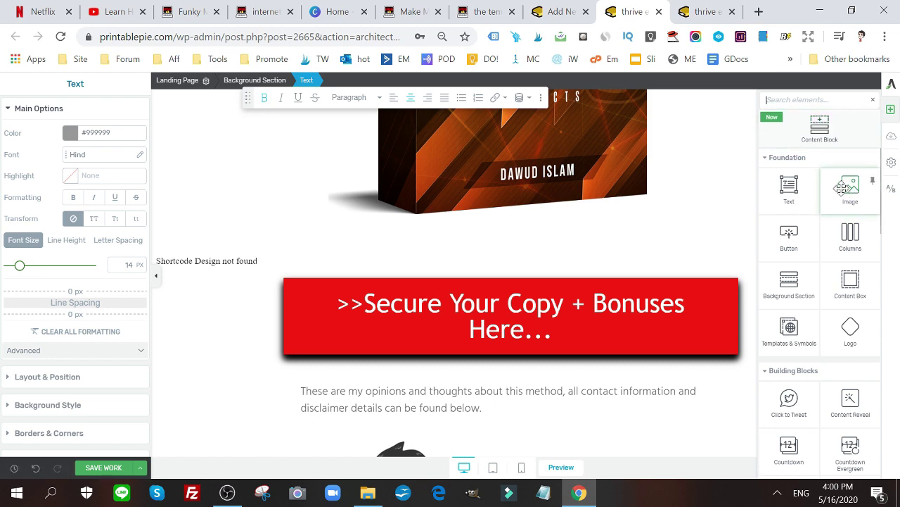
scroll(835, 260, "down", 5)
scroll(835, 260, "down", 10)
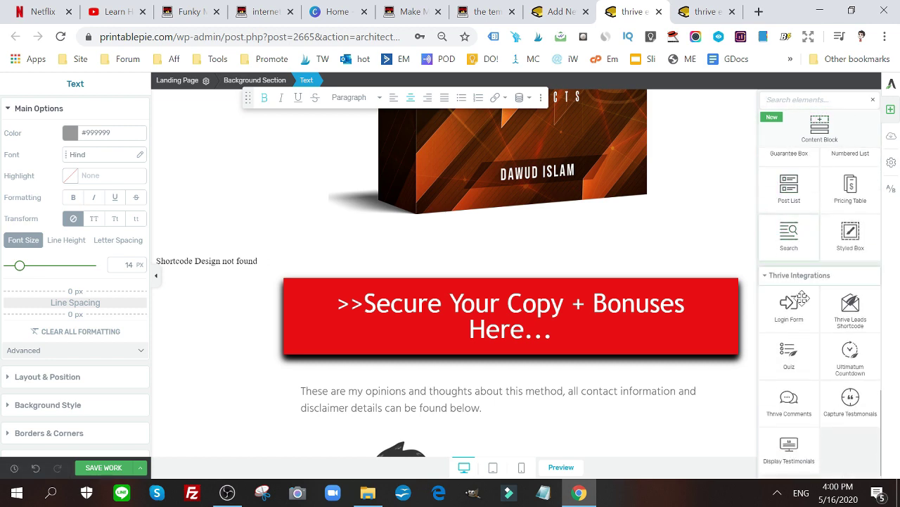
scroll(804, 297, "up", 10)
scroll(799, 255, "down", 2)
scroll(799, 254, "up", 2)
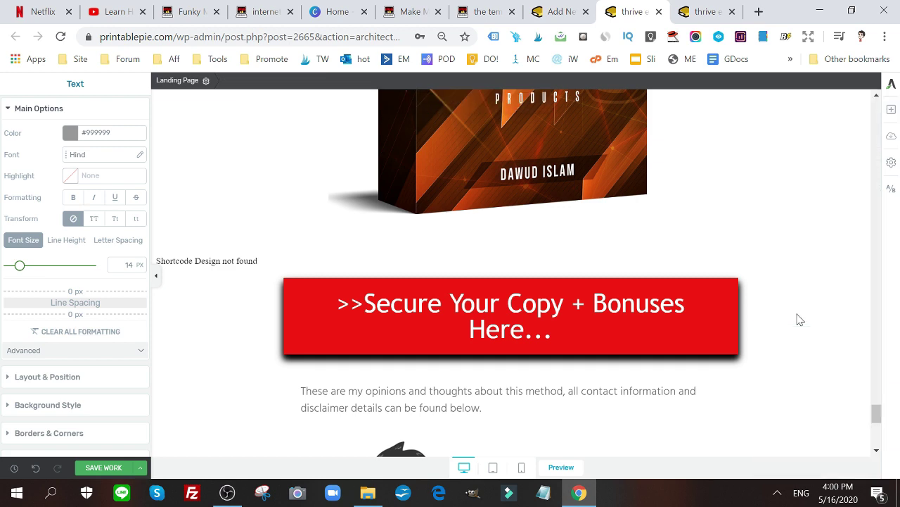
left_click(797, 313)
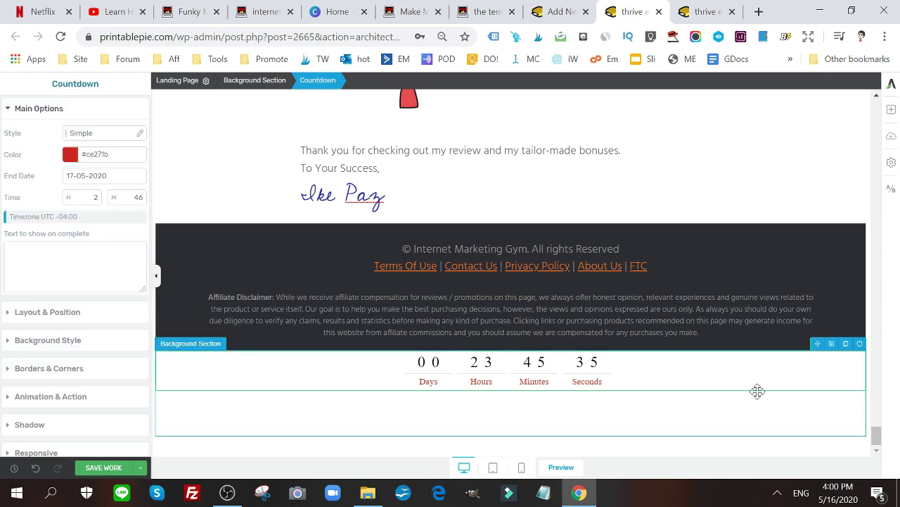
left_click_drag(815, 343, 598, 137)
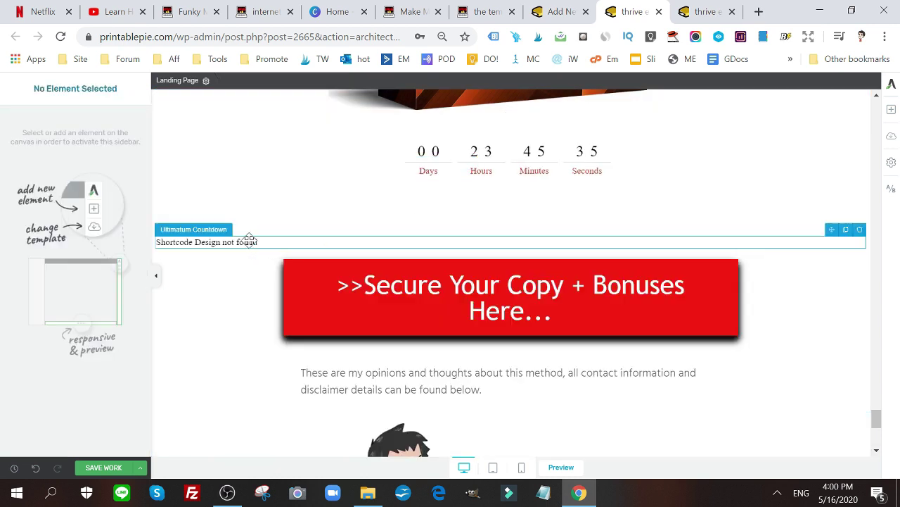
- Delete the Ultimatum Countdown element above the final button and select the new countdown to open its settings
left_click(861, 230)
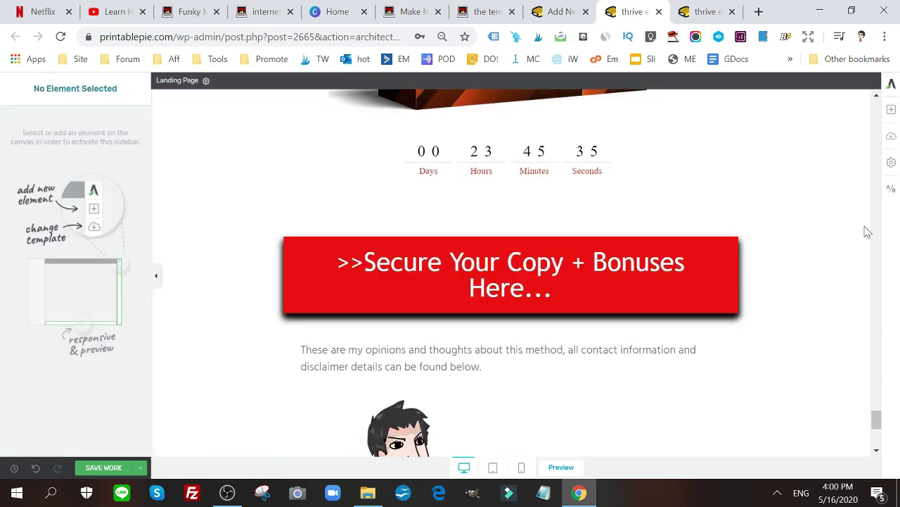
left_click(552, 181)
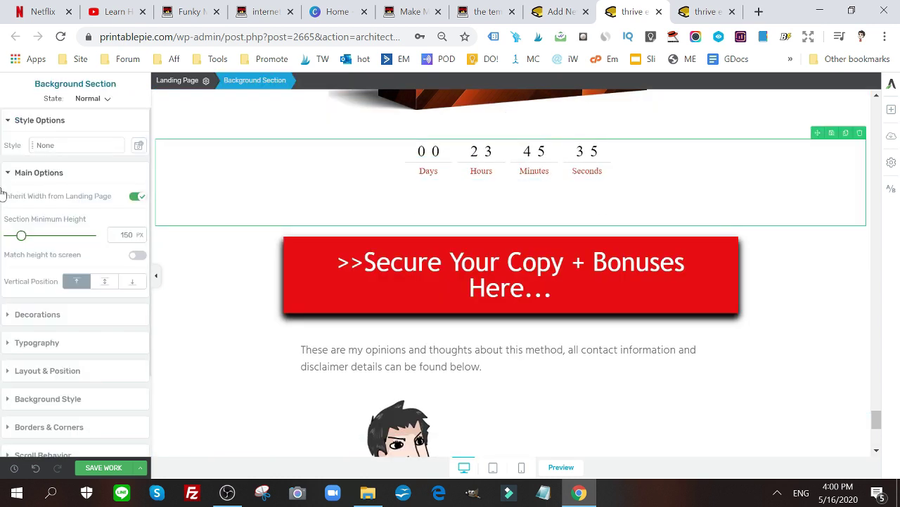
left_click(515, 159)
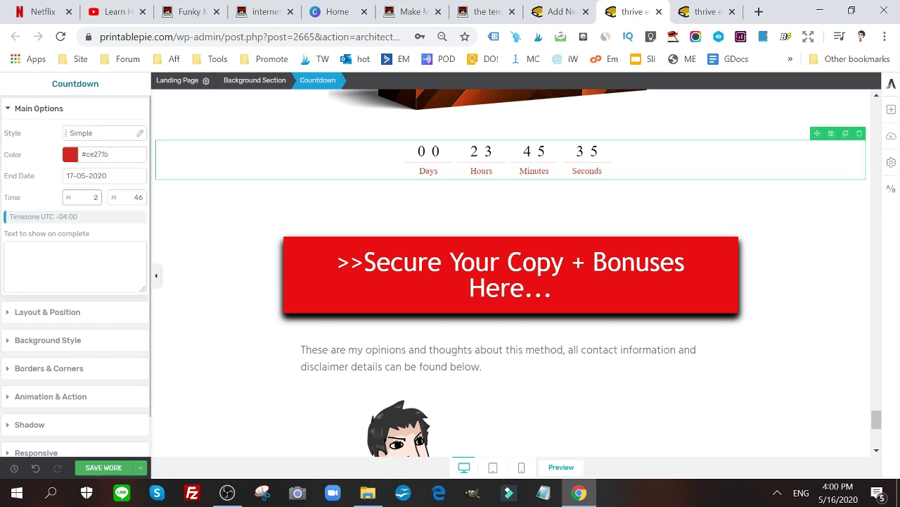
- Set the countdown's end hour to 23, enter "THIS OFFER IS DONE" as its completion text, and save the page
double_click(96, 197)
scroll(110, 267, "down", 1)
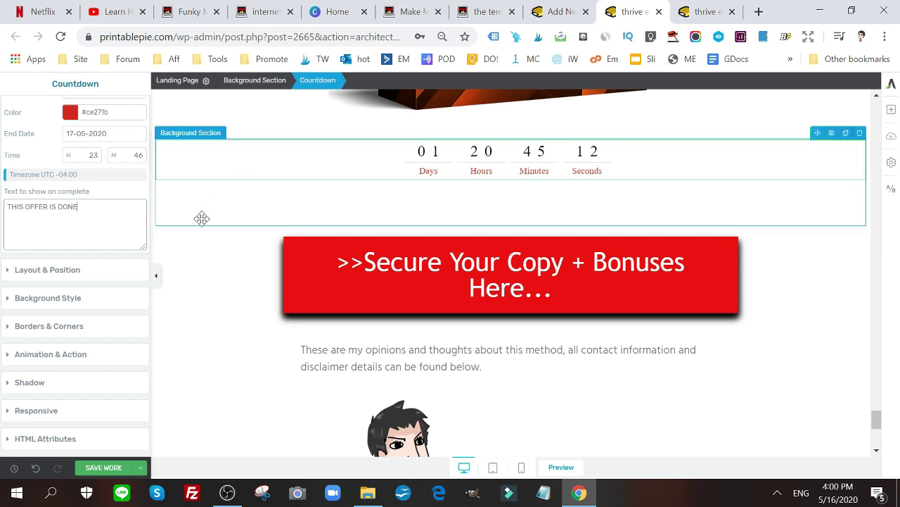
left_click(102, 468)
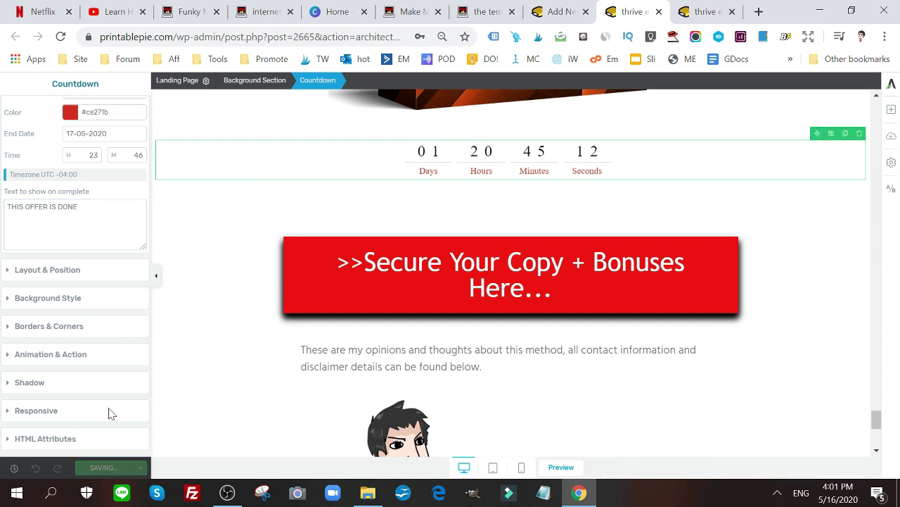
- Return to the start of the landing page and check the review title, product logo and main headline by selecting each
scroll(555, 232, "up", 5)
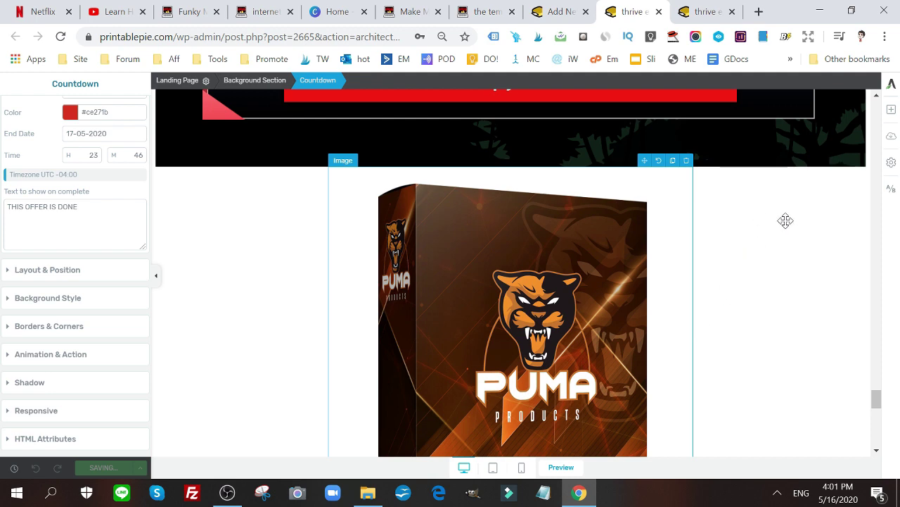
scroll(786, 225, "up", 5)
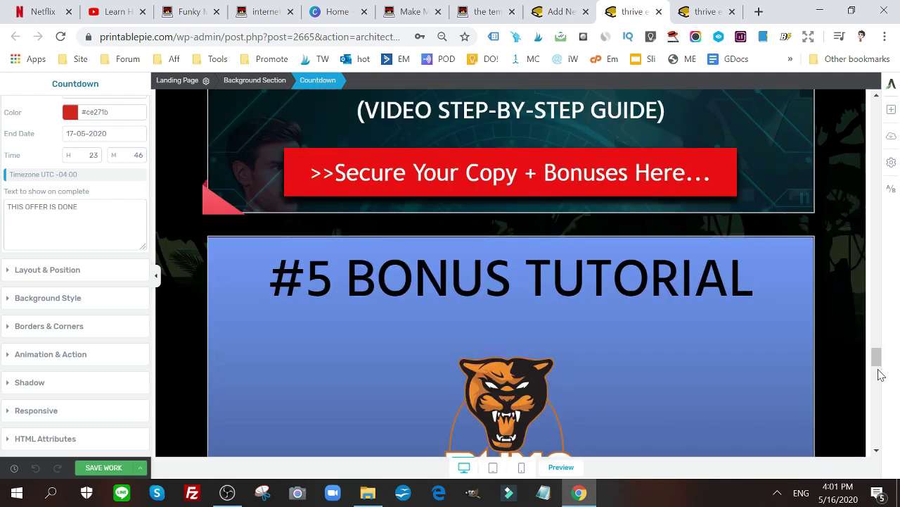
left_click_drag(877, 365, 878, 98)
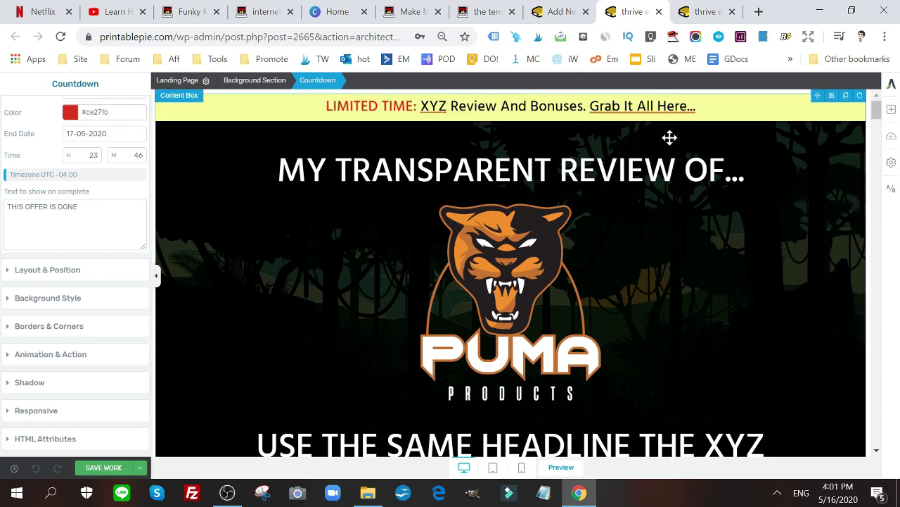
scroll(391, 129, "down", 1)
scroll(392, 129, "up", 1)
left_click_drag(306, 172, 684, 172)
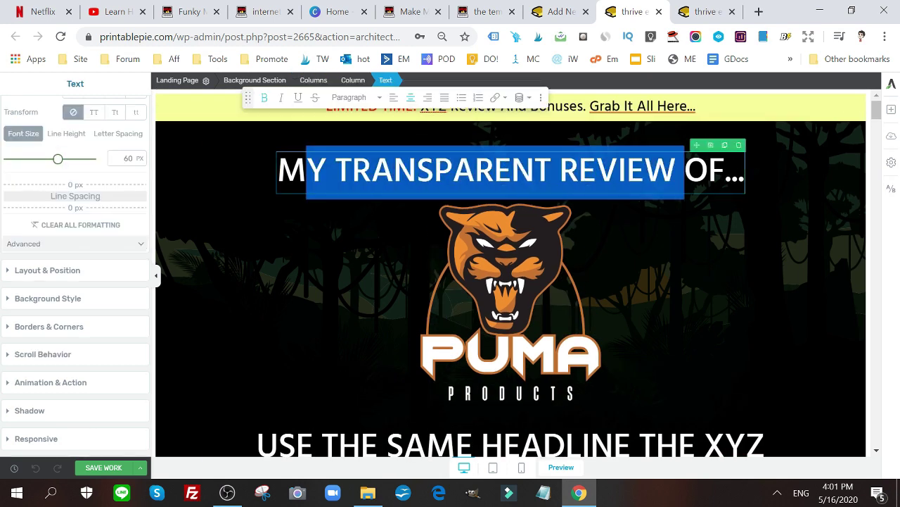
left_click(520, 266)
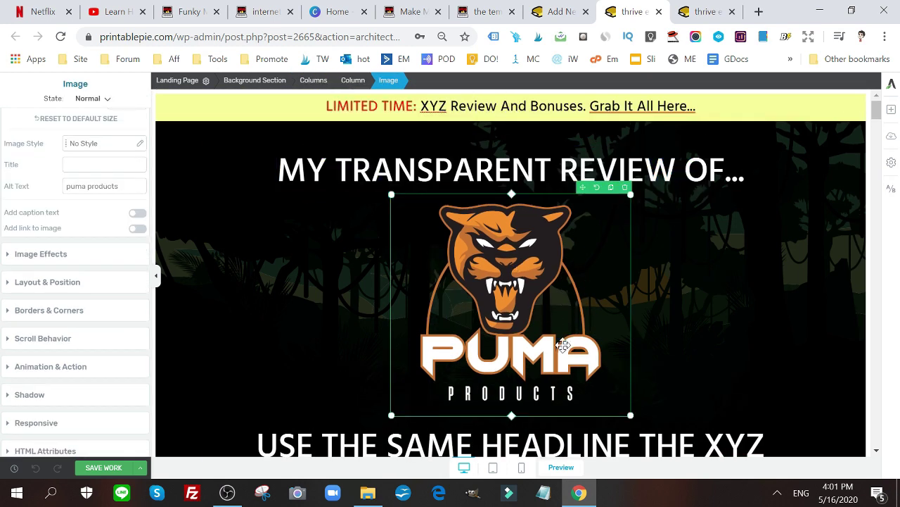
scroll(551, 297, "down", 3)
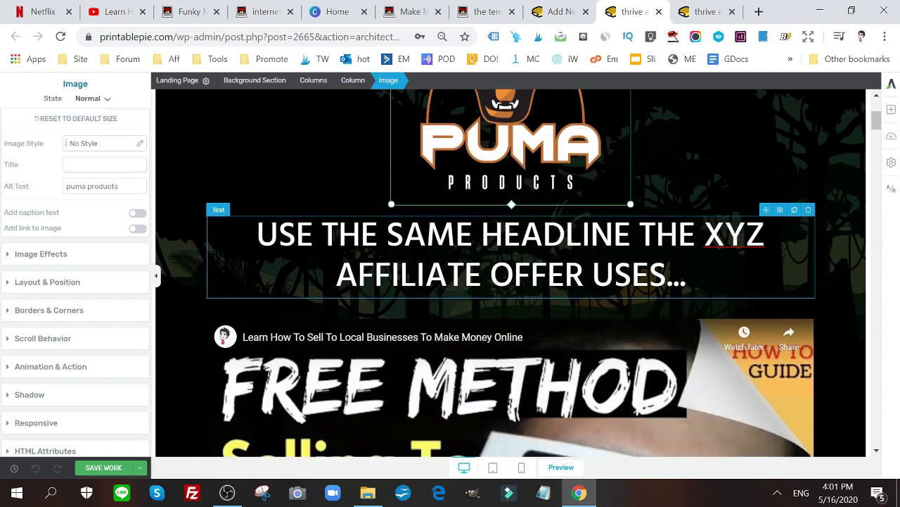
left_click_drag(279, 234, 674, 276)
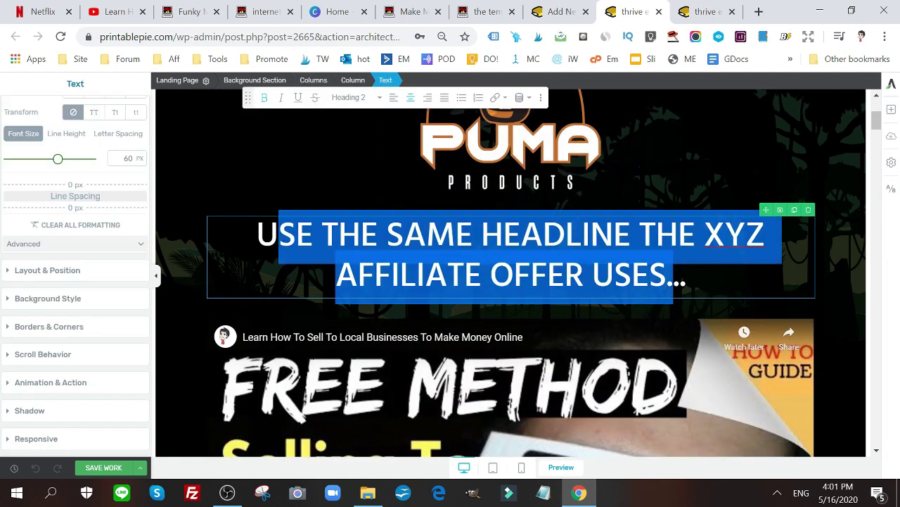
- Review the video, button, product description and OTO sections, highlighting the "What Is XYZ About?" paragraphs and the key benefits list
scroll(512, 273, "down", 3)
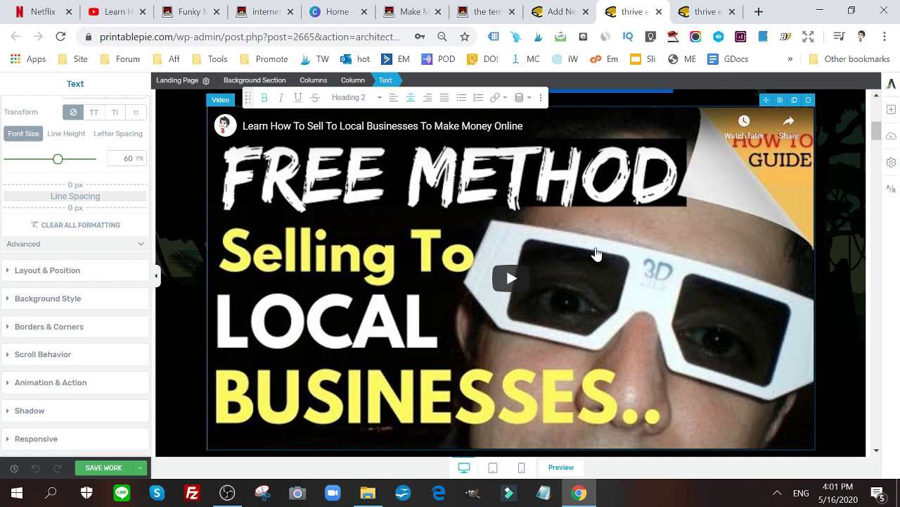
scroll(596, 253, "down", 4)
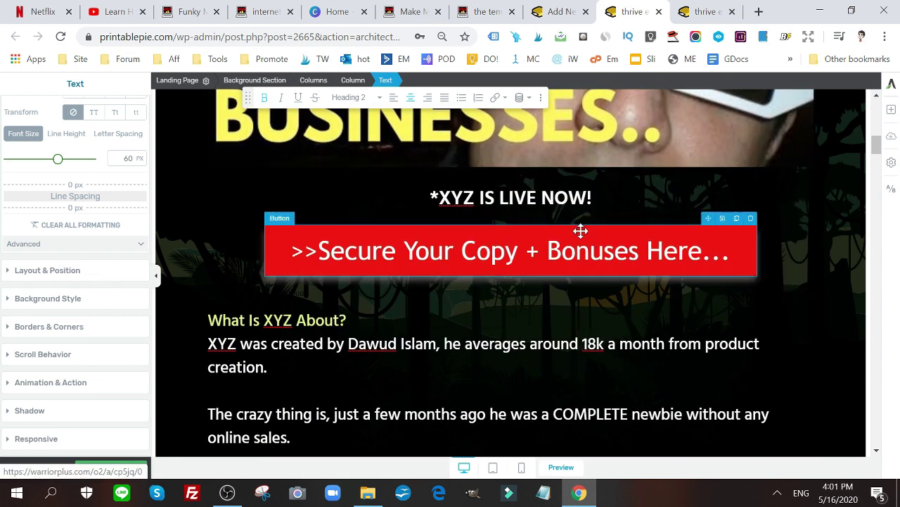
scroll(580, 231, "down", 4)
scroll(581, 231, "up", 2)
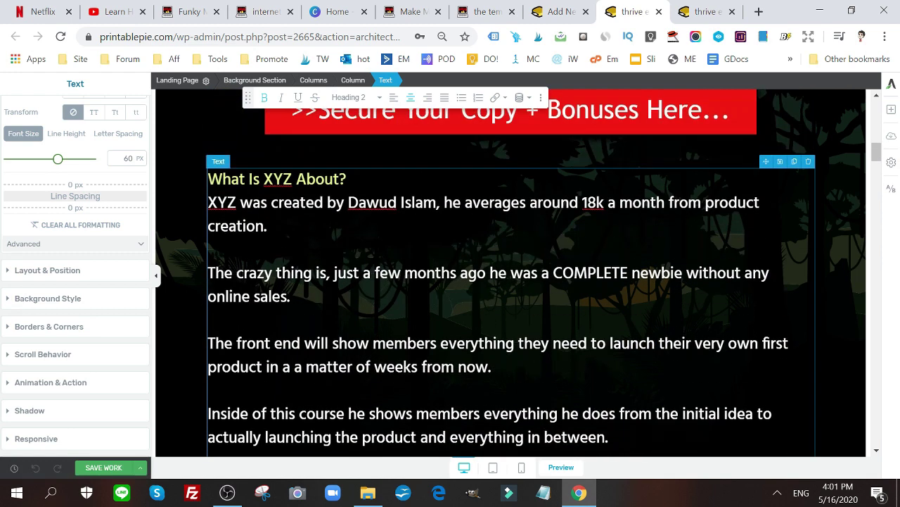
left_click_drag(208, 203, 609, 437)
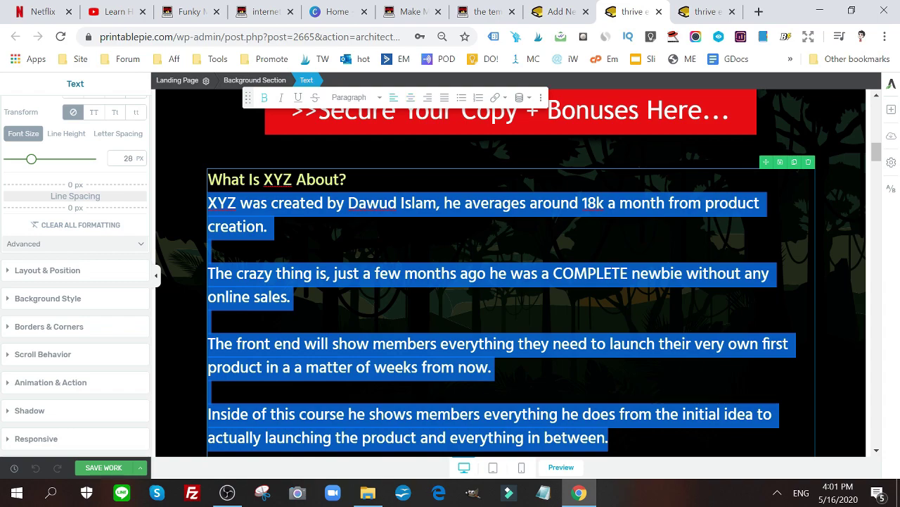
scroll(511, 282, "down", 10)
scroll(512, 282, "up", 3)
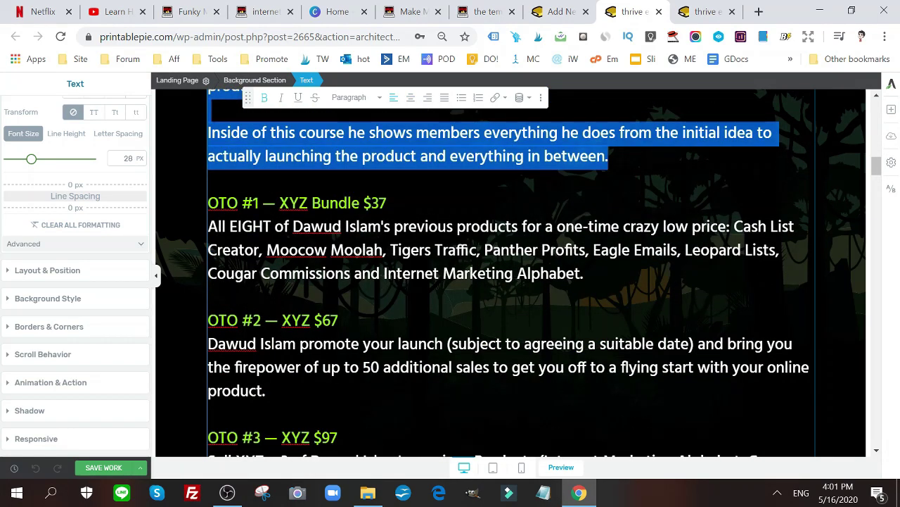
scroll(512, 281, "down", 10)
scroll(511, 282, "up", 2)
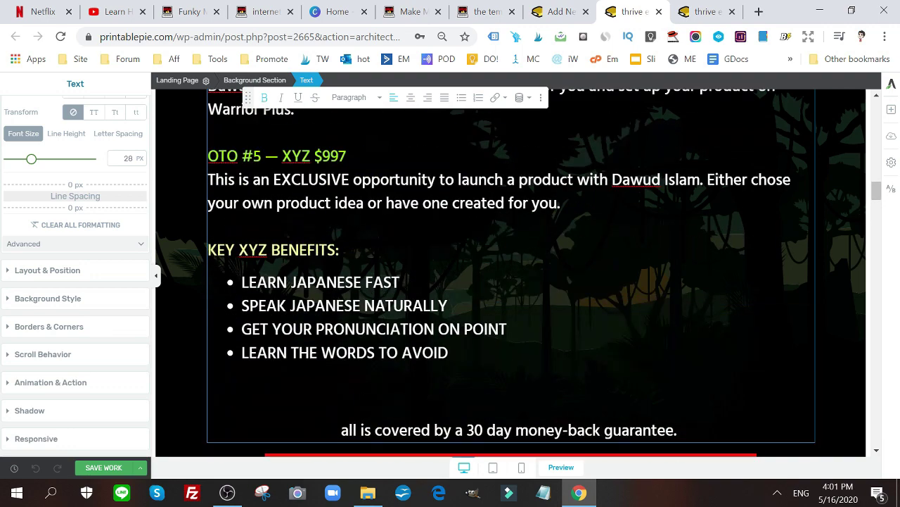
left_click_drag(248, 250, 410, 329)
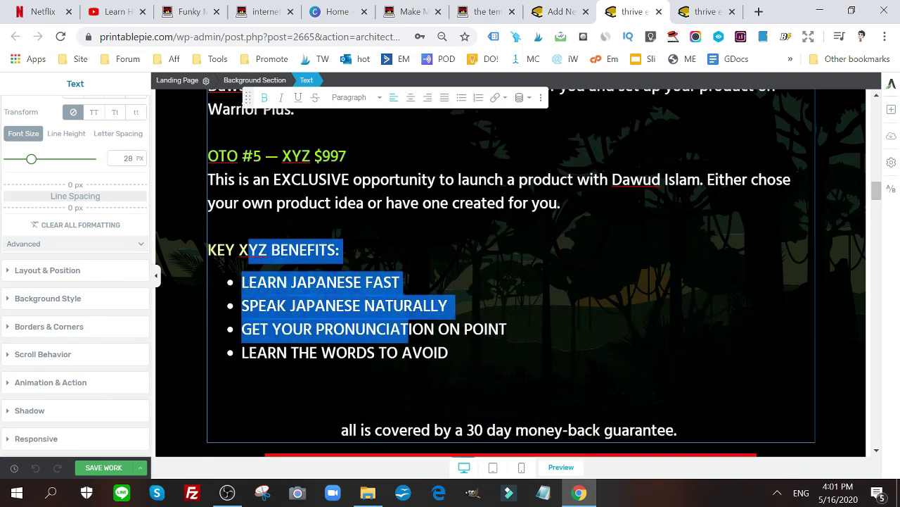
- Look through the bonus boxes down to the countdown and final button to check the rest of the page
scroll(409, 329, "down", 5)
scroll(576, 273, "down", 6)
scroll(576, 274, "down", 5)
scroll(576, 273, "down", 5)
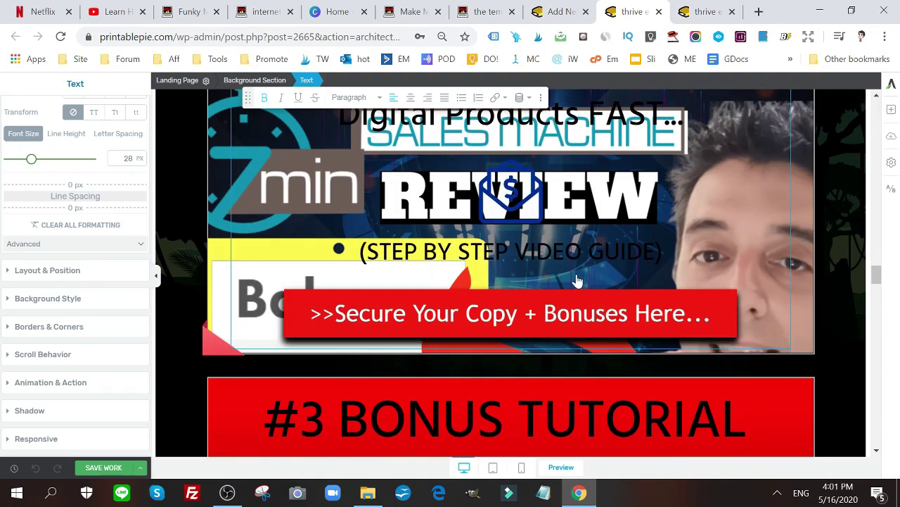
scroll(576, 277, "down", 5)
scroll(576, 278, "down", 5)
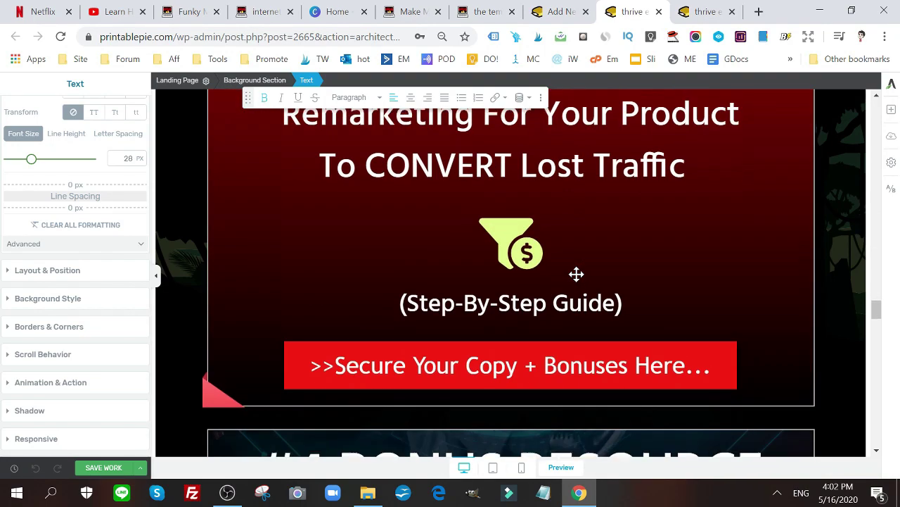
scroll(576, 280, "down", 15)
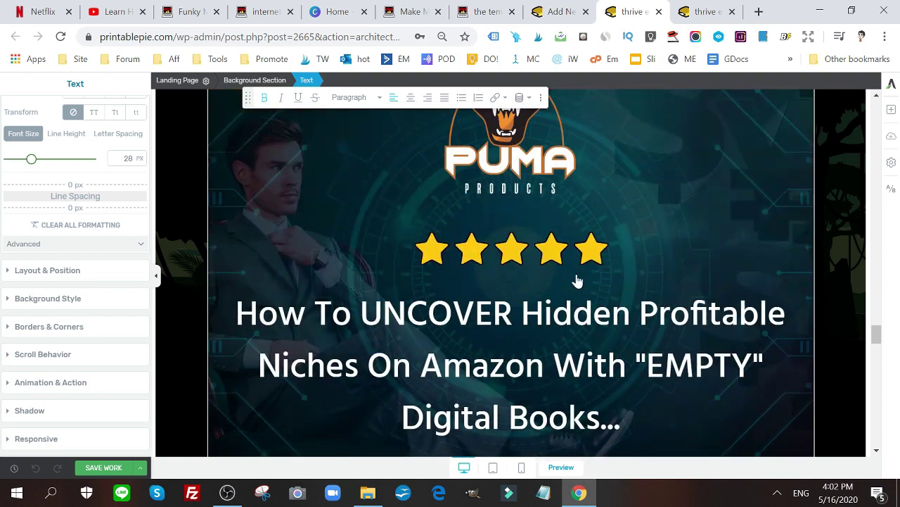
scroll(629, 275, "down", 10)
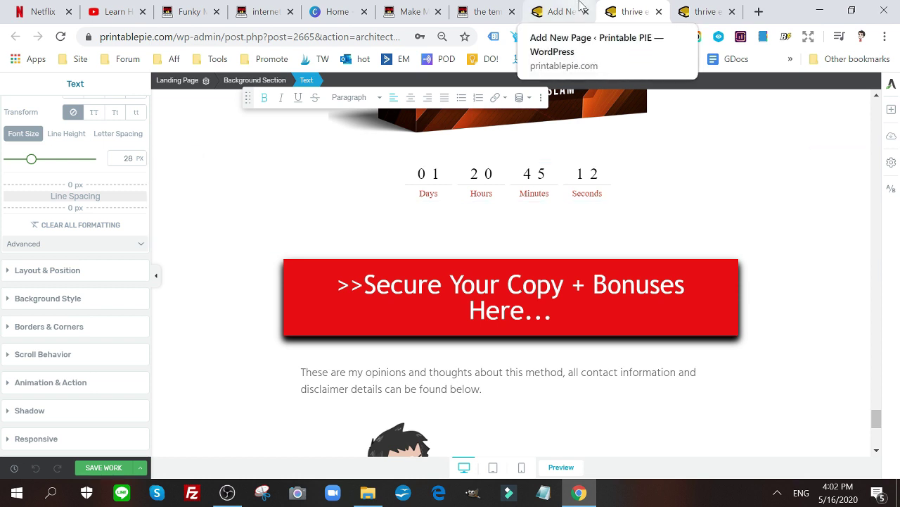
- Switch to the published Thrive Architect templates page and examine its bonus boxes, benefits list, header, countdown and description
left_click(488, 5)
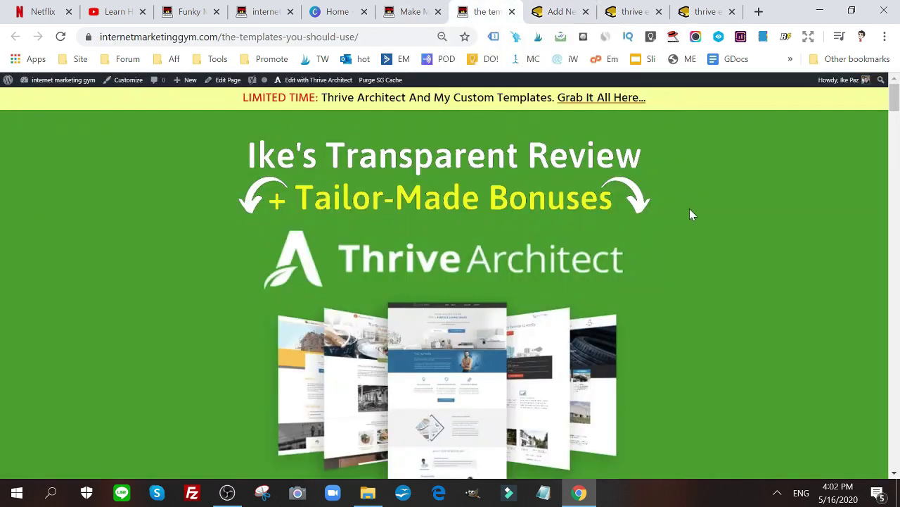
scroll(588, 250, "down", 15)
scroll(588, 253, "down", 20)
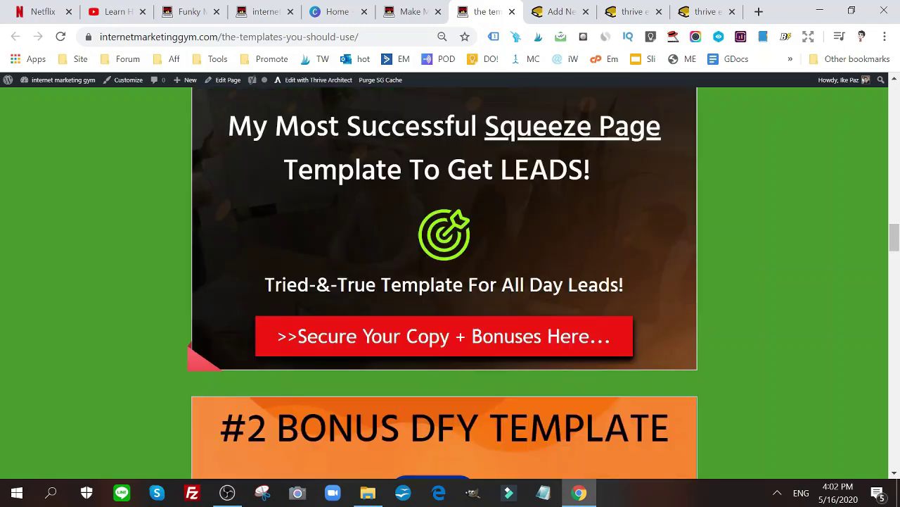
scroll(591, 284, "down", 20)
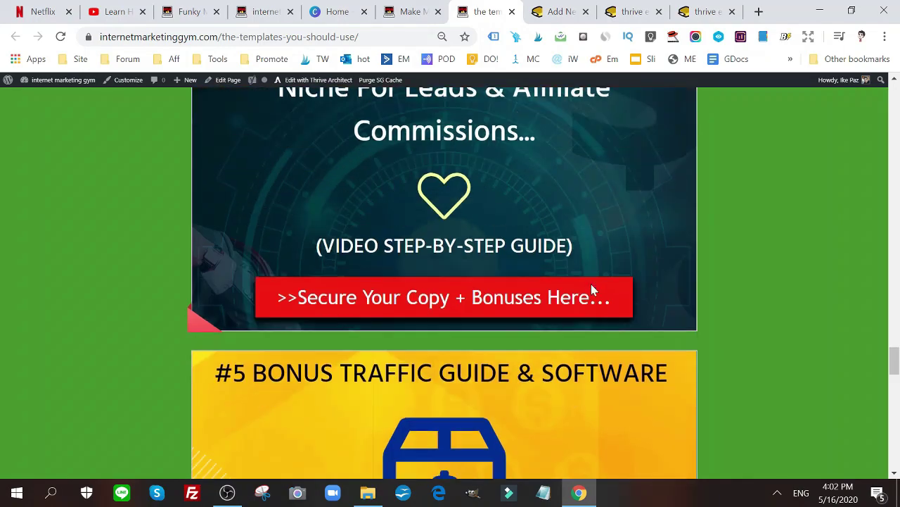
scroll(587, 296, "up", 20)
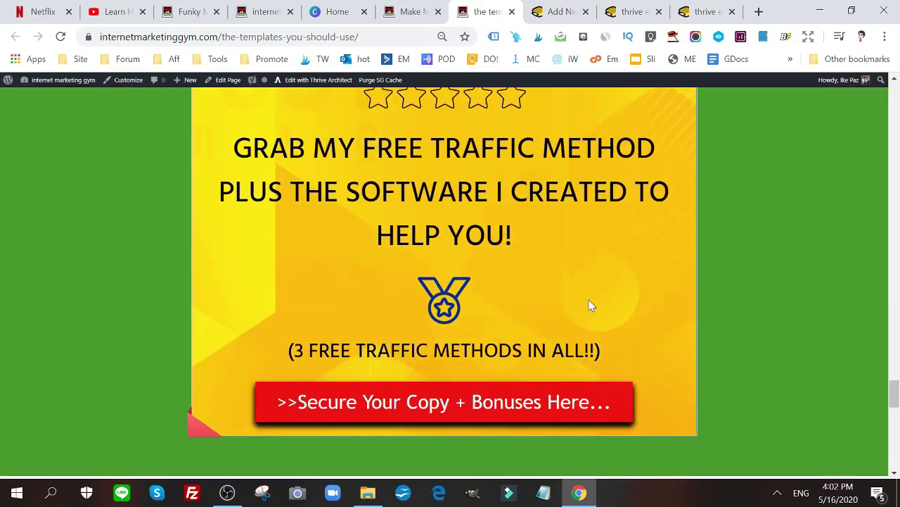
scroll(590, 306, "up", 10)
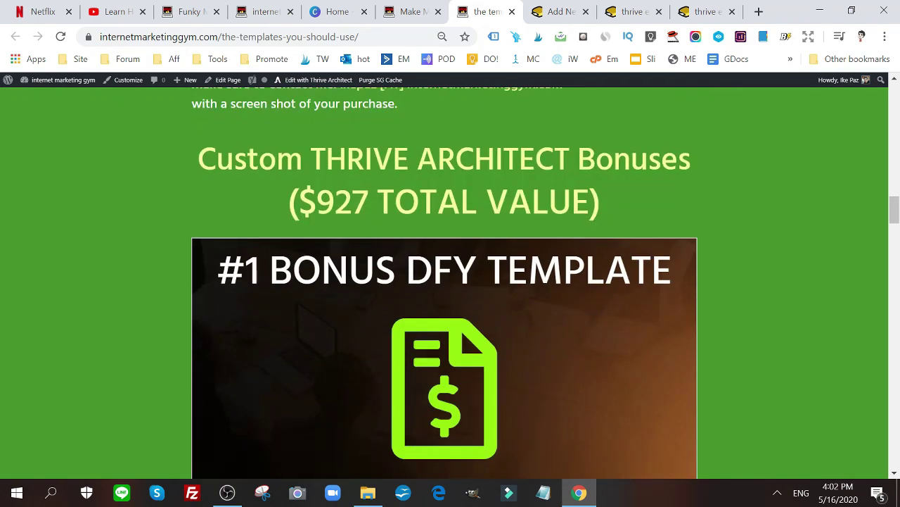
scroll(589, 304, "up", 10)
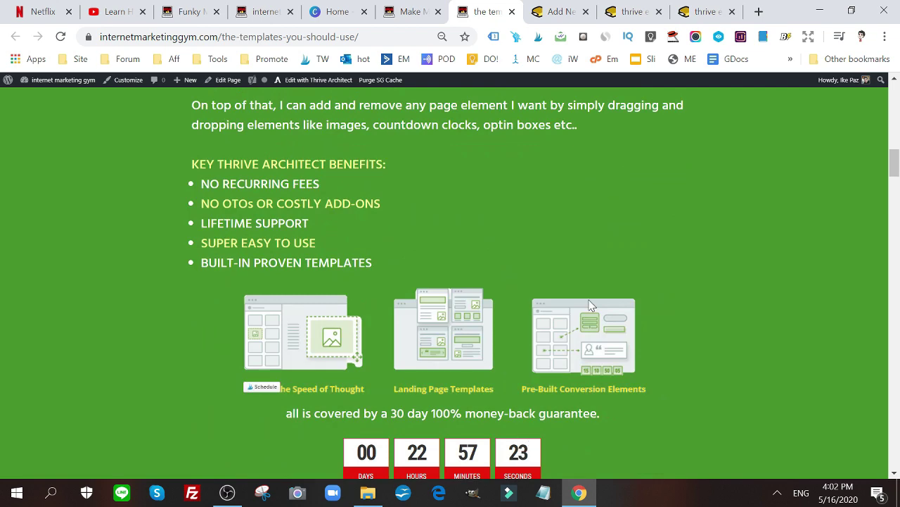
scroll(589, 306, "up", 10)
scroll(590, 305, "up", 3)
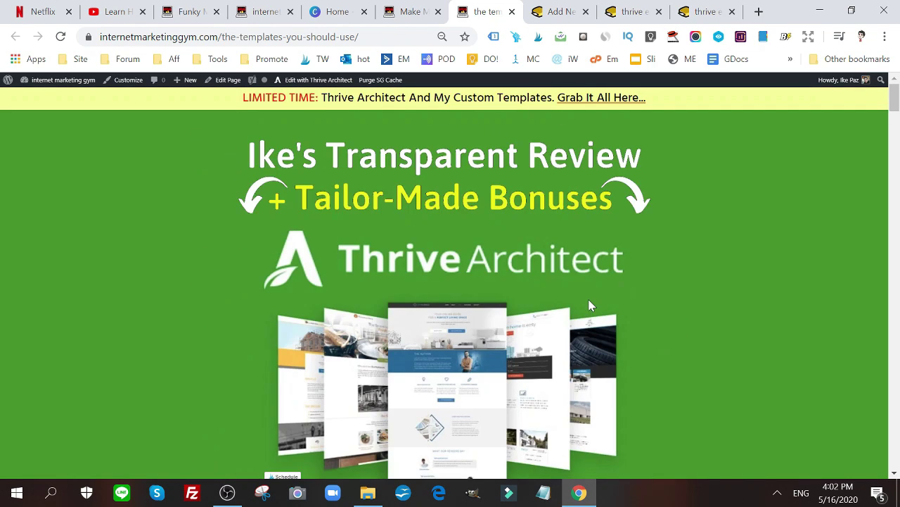
scroll(590, 305, "down", 2)
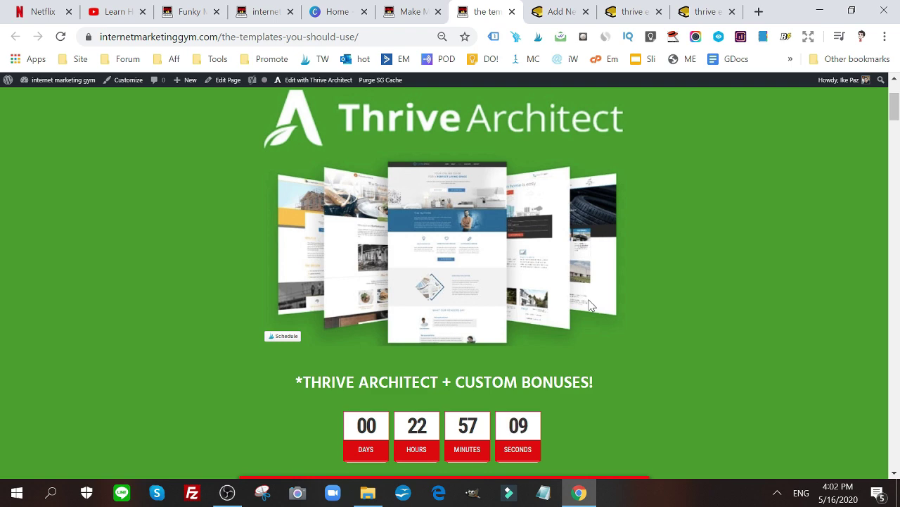
scroll(793, 199, "down", 10)
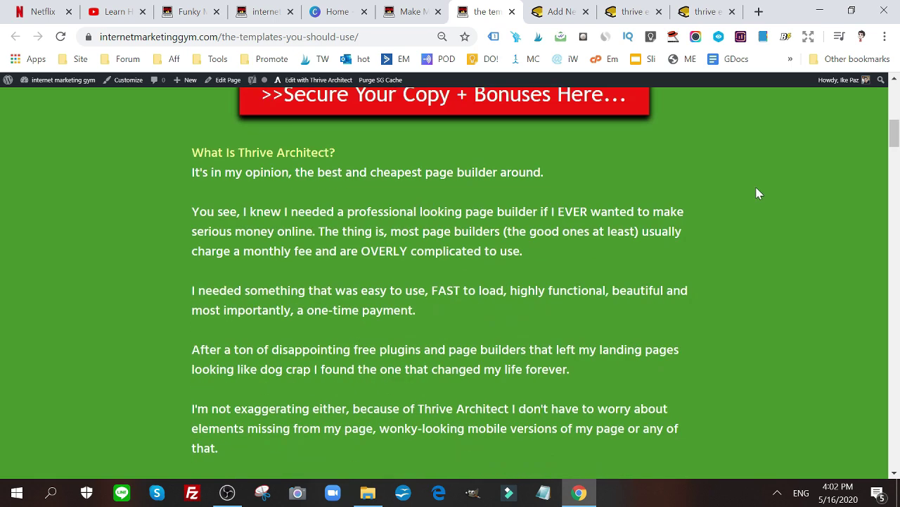